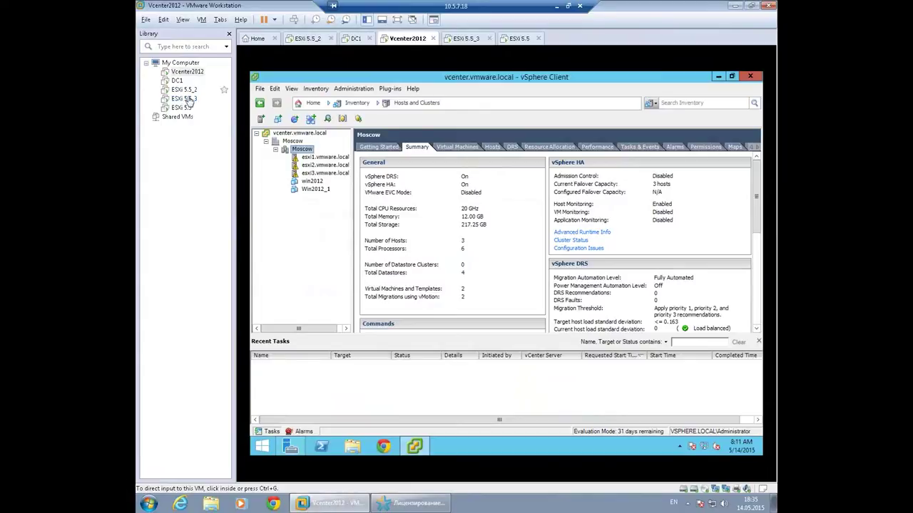
# Open the ESXi 5.5 host console and cycle through the 5.5, 5.5_2 and 5.5_3 consoles.
pyautogui.doubleClick(183, 107)
pyautogui.click(183, 98)
pyautogui.click(183, 89)
pyautogui.click(183, 99)
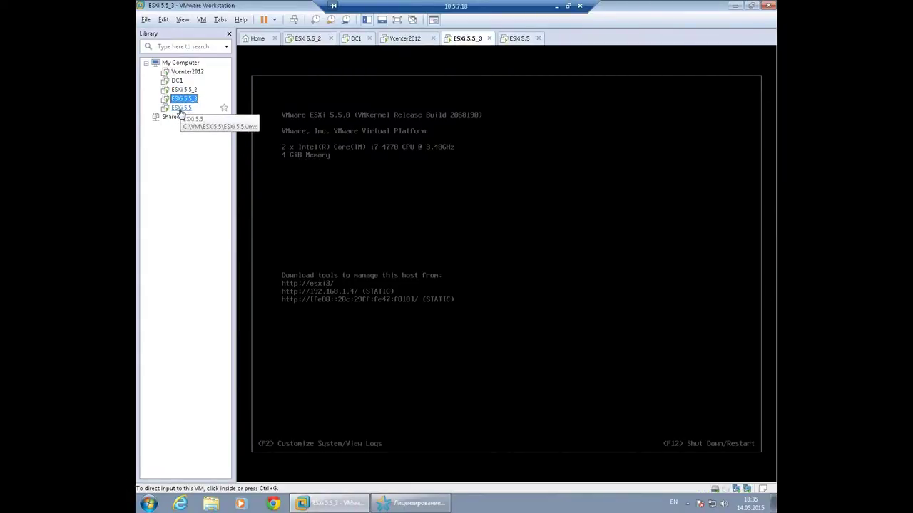
pyautogui.click(184, 107)
pyautogui.click(188, 91)
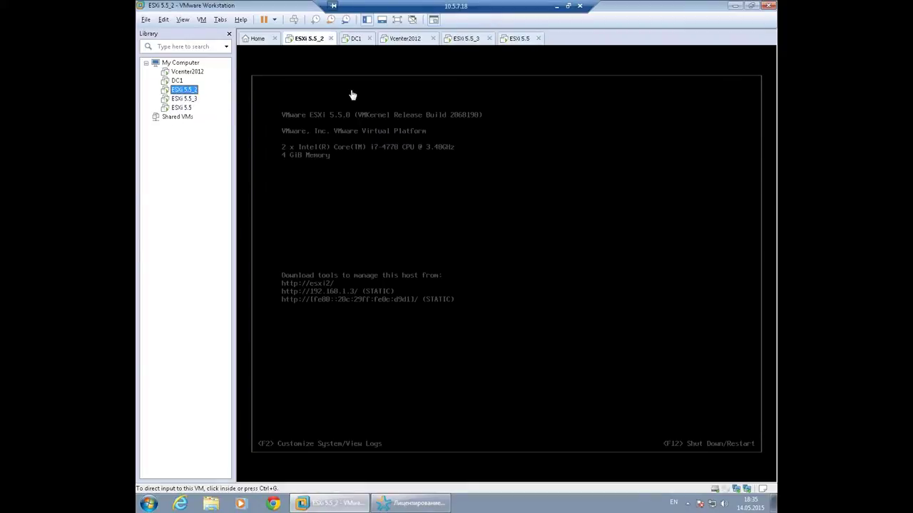
# Work briefly in the ESXi 5.5_2 console, check the other hosts, then return to Vcenter2012.
pyautogui.click(399, 219)
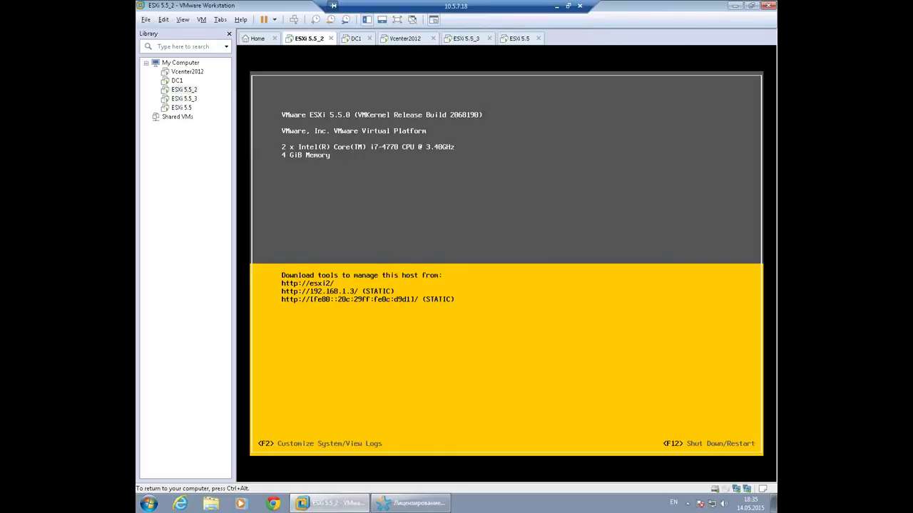
pyautogui.hotkey('ctrl', 'alt')
pyautogui.click(472, 39)
pyautogui.click(520, 39)
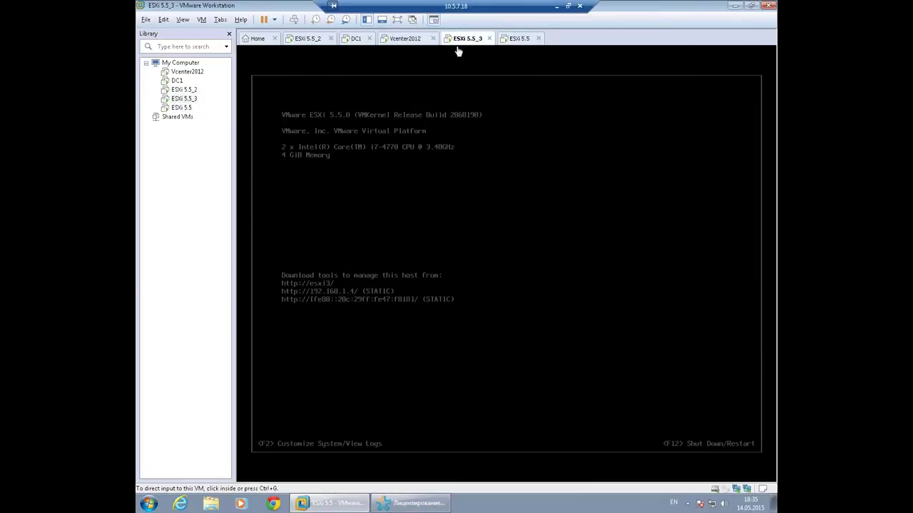
pyautogui.click(302, 44)
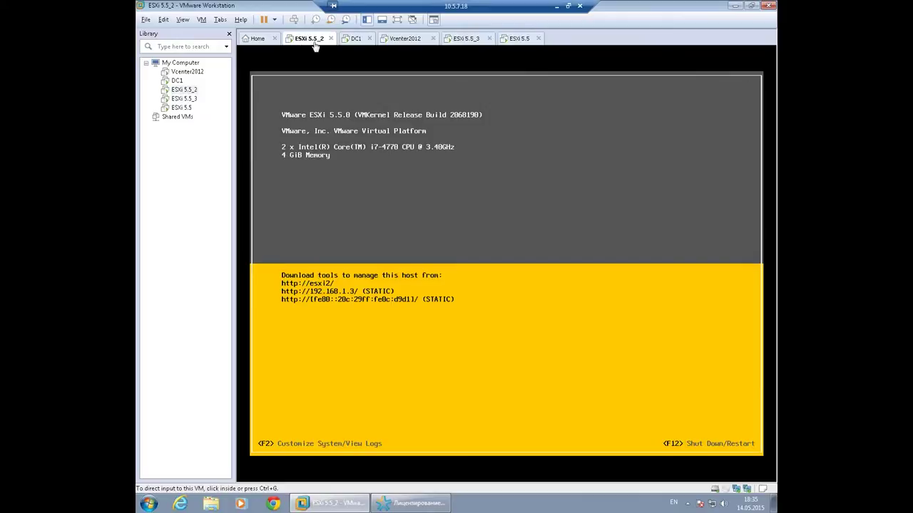
pyautogui.click(410, 40)
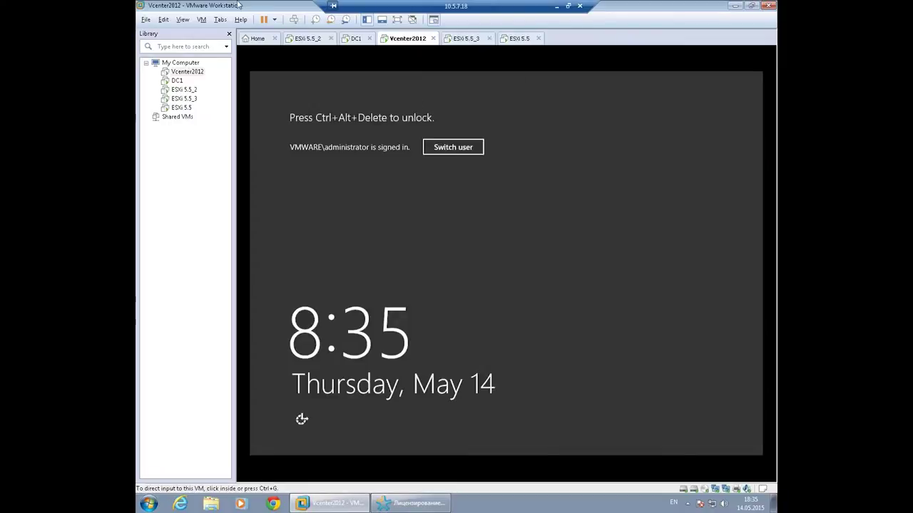
# Sign back in to the Vcenter2012 Windows session with the administrator password.
pyautogui.click(294, 19)
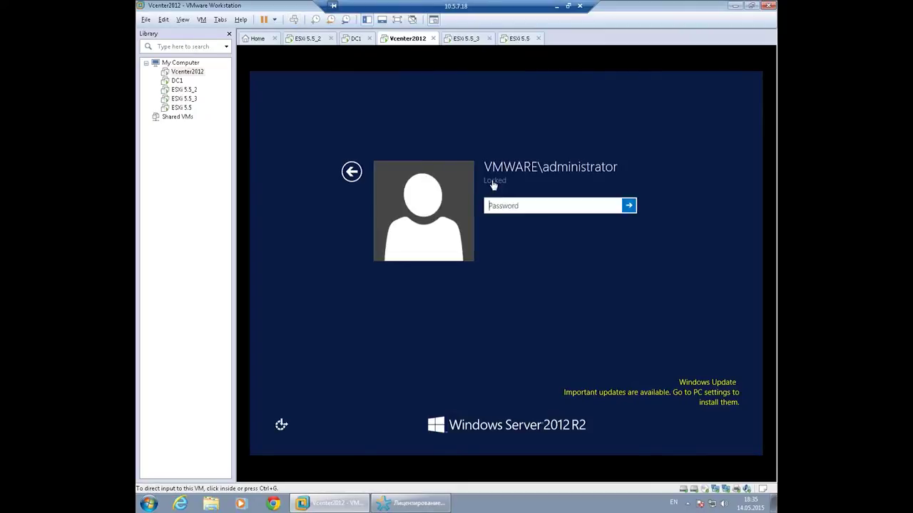
pyautogui.click(542, 209)
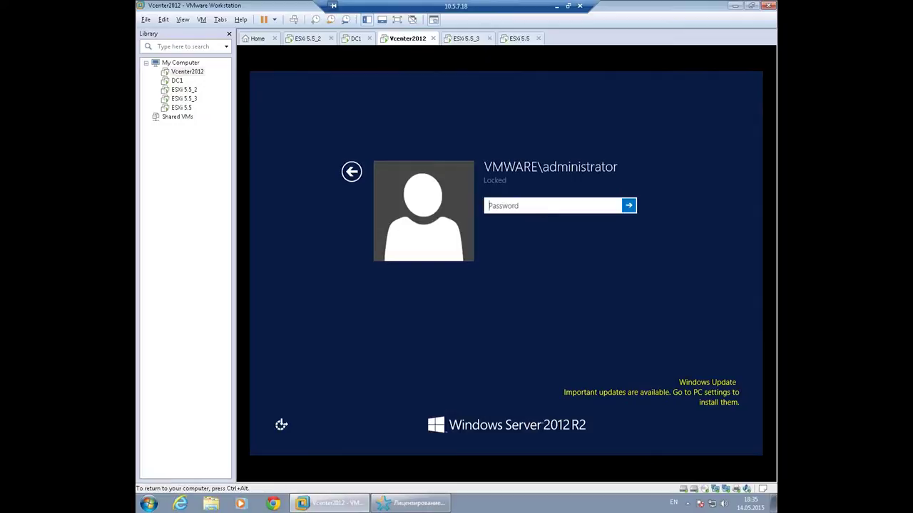
pyautogui.write('P@ssw0rd')
pyautogui.press('Return')
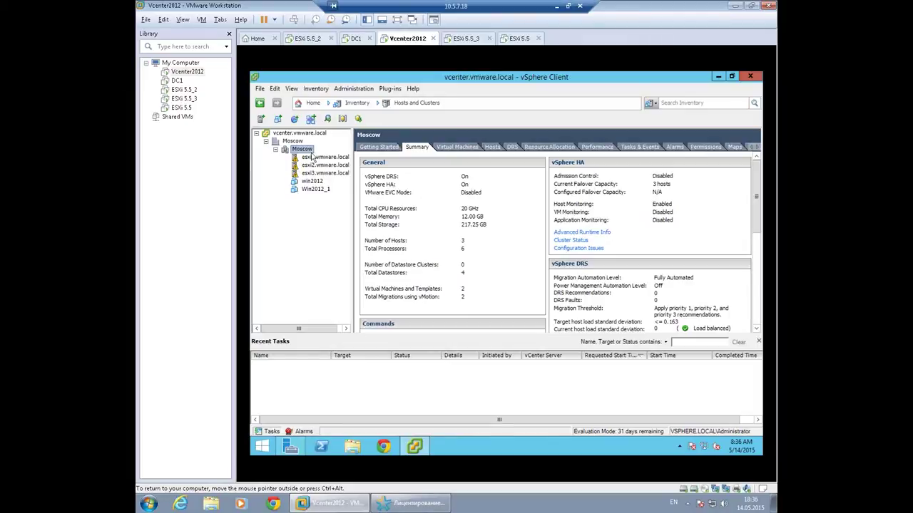
# Power on the win2012 virtual machine.
pyautogui.click(314, 158)
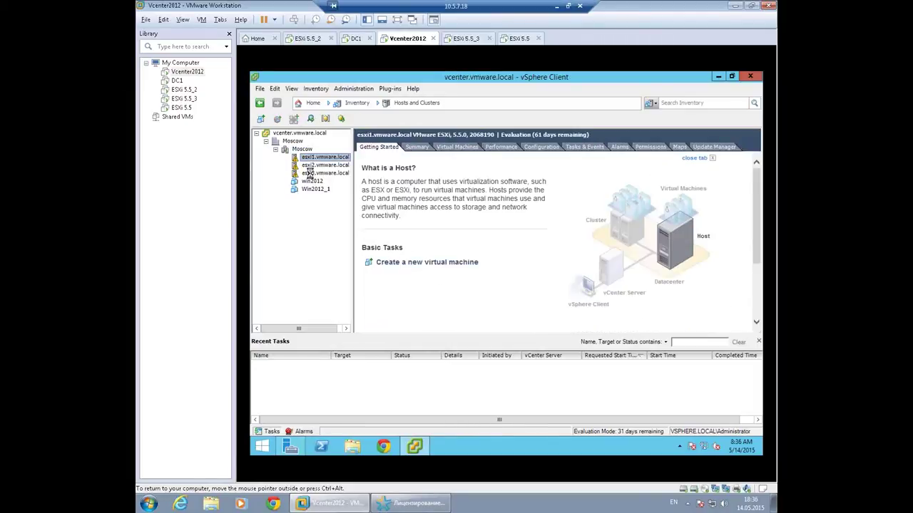
pyautogui.click(312, 182)
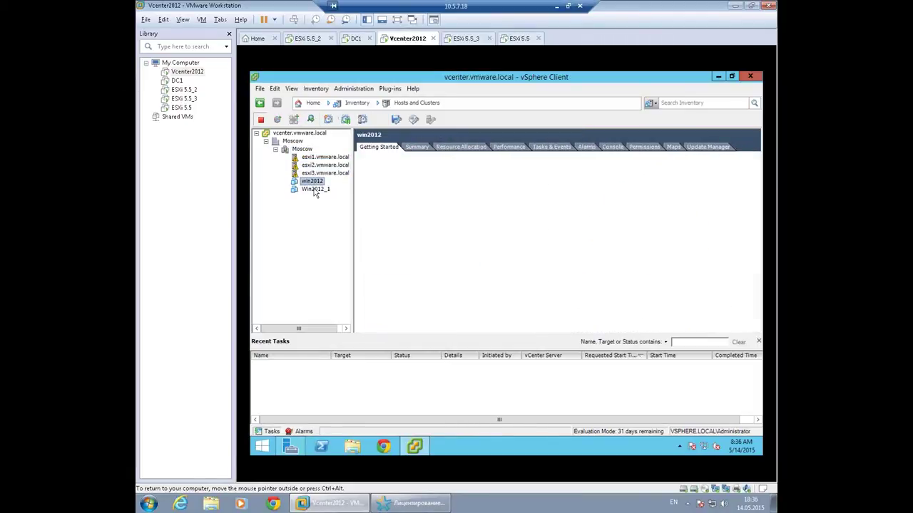
pyautogui.click(315, 191)
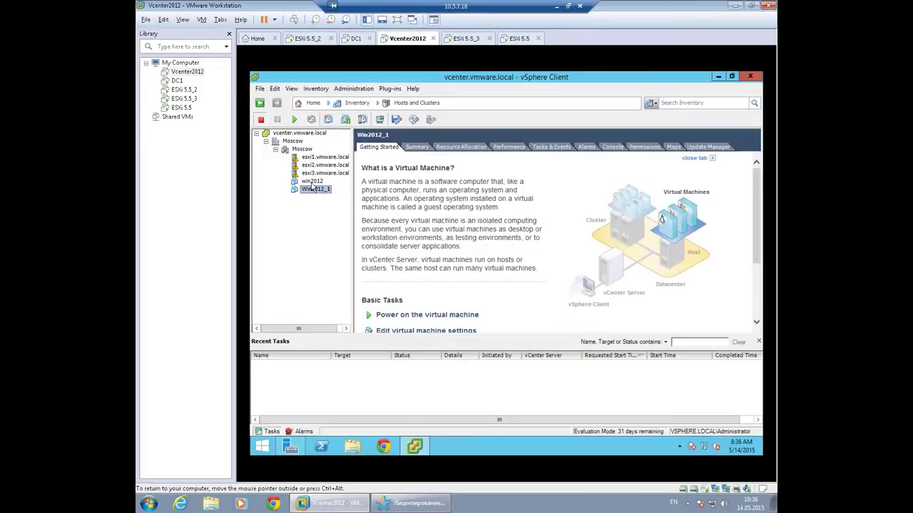
pyautogui.click(312, 182)
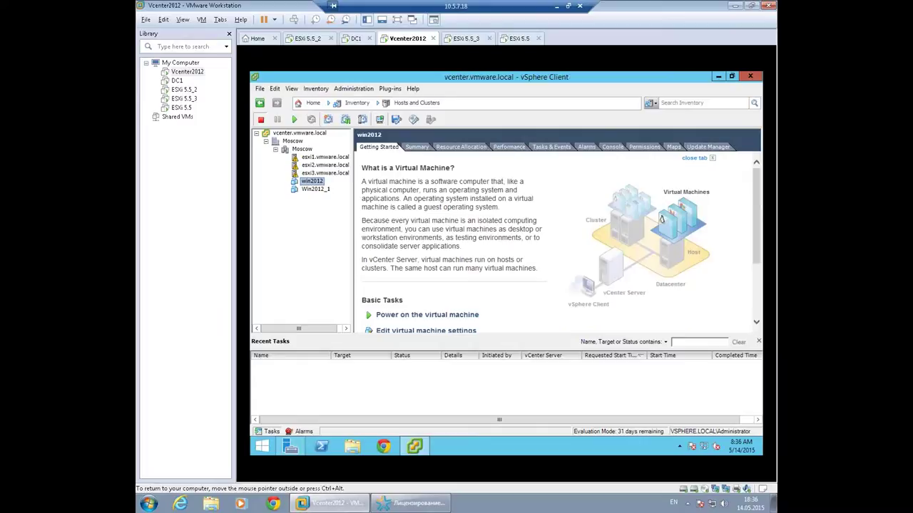
pyautogui.click(402, 315)
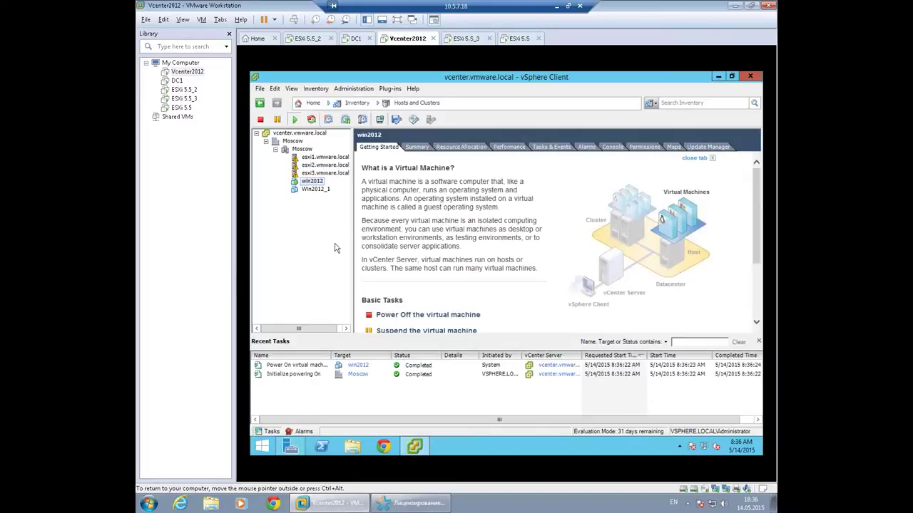
# Power on Win2012_1, then open the win2012 console.
pyautogui.click(314, 189)
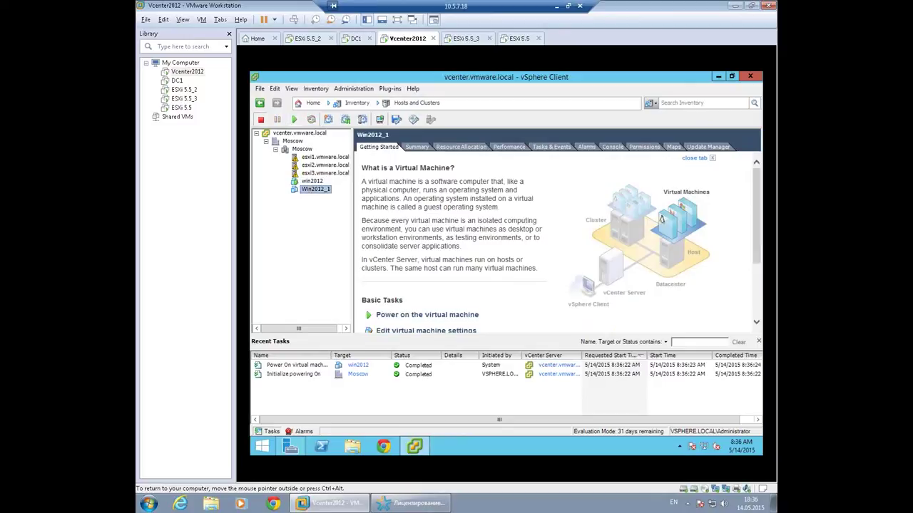
pyautogui.click(422, 315)
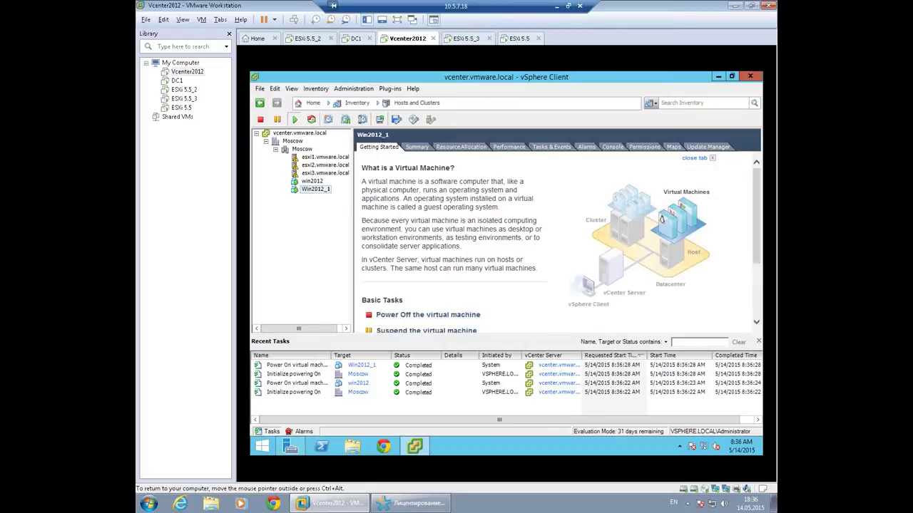
pyautogui.click(312, 181)
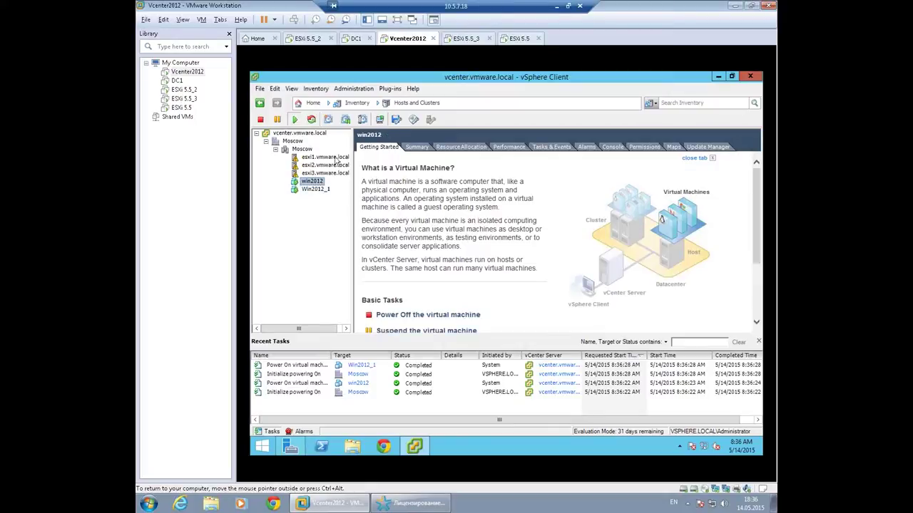
pyautogui.click(380, 119)
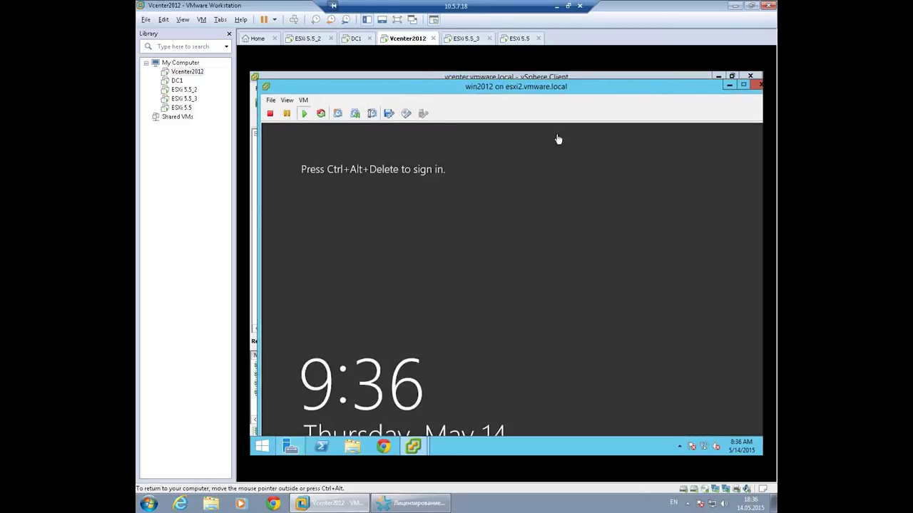
# Close the win2012 console, then open and close Win2012_1's console after checking its sign-in screen.
pyautogui.moveTo(648, 89); pyautogui.dragTo(619, 132)
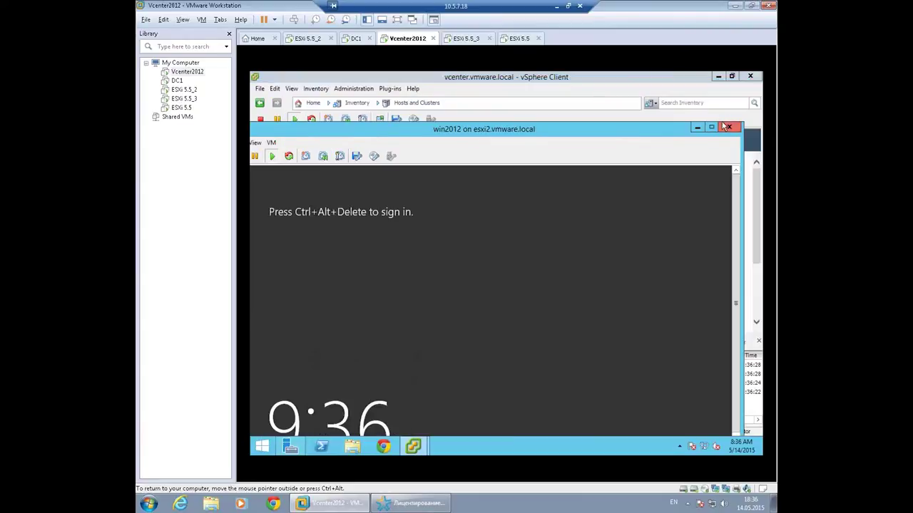
pyautogui.click(729, 127)
pyautogui.click(315, 189)
pyautogui.click(379, 120)
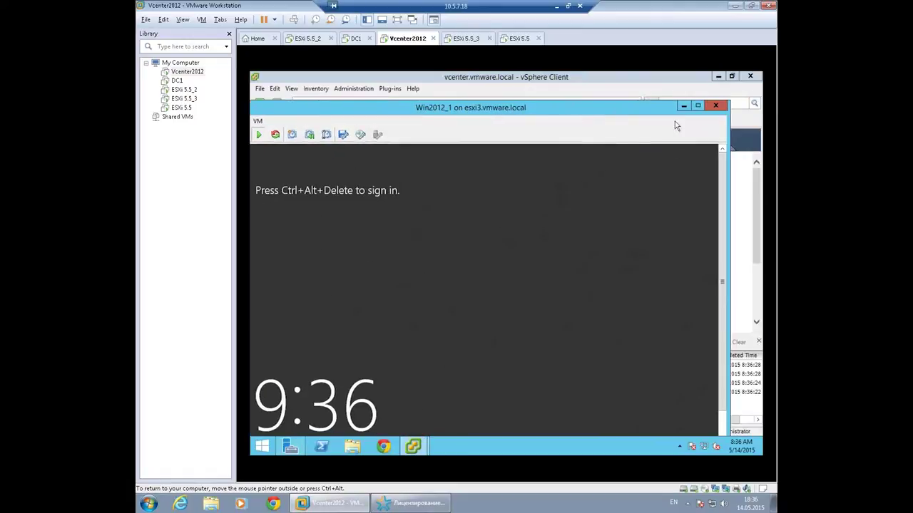
pyautogui.click(716, 108)
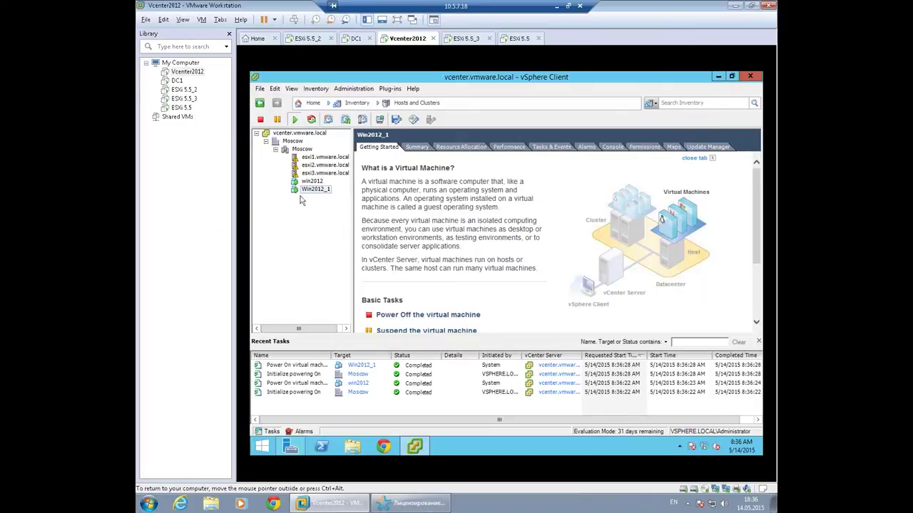
# Browse esxi1, esxi3, esxi1's Configuration and esxi2, view the Moscow cluster summary, then return to esxi1.
pyautogui.click(321, 158)
pyautogui.click(318, 173)
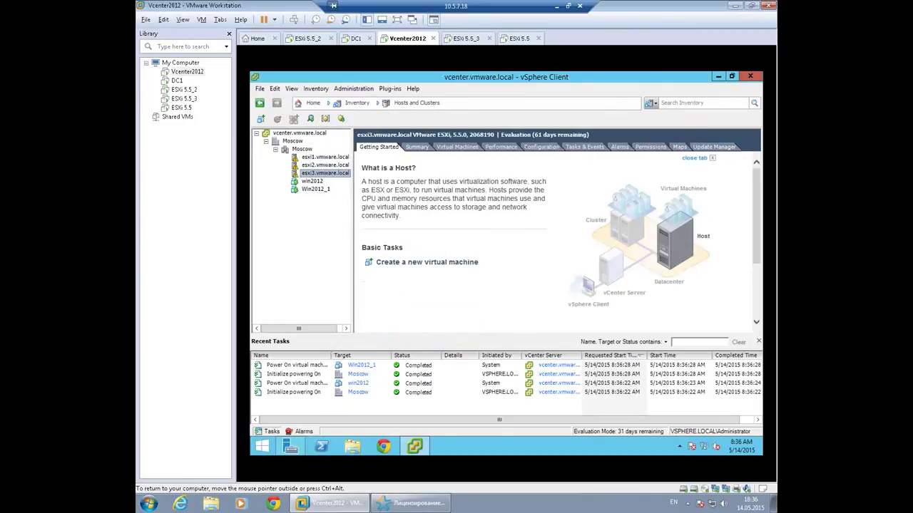
pyautogui.click(313, 158)
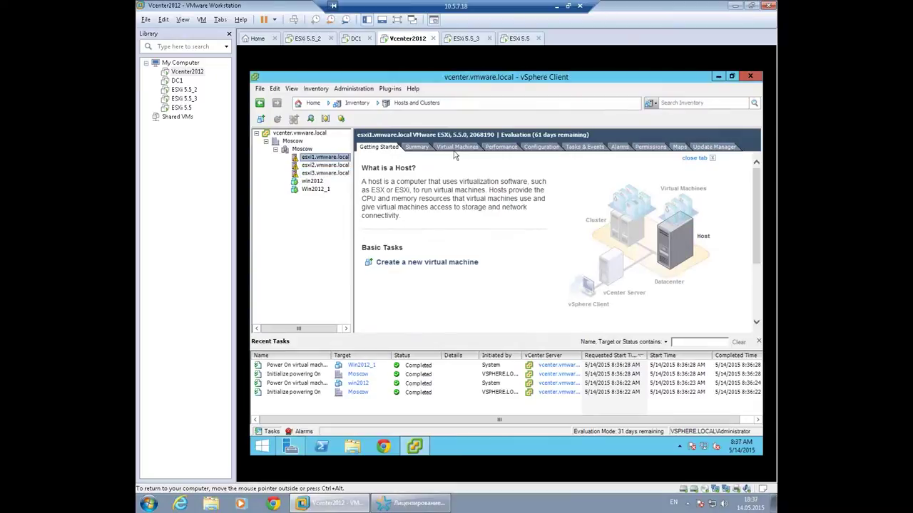
pyautogui.click(539, 149)
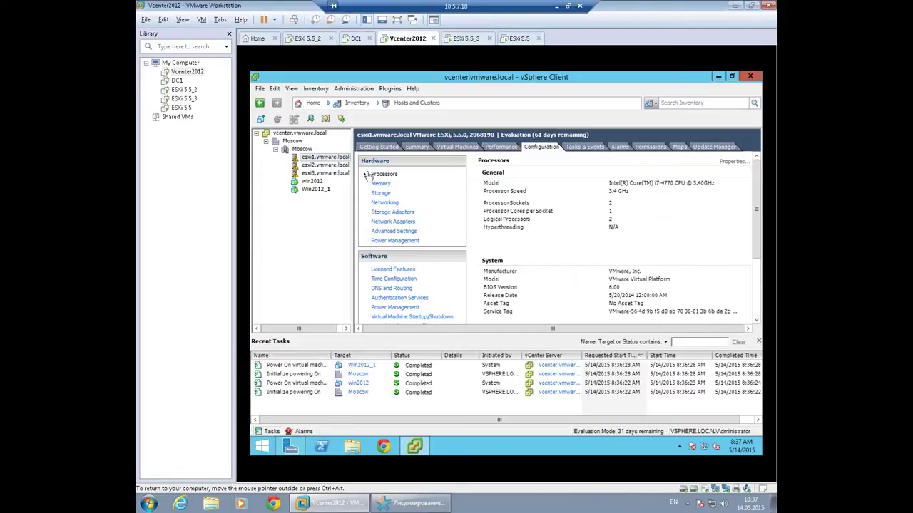
pyautogui.click(313, 165)
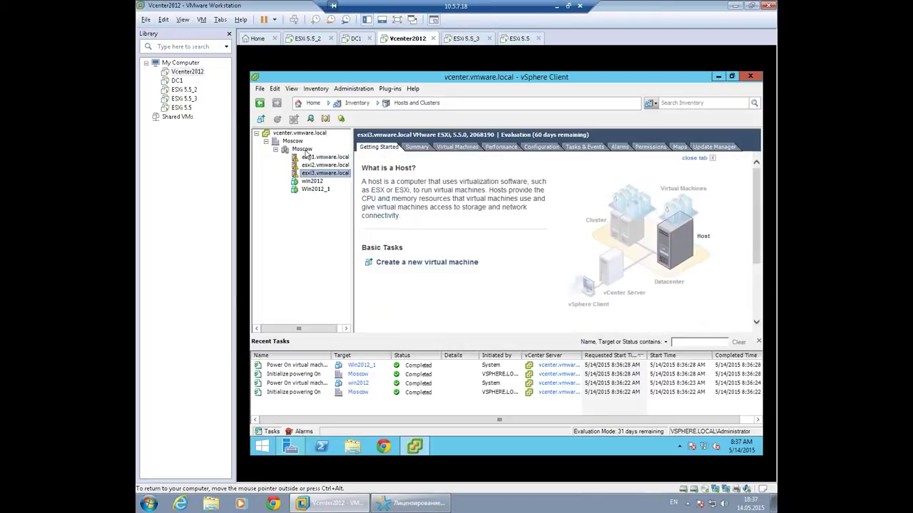
pyautogui.click(305, 150)
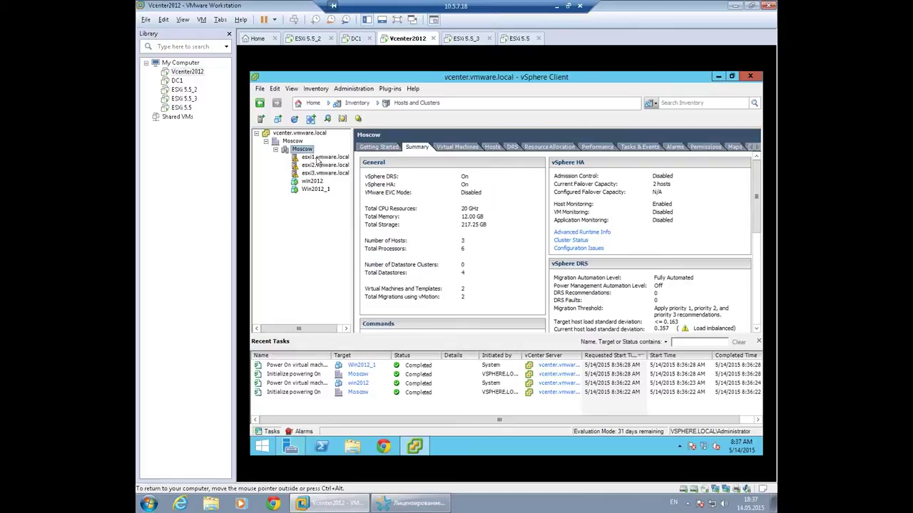
pyautogui.click(318, 158)
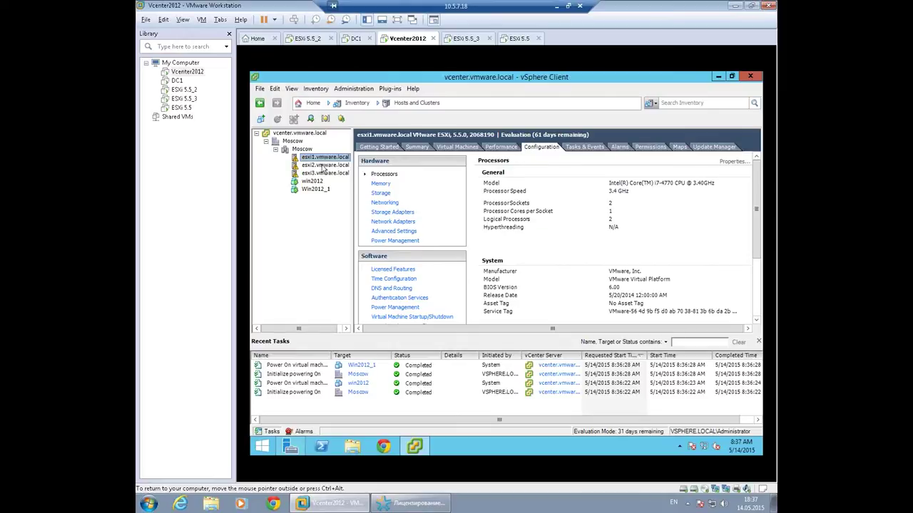
# Compare esxi2, esxi1's processor configuration and esxi3 by switching between the hosts.
pyautogui.click(323, 167)
pyautogui.click(323, 158)
pyautogui.click(318, 165)
pyautogui.click(317, 175)
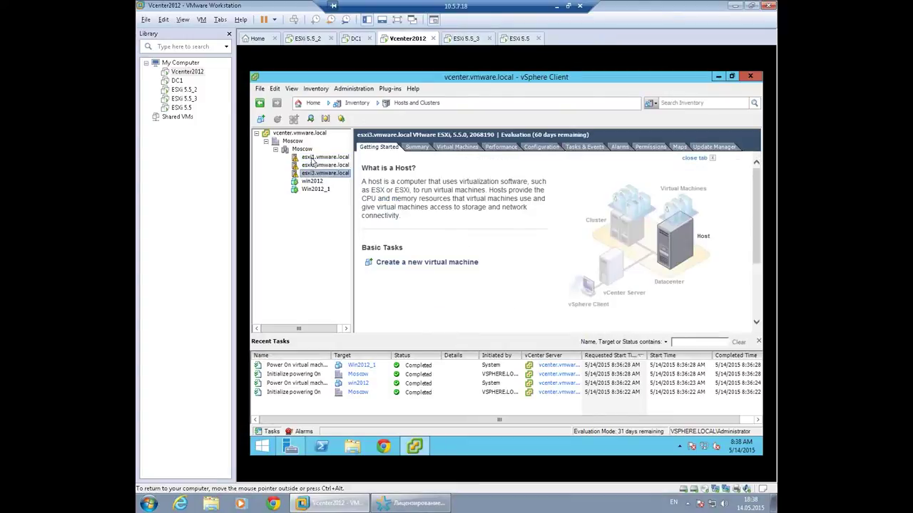
pyautogui.click(312, 159)
# Select esxi2, then esxi3.vmware.local to show its Getting Started page.
pyautogui.click(312, 167)
pyautogui.click(312, 174)
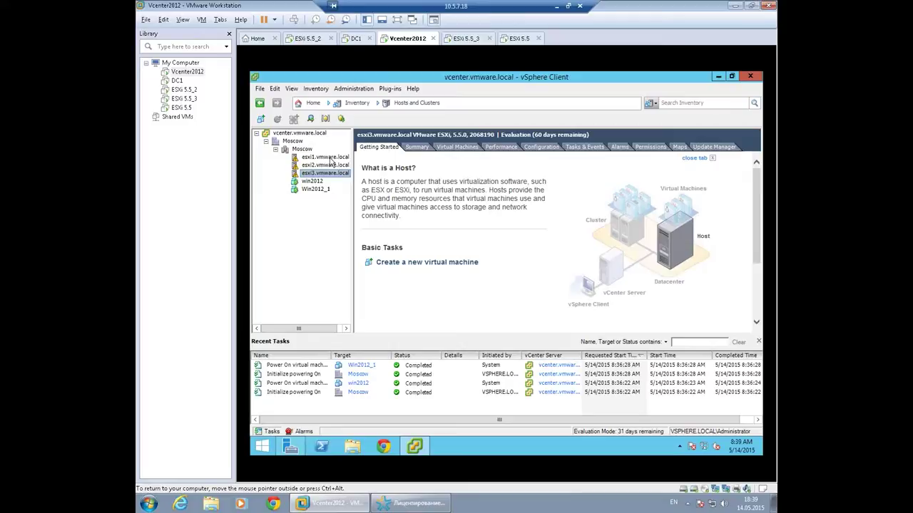
# Look over win2012, Win2012_1, esxi1 and the Moscow cluster summary.
pyautogui.click(312, 182)
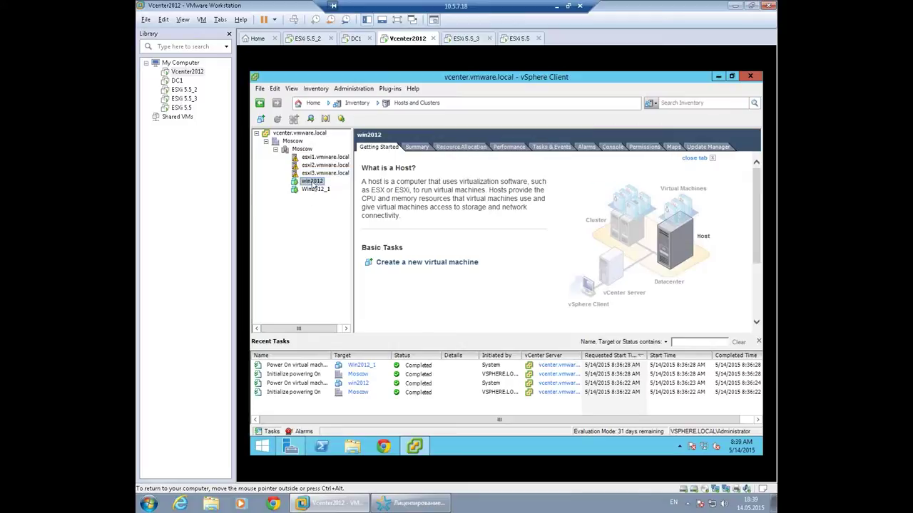
pyautogui.click(314, 189)
pyautogui.click(318, 157)
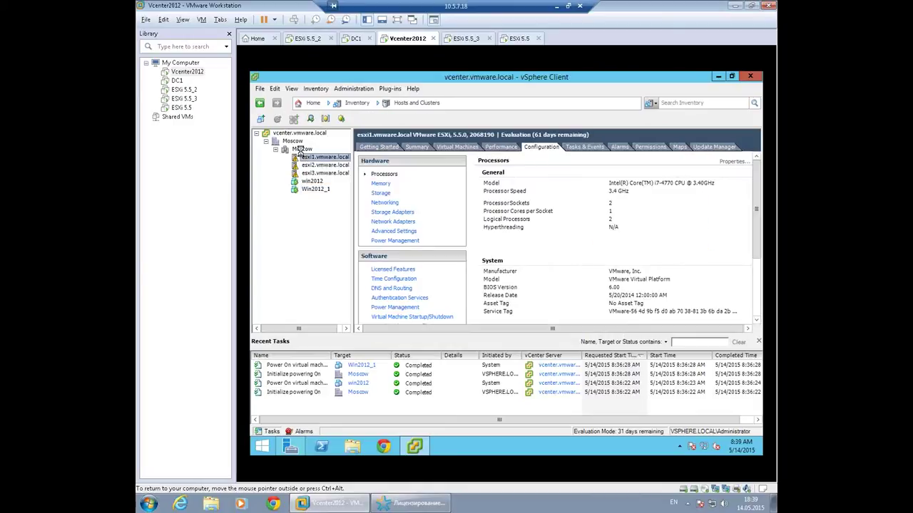
pyautogui.click(301, 149)
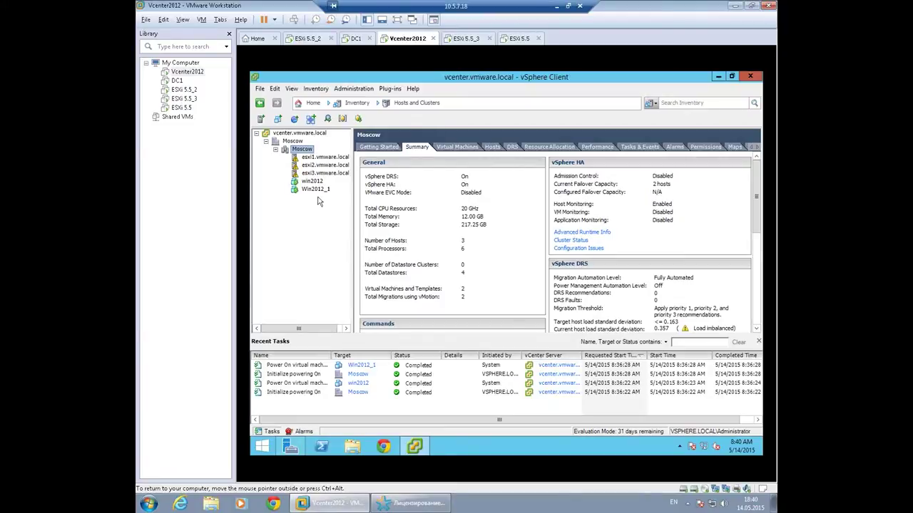
# Check esxi2 and win2012's Summary details, then return to the vSphere Client Home page.
pyautogui.click(317, 165)
pyautogui.click(312, 181)
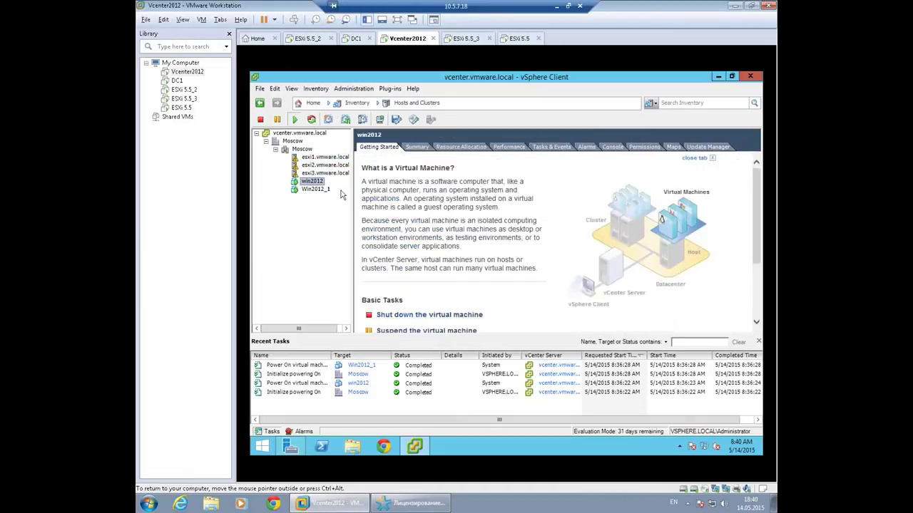
pyautogui.click(416, 147)
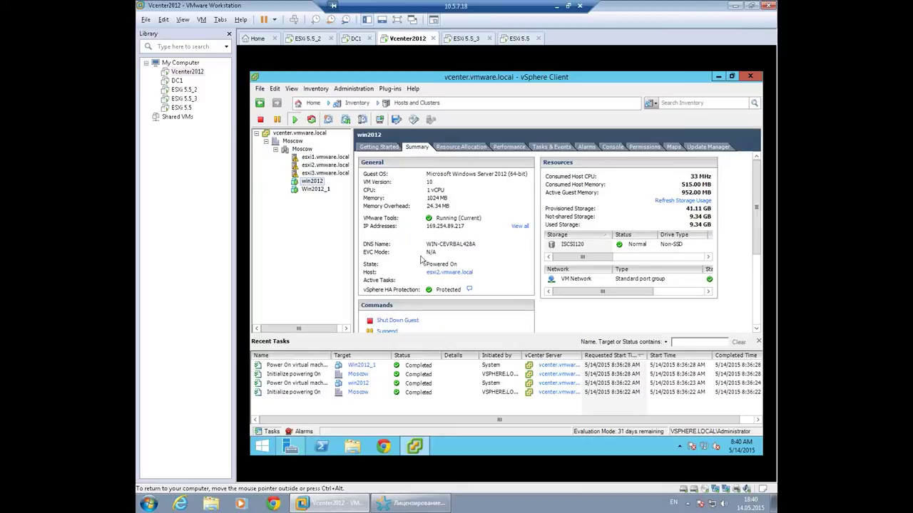
pyautogui.click(315, 169)
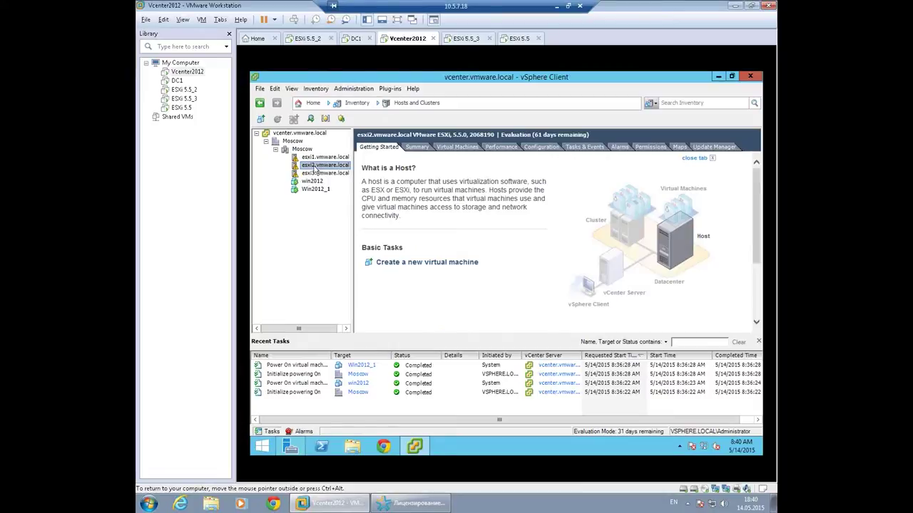
pyautogui.click(313, 104)
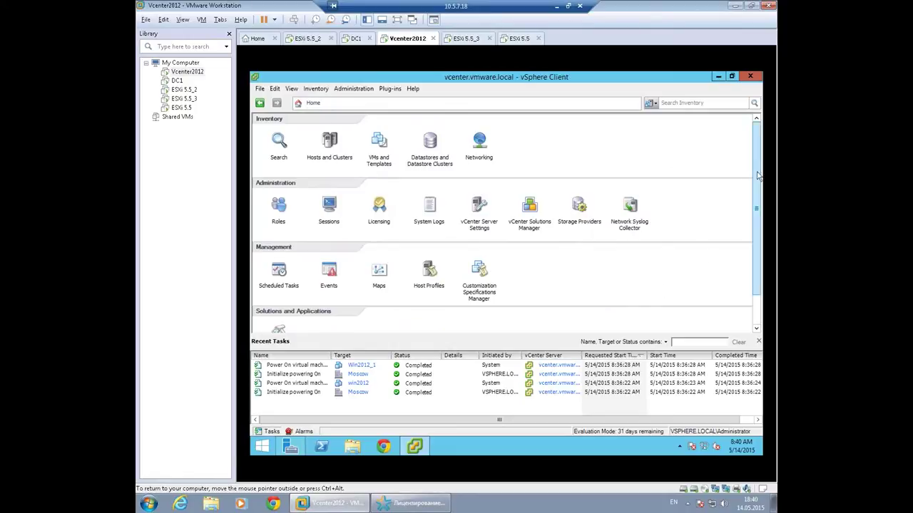
pyautogui.moveTo(757, 146); pyautogui.dragTo(757, 176)
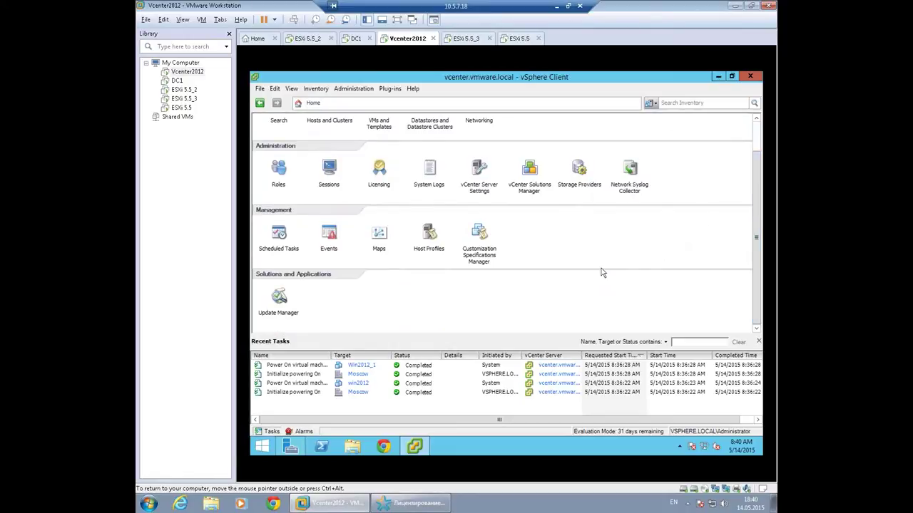
# In Update Manager administration, review Baselines, Configuration and Notifications, ending on ESXi Images.
pyautogui.click(280, 303)
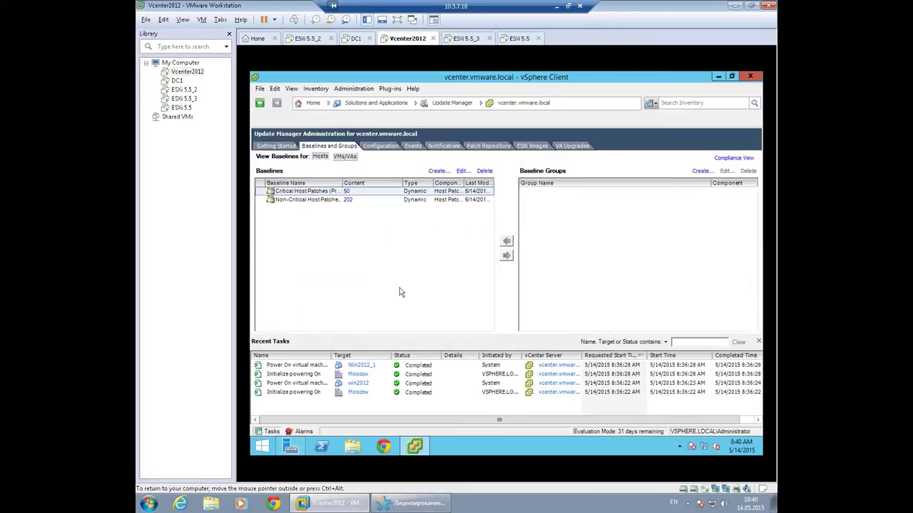
pyautogui.click(285, 147)
pyautogui.click(326, 145)
pyautogui.click(307, 199)
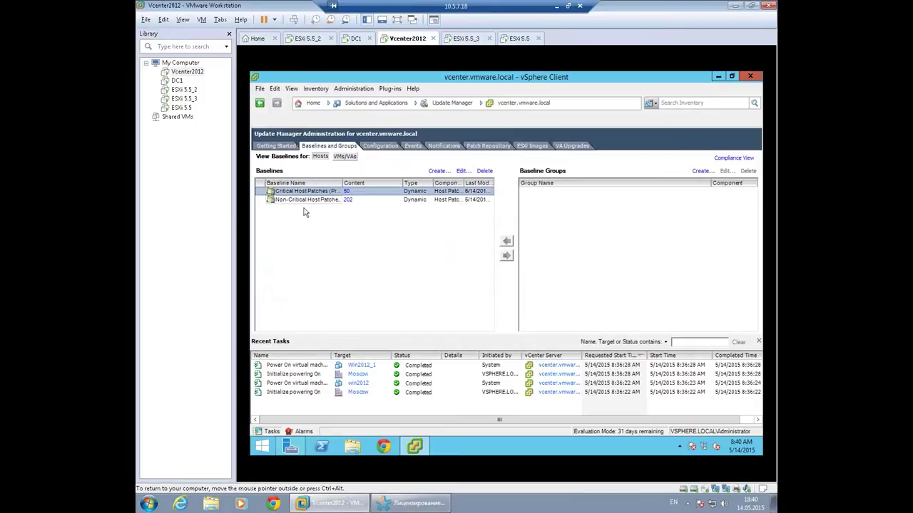
pyautogui.click(380, 146)
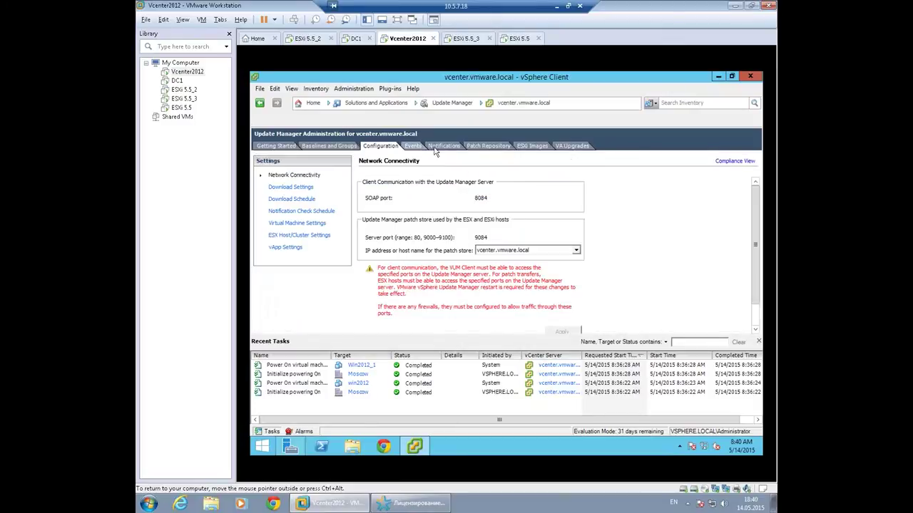
pyautogui.click(436, 148)
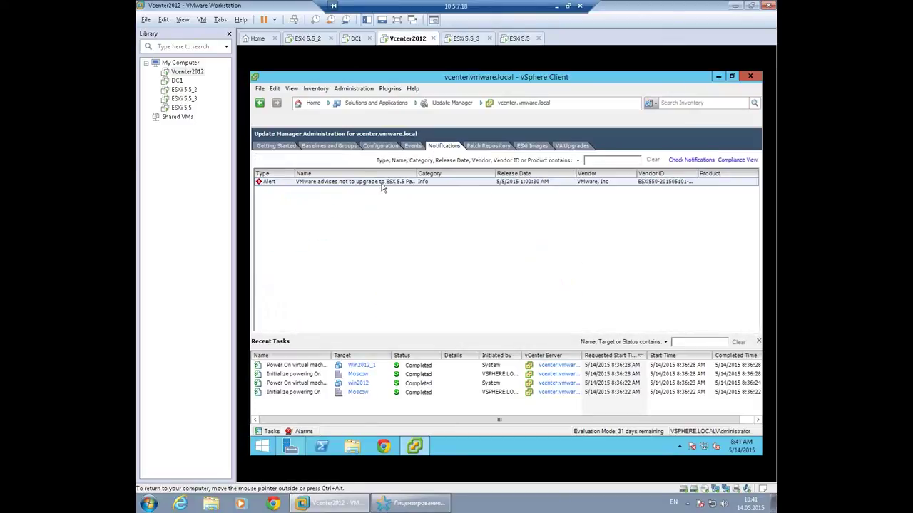
pyautogui.click(323, 184)
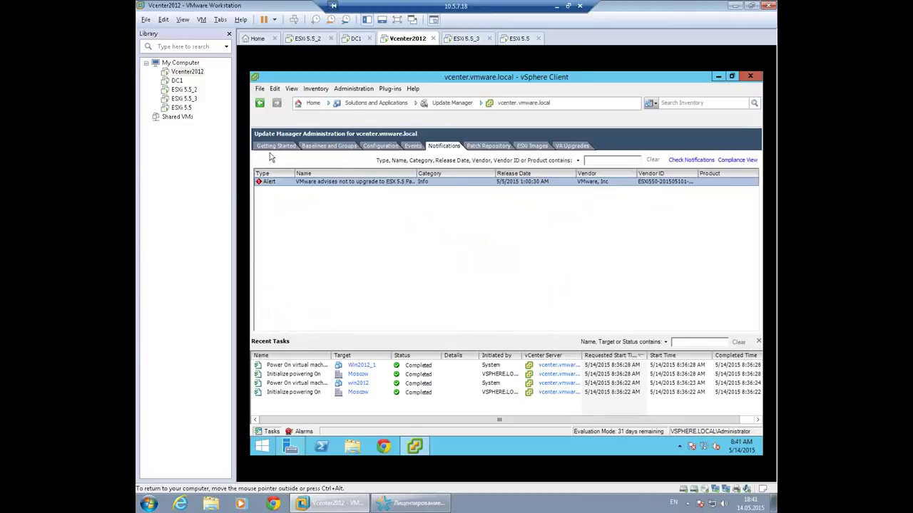
pyautogui.click(528, 147)
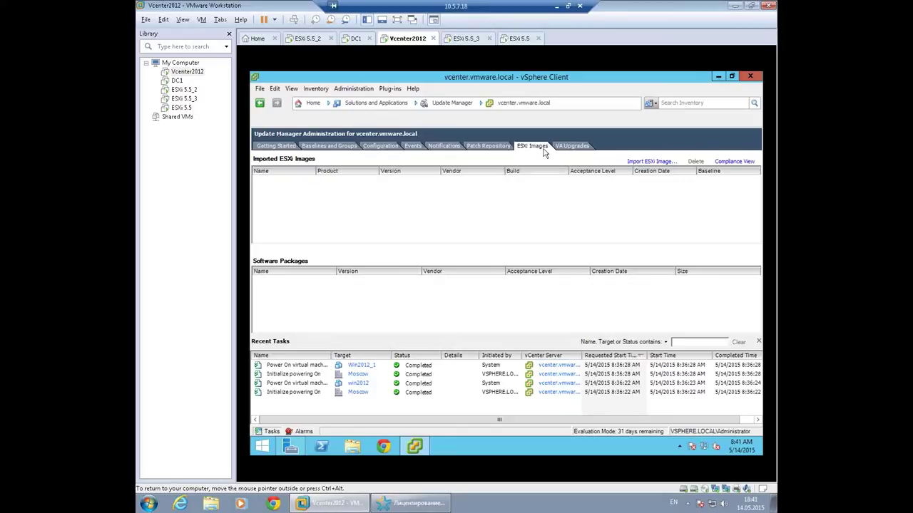
# Import VMware-VMvisor-Installer-6.0.0-2494585.x86_64.iso from C:\Esxi6 as a new ESXi image.
pyautogui.click(648, 162)
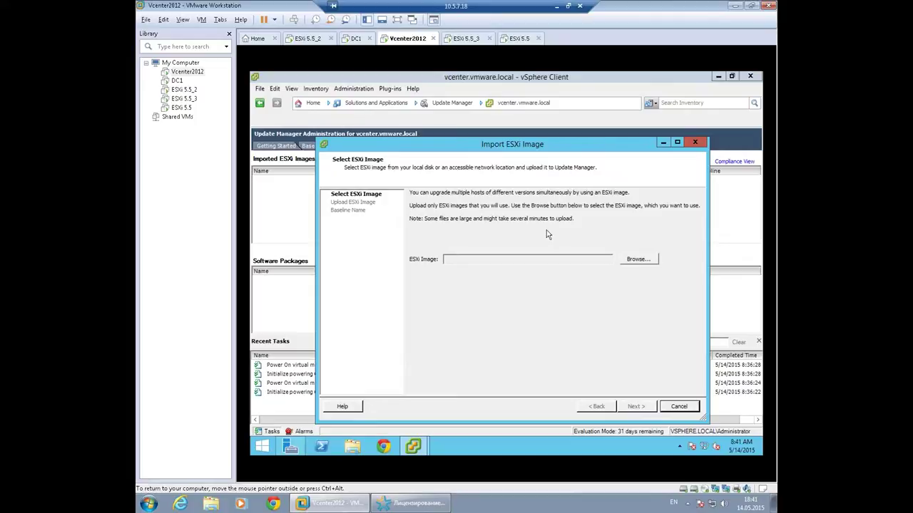
pyautogui.click(635, 261)
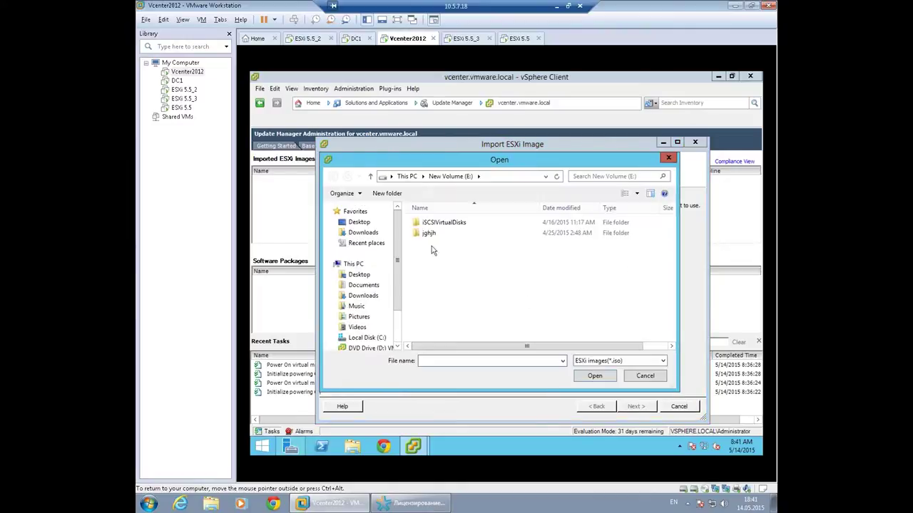
pyautogui.click(367, 338)
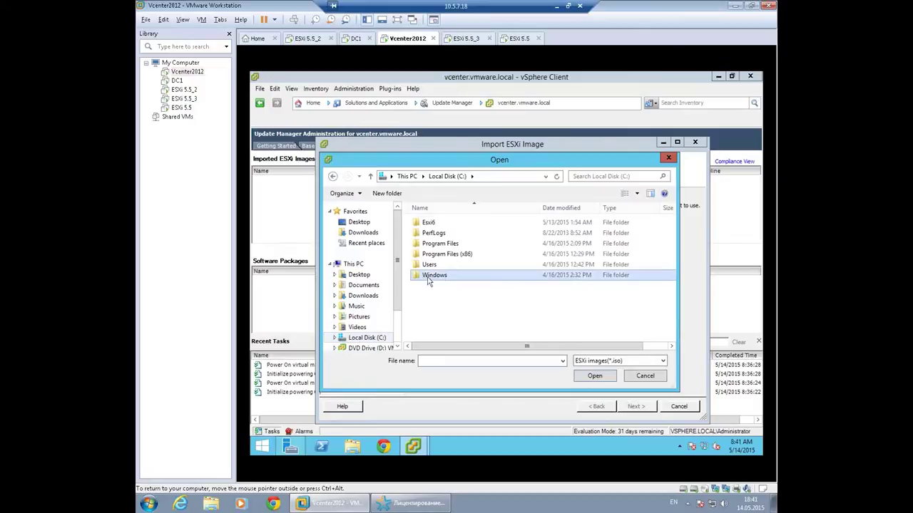
pyautogui.doubleClick(431, 224)
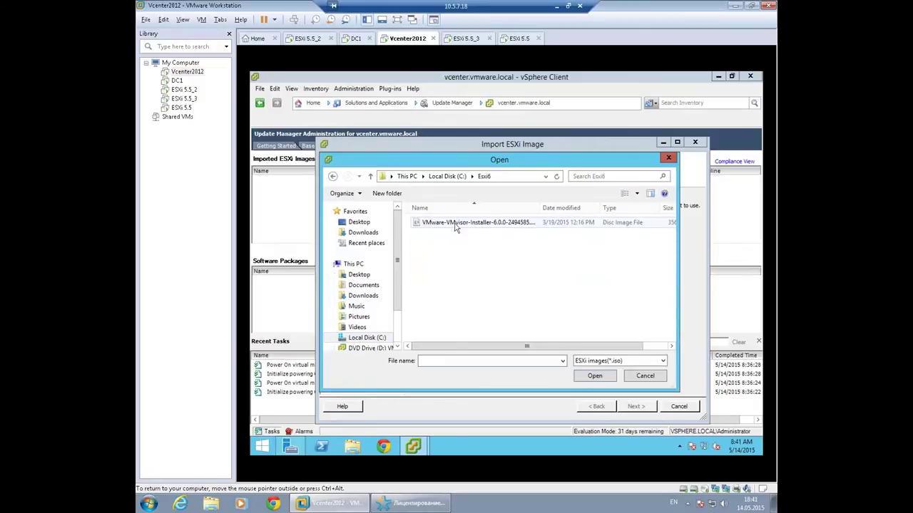
pyautogui.click(460, 224)
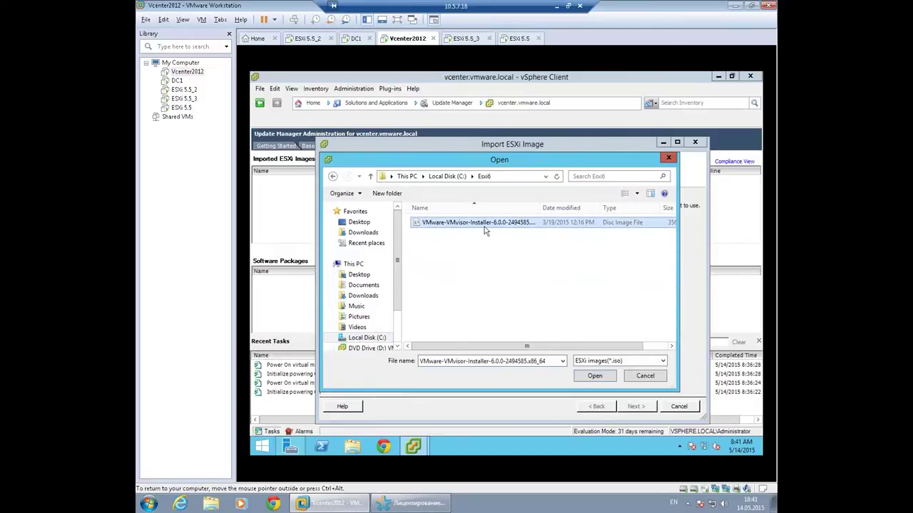
pyautogui.click(594, 378)
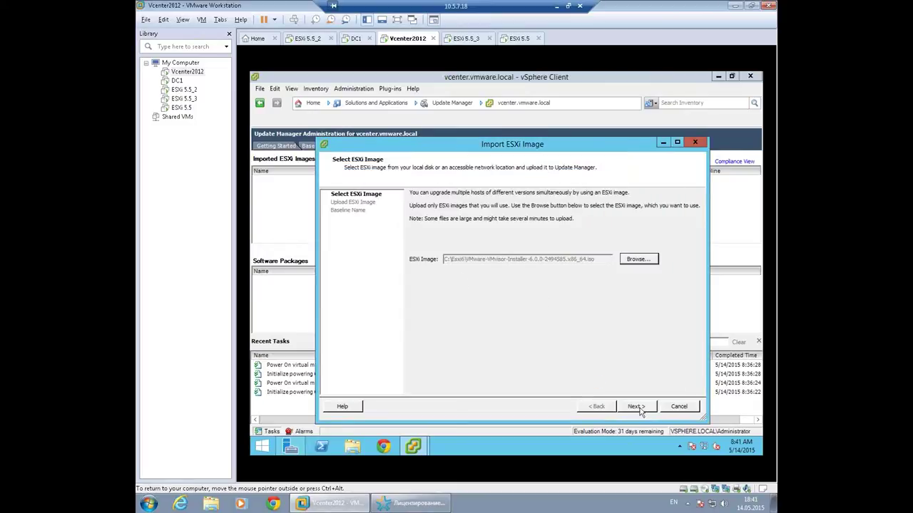
pyautogui.click(634, 407)
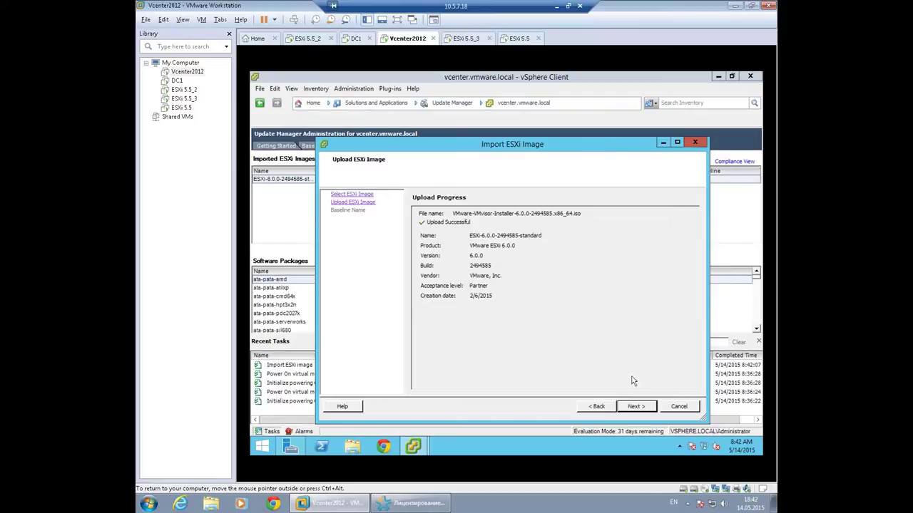
# Name the new host upgrade baseline ESXi6, finish the import, and show the baselines list.
pyautogui.click(635, 406)
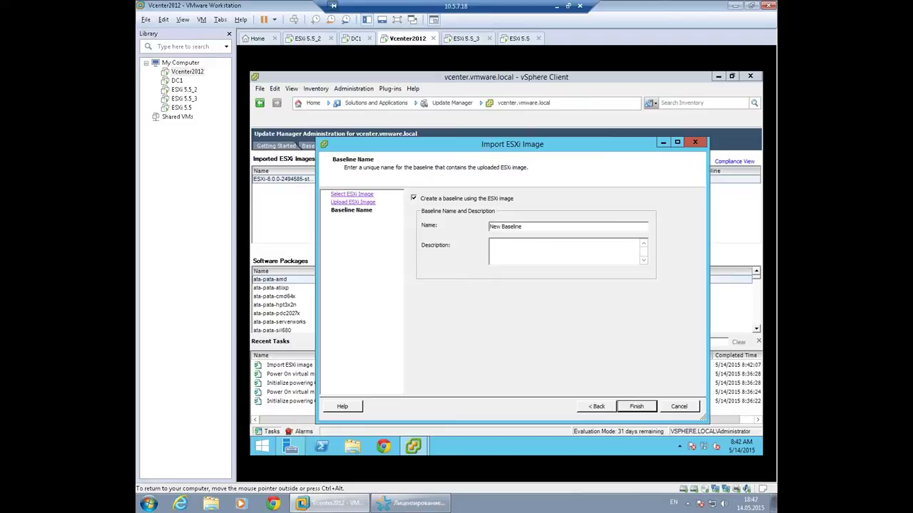
pyautogui.moveTo(522, 226); pyautogui.dragTo(490, 226)
pyautogui.write('ESXi6')
pyautogui.click(641, 407)
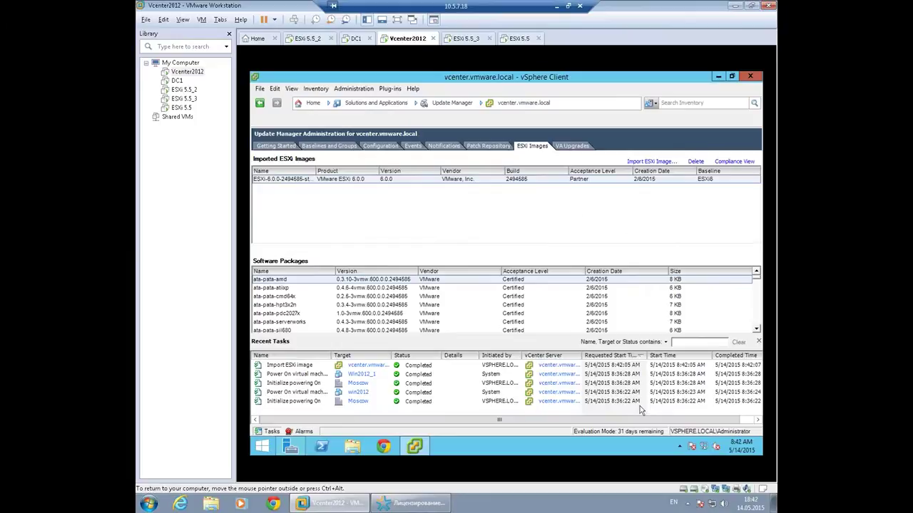
pyautogui.click(328, 145)
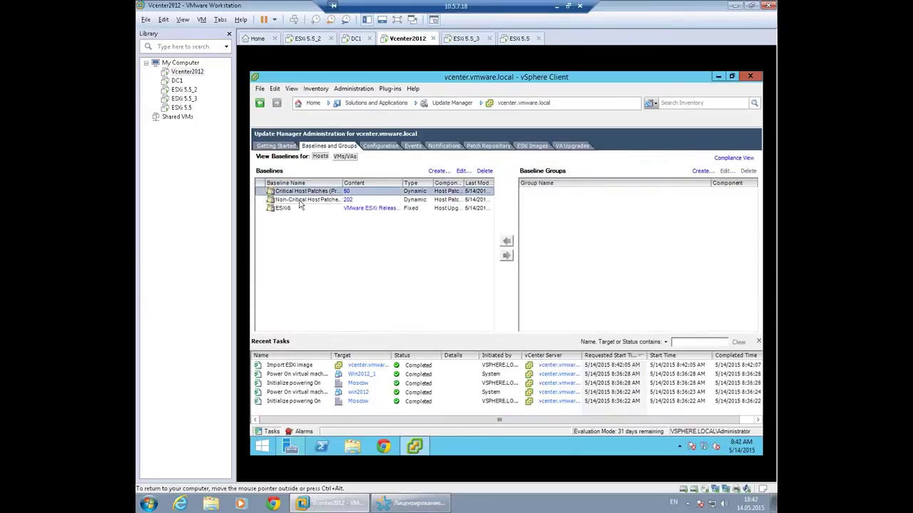
# Leave the ESXi6 baseline for Hosts and Clusters and view the Moscow cluster summary.
pyautogui.click(302, 209)
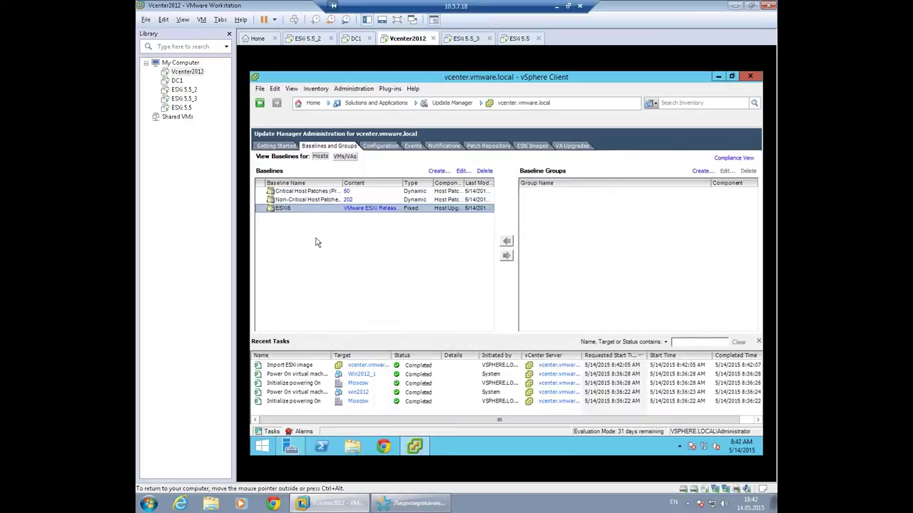
pyautogui.click(313, 105)
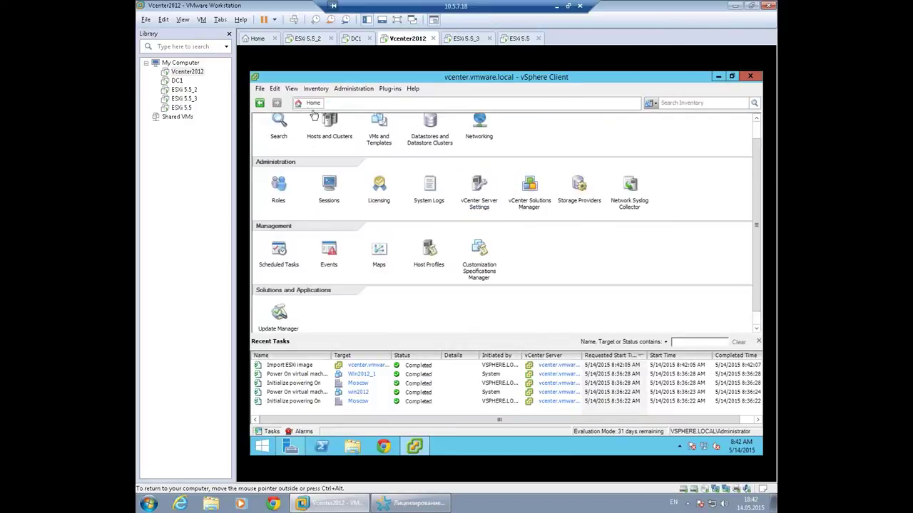
pyautogui.click(330, 126)
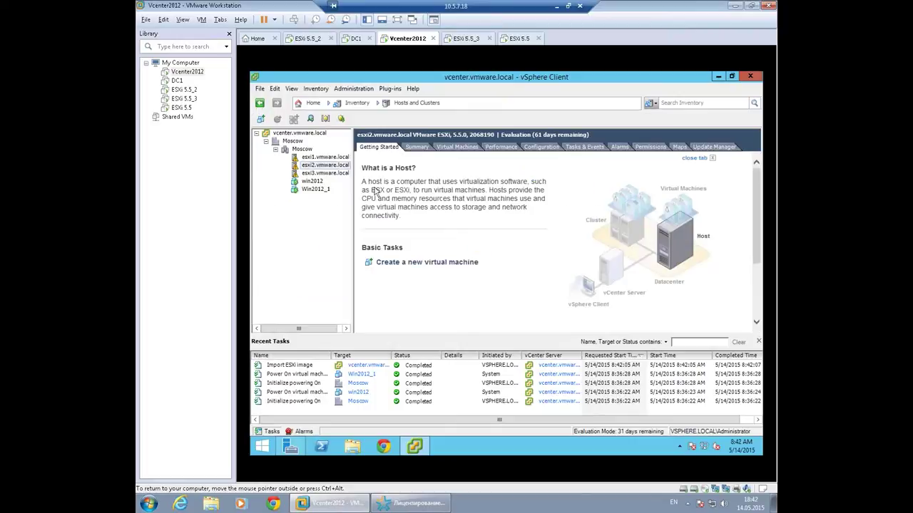
pyautogui.click(301, 150)
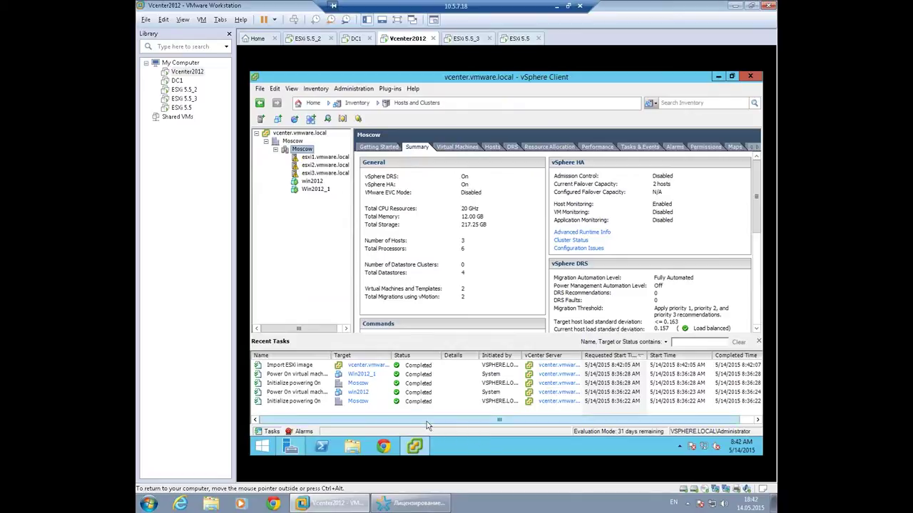
pyautogui.hscroll(1, 422, 420)
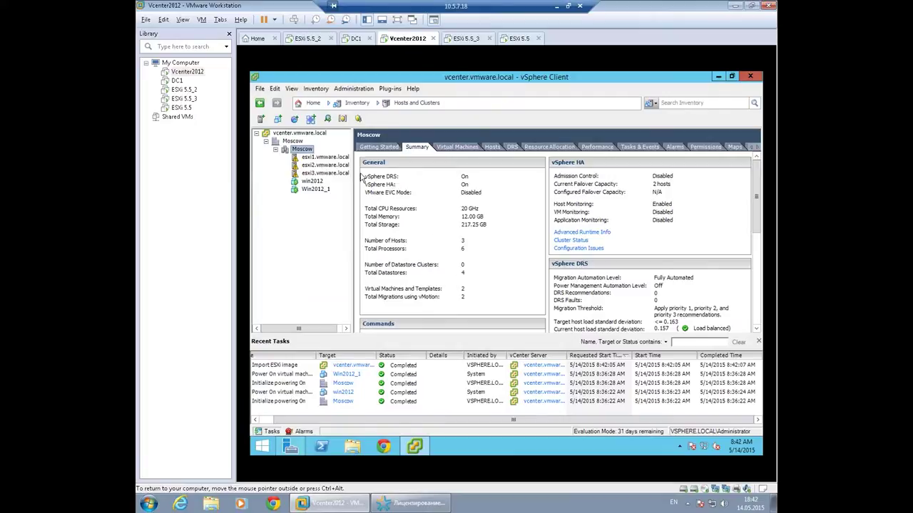
# Review the esxi2 and win2012 summaries, then show esxi2's Update Manager baselines and compliance.
pyautogui.click(318, 165)
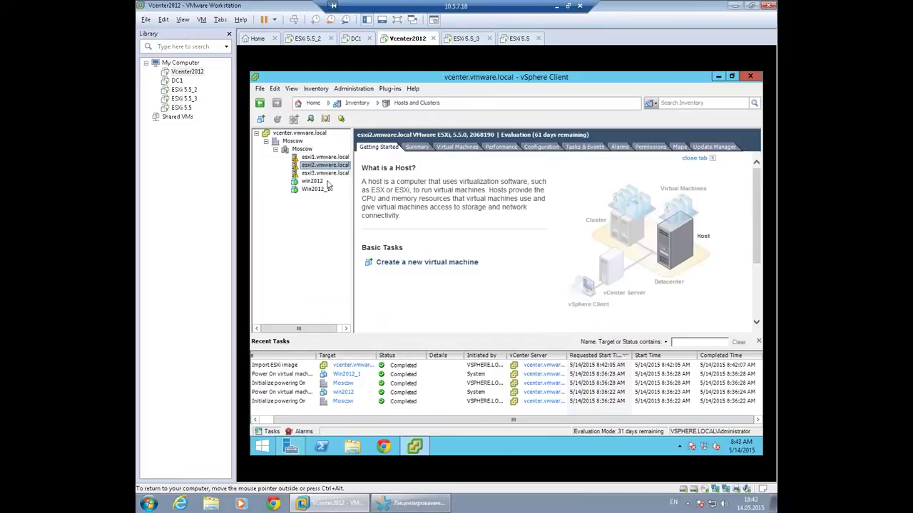
pyautogui.click(418, 148)
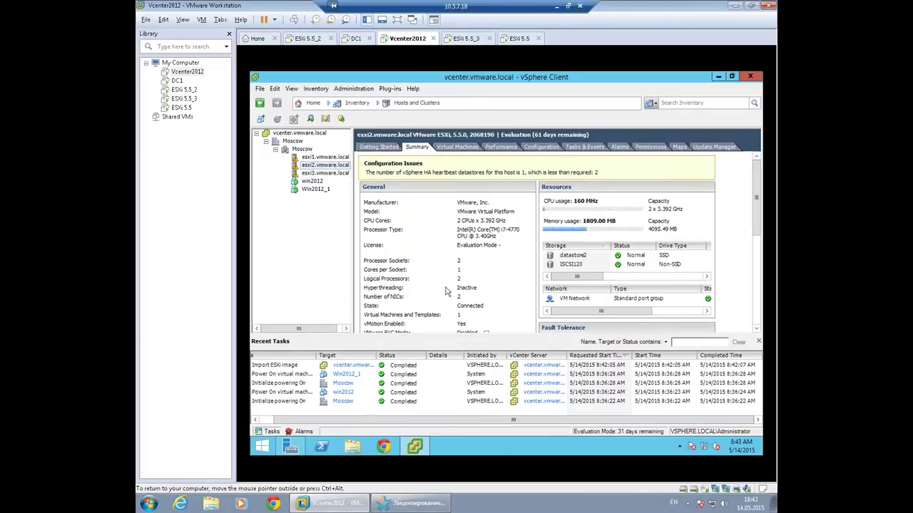
pyautogui.click(311, 181)
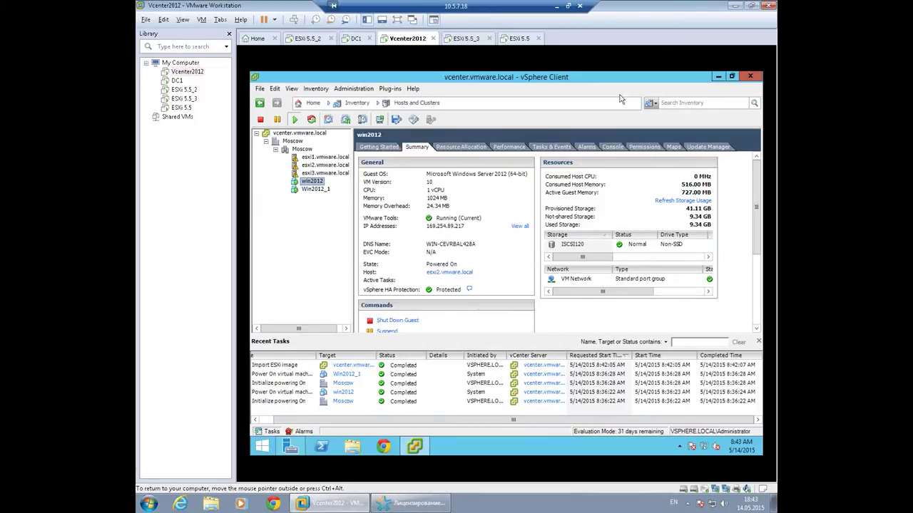
pyautogui.click(317, 165)
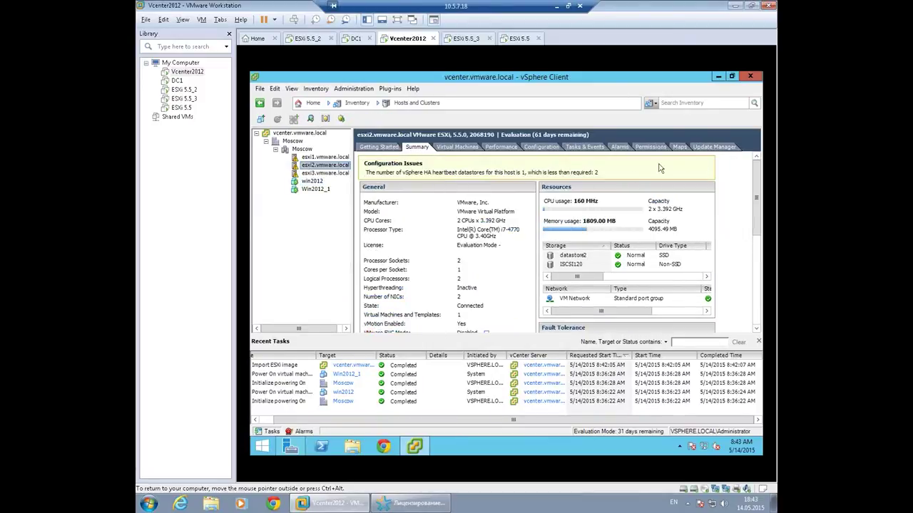
pyautogui.click(713, 147)
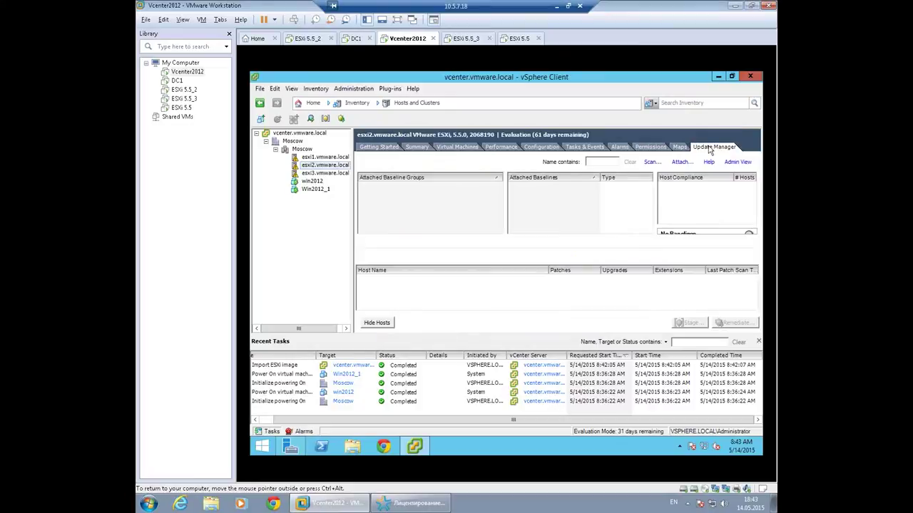
# Review the esxi1 and Moscow cluster summaries, then open esxi2's list of attachable baselines.
pyautogui.click(307, 158)
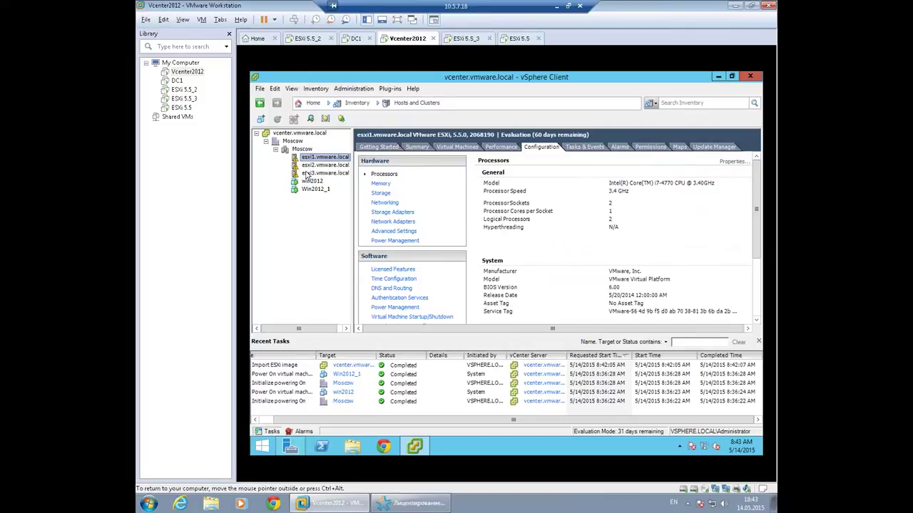
pyautogui.click(418, 147)
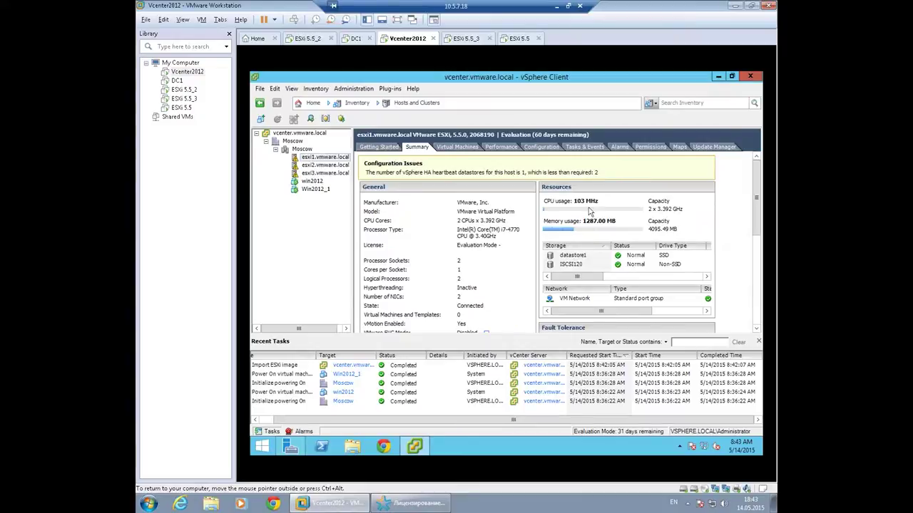
pyautogui.click(302, 149)
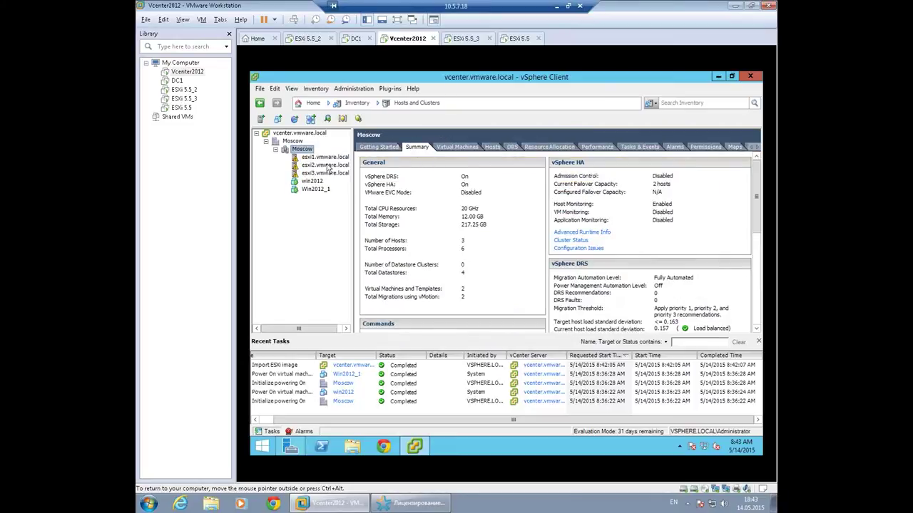
pyautogui.click(325, 165)
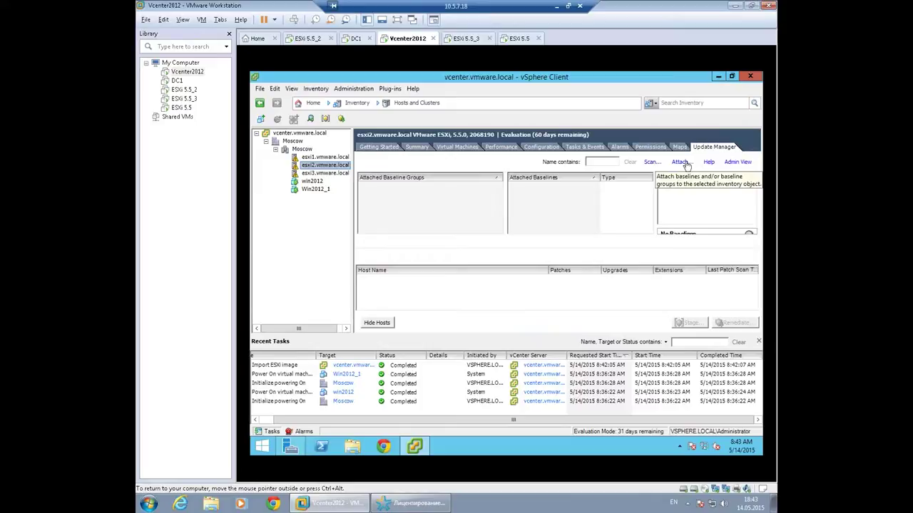
pyautogui.click(686, 165)
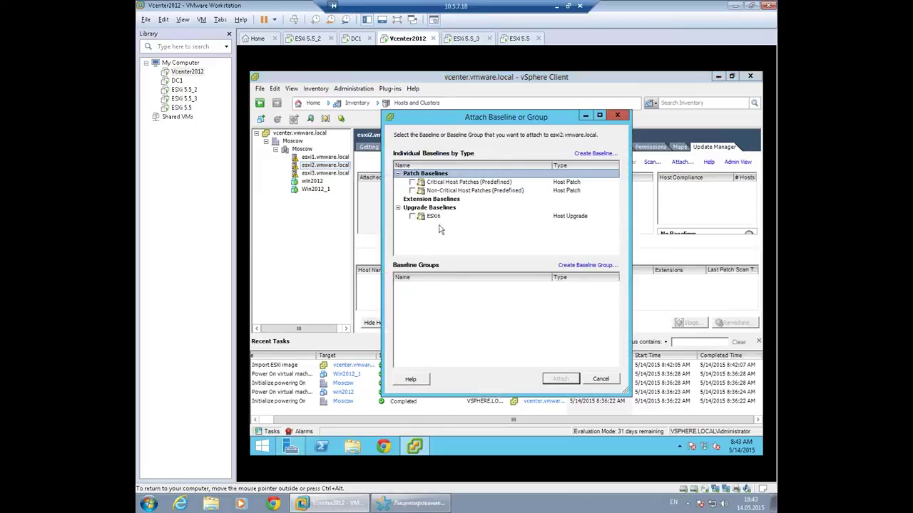
# Tick the ESXi6 upgrade baseline and attach it to esxi2.vmware.local.
pyautogui.click(412, 216)
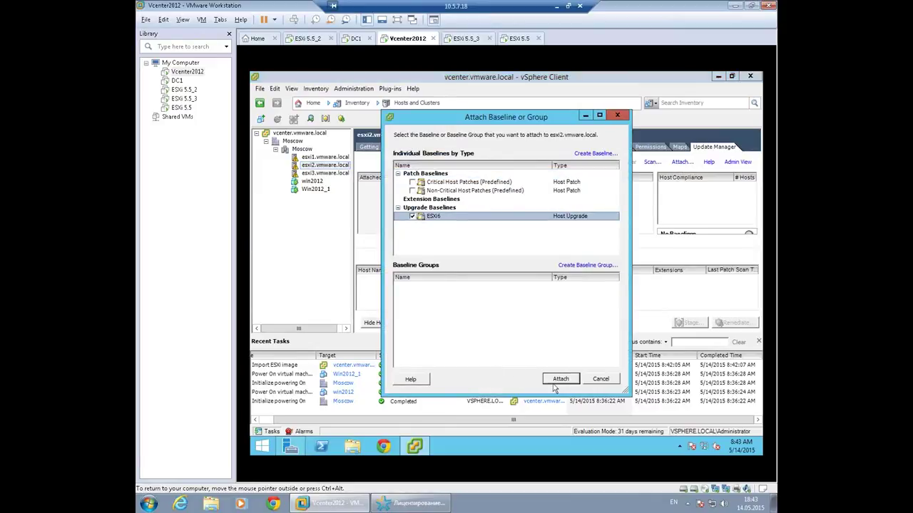
pyautogui.click(560, 379)
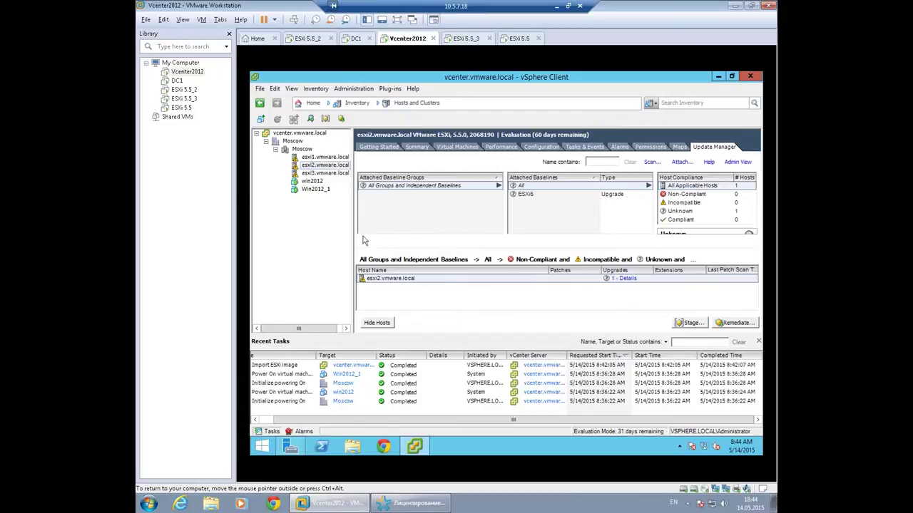
# Scan esxi2 against ESXi6, finding it non-compliant, and launch the Remediate wizard.
pyautogui.click(585, 281)
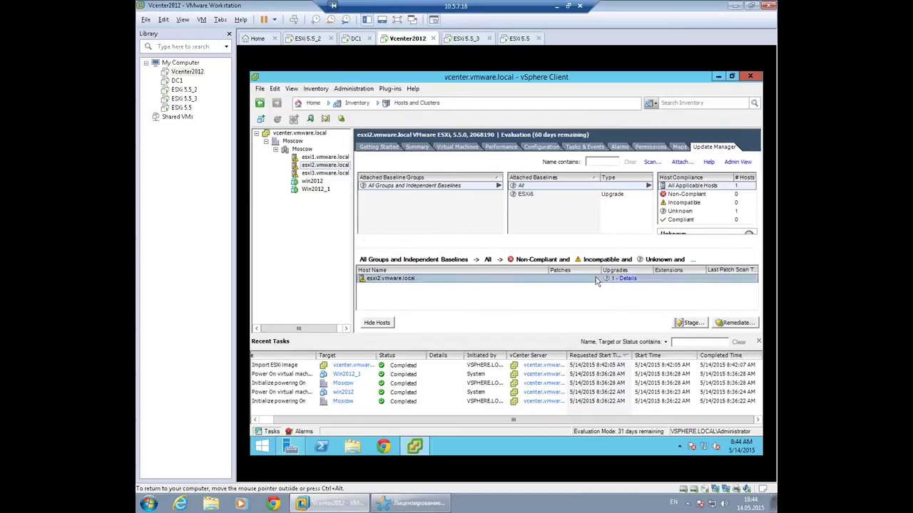
pyautogui.click(653, 164)
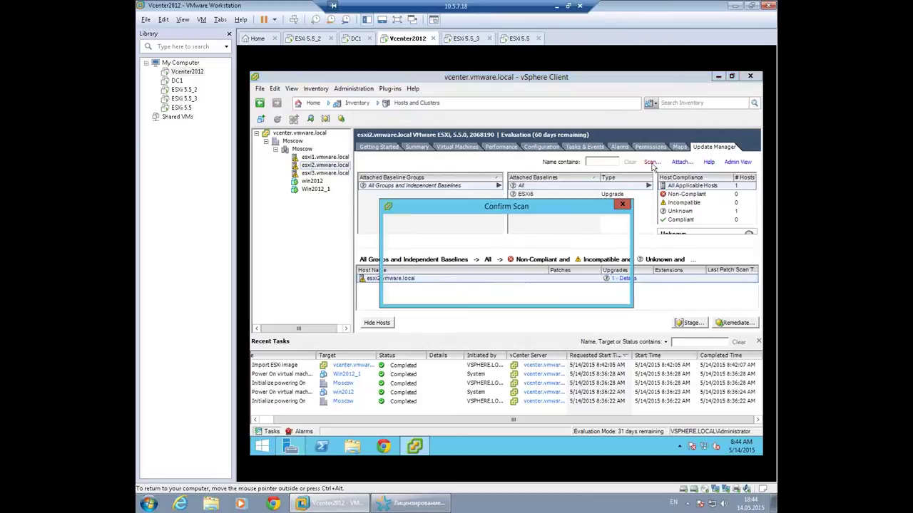
pyautogui.click(562, 293)
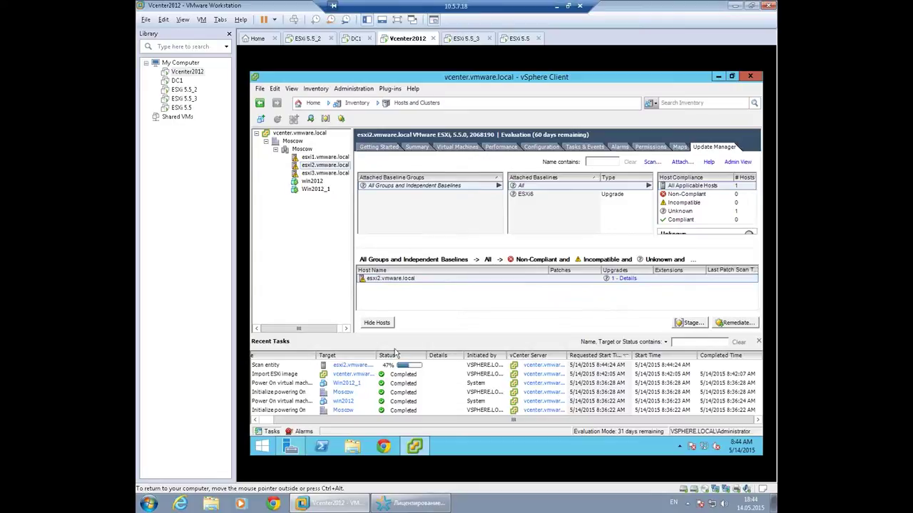
pyautogui.click(319, 420)
pyautogui.click(319, 422)
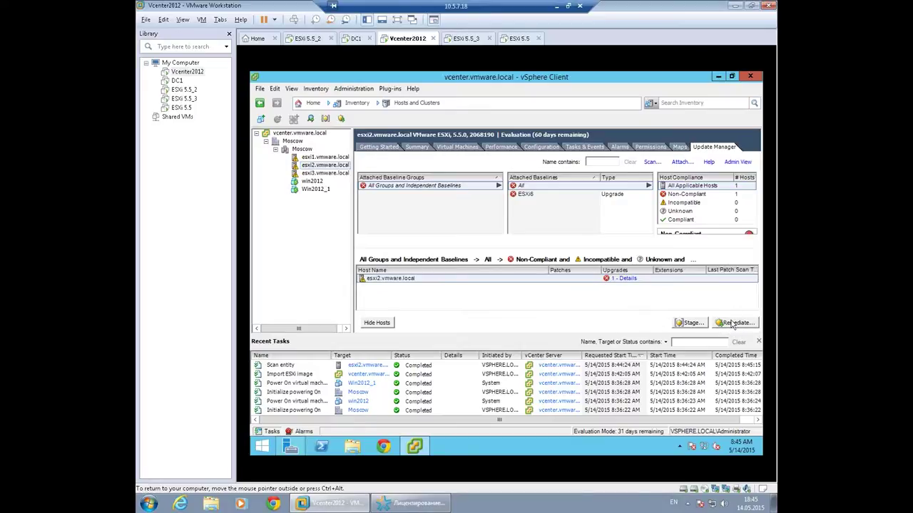
pyautogui.click(732, 324)
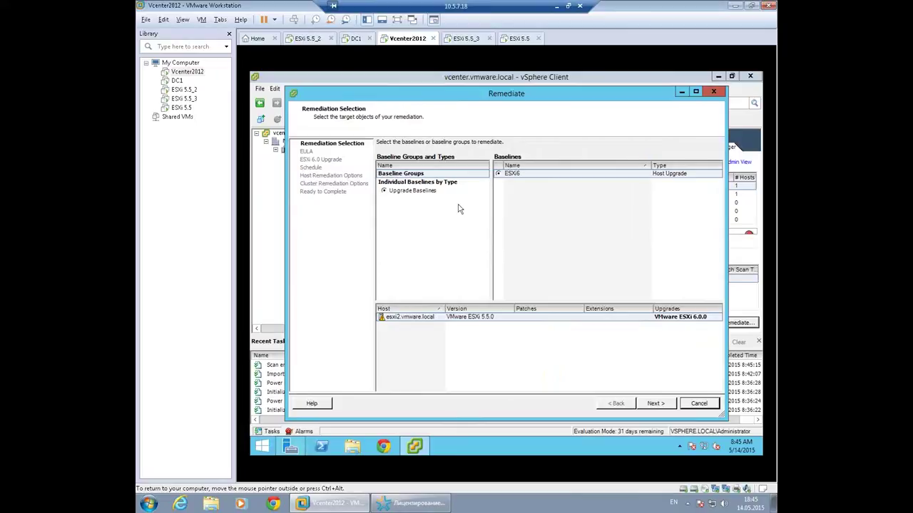
# Advance past the EULA, ESXi 6.0 upgrade, Immediately schedule and host remediation options.
pyautogui.click(655, 404)
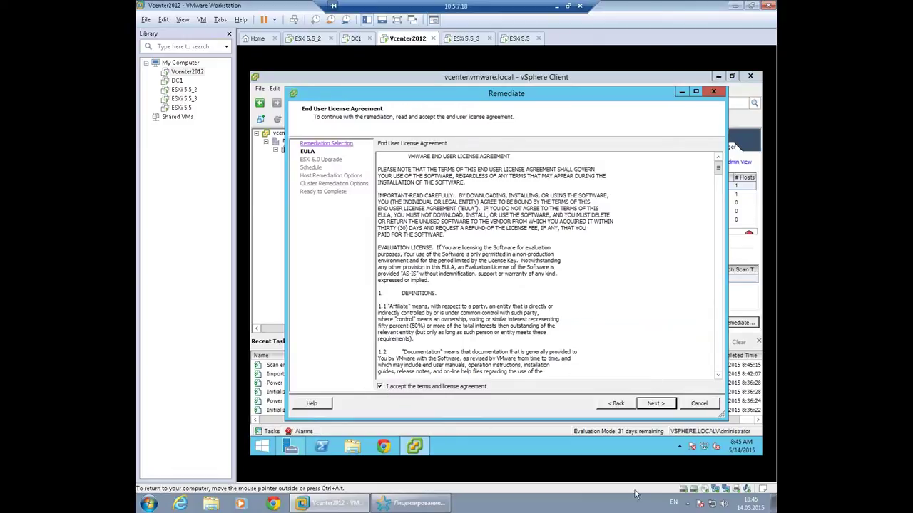
pyautogui.click(656, 403)
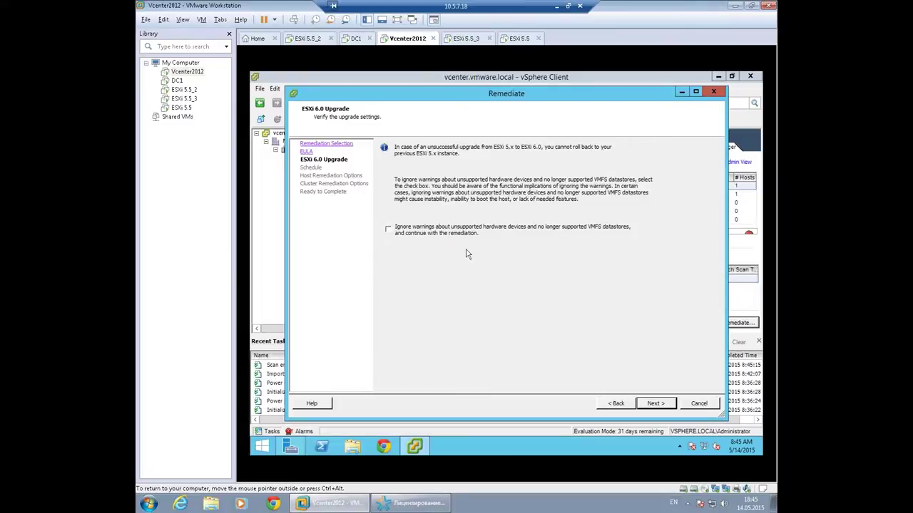
pyautogui.click(655, 404)
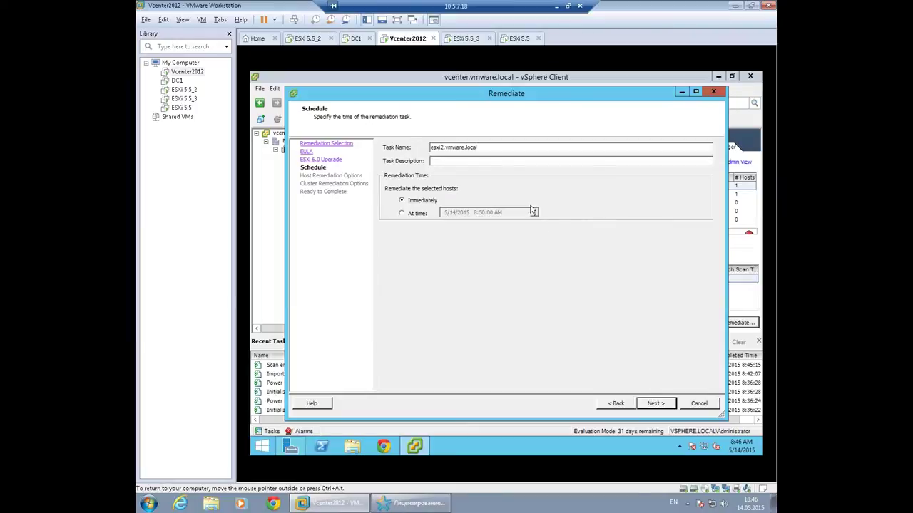
pyautogui.click(654, 404)
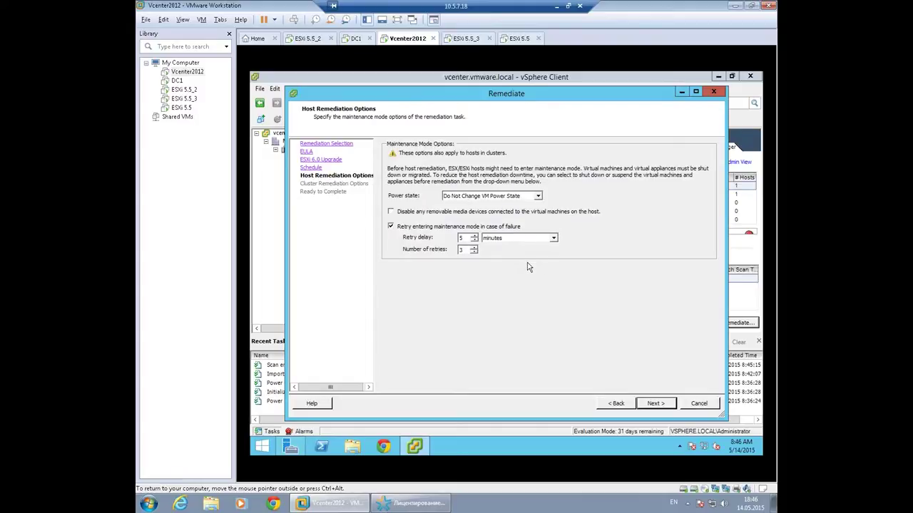
pyautogui.click(654, 404)
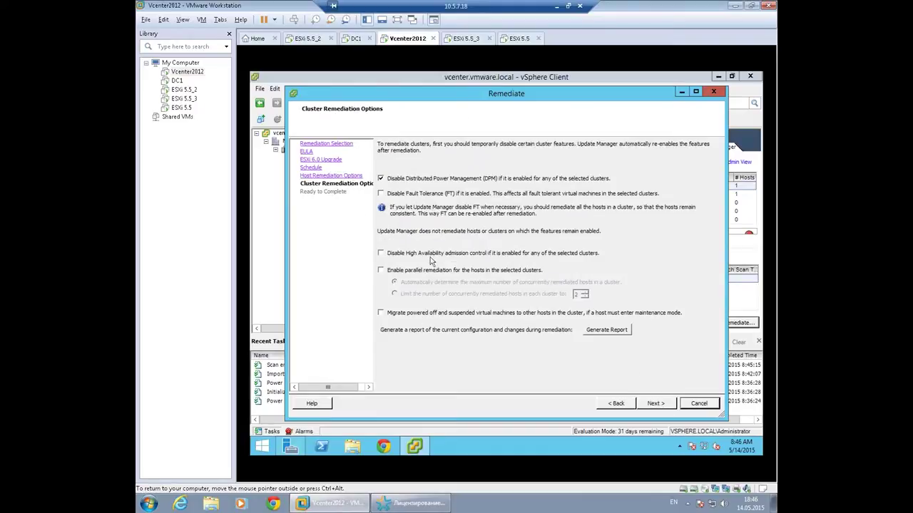
# Try the HA admission control option and reposition the remediation window to see the client.
pyautogui.click(396, 254)
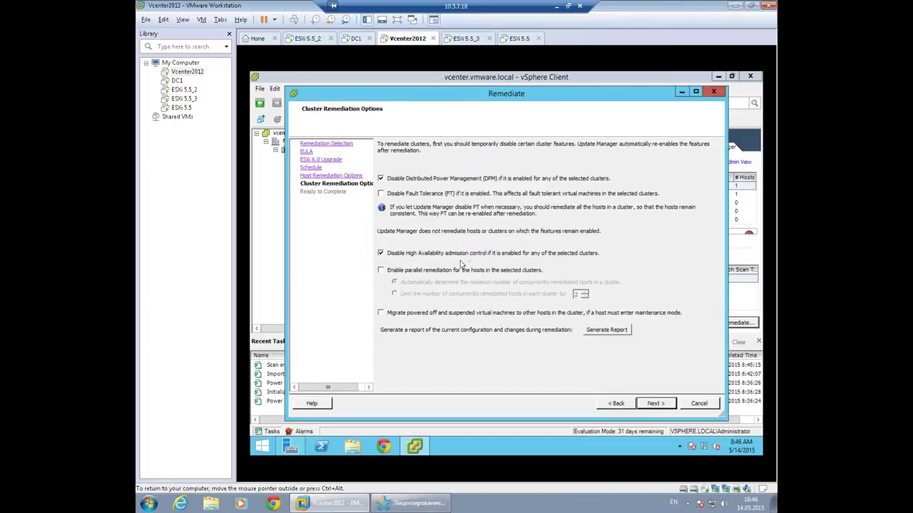
pyautogui.click(407, 255)
pyautogui.moveTo(343, 94); pyautogui.dragTo(450, 108)
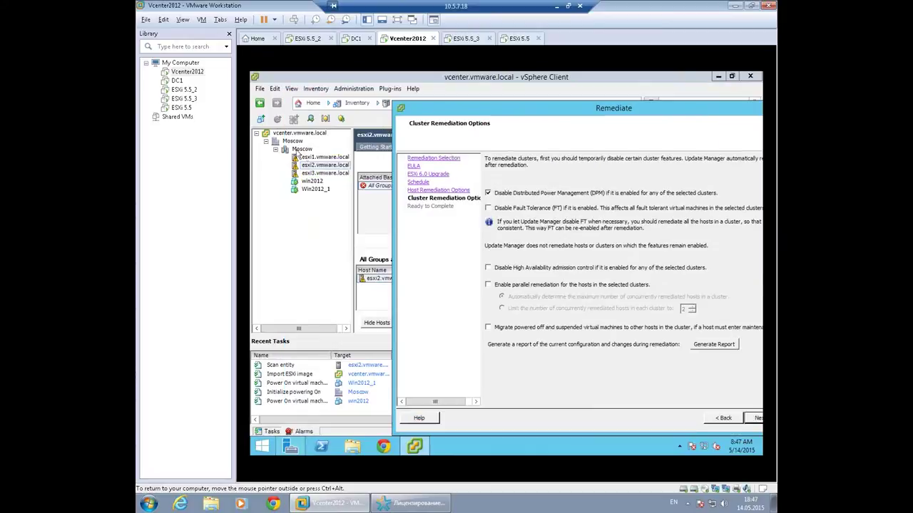
pyautogui.moveTo(669, 113); pyautogui.dragTo(573, 106)
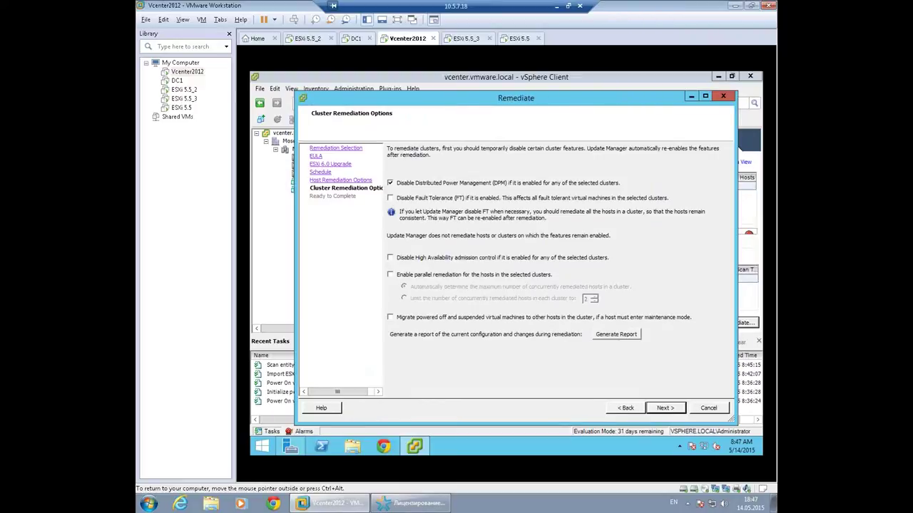
pyautogui.moveTo(492, 98); pyautogui.dragTo(598, 155)
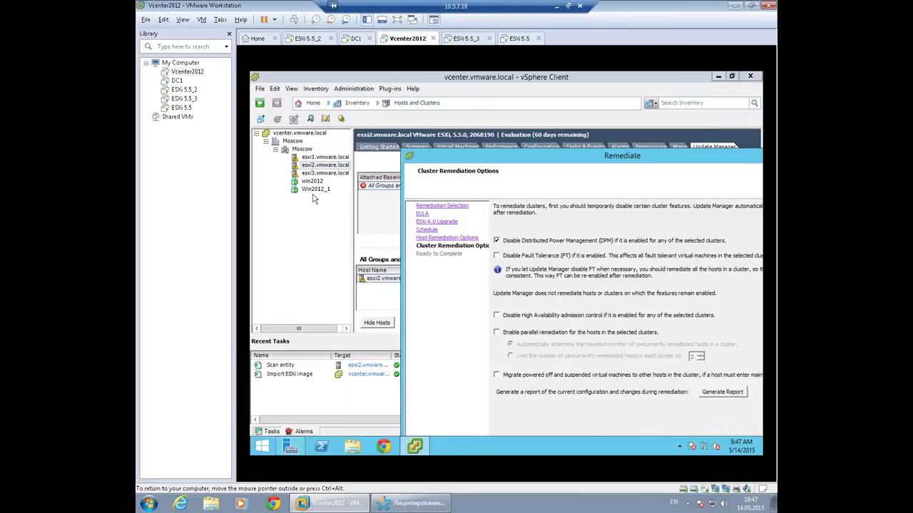
pyautogui.moveTo(535, 163); pyautogui.dragTo(454, 133)
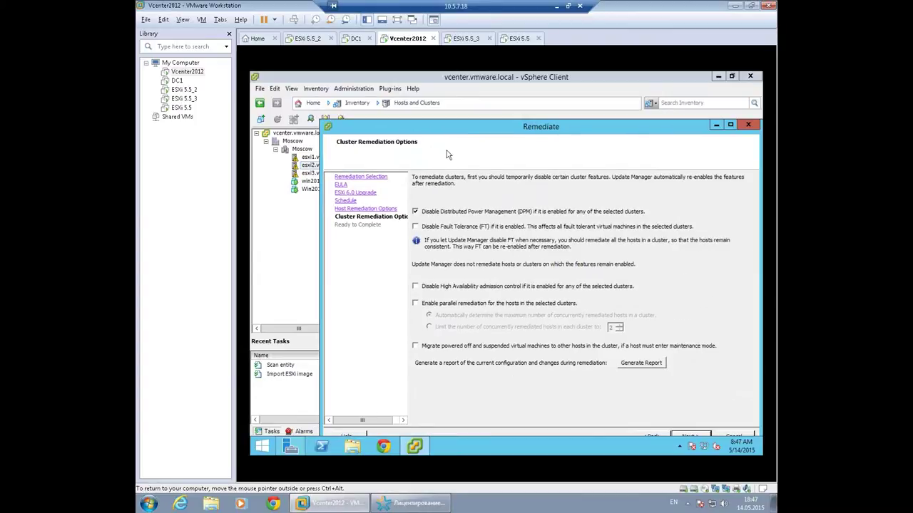
pyautogui.moveTo(469, 128); pyautogui.dragTo(467, 93)
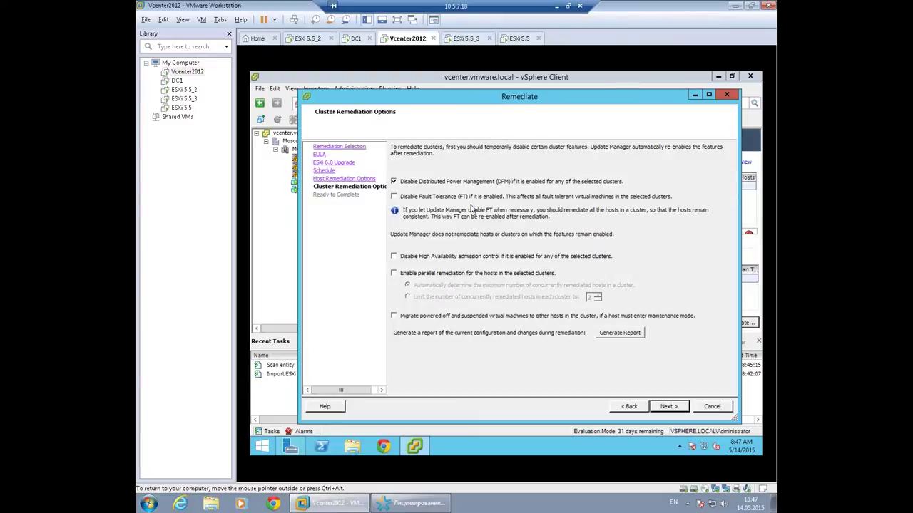
# Disable HA admission control during remediation and finish the wizard to start the ESXi 6.0 upgrade.
pyautogui.click(407, 261)
pyautogui.click(402, 259)
pyautogui.click(396, 258)
pyautogui.click(667, 407)
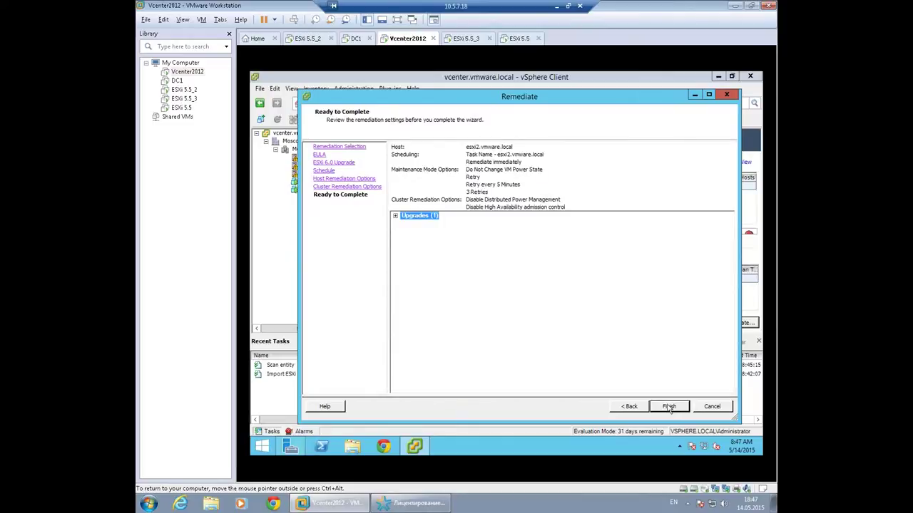
pyautogui.click(669, 407)
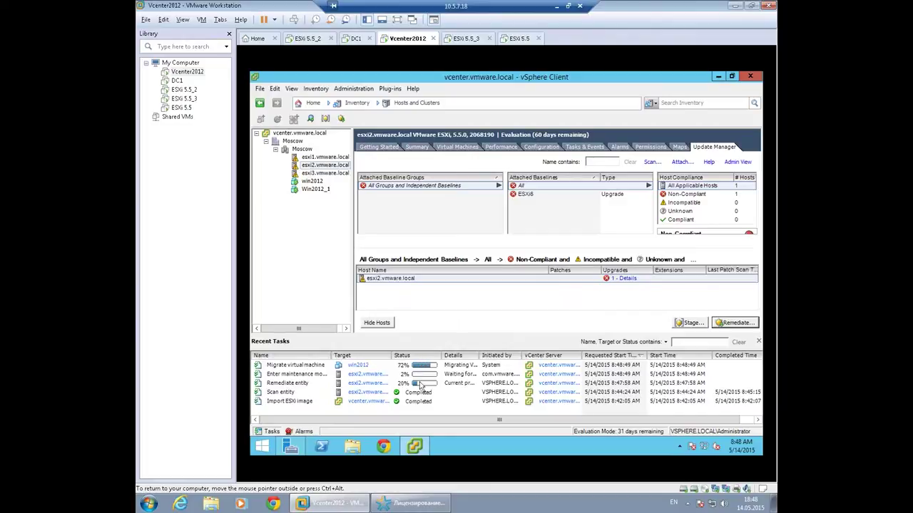
# Show win2012's summary, now running on esxi1, and open its console.
pyautogui.click(311, 181)
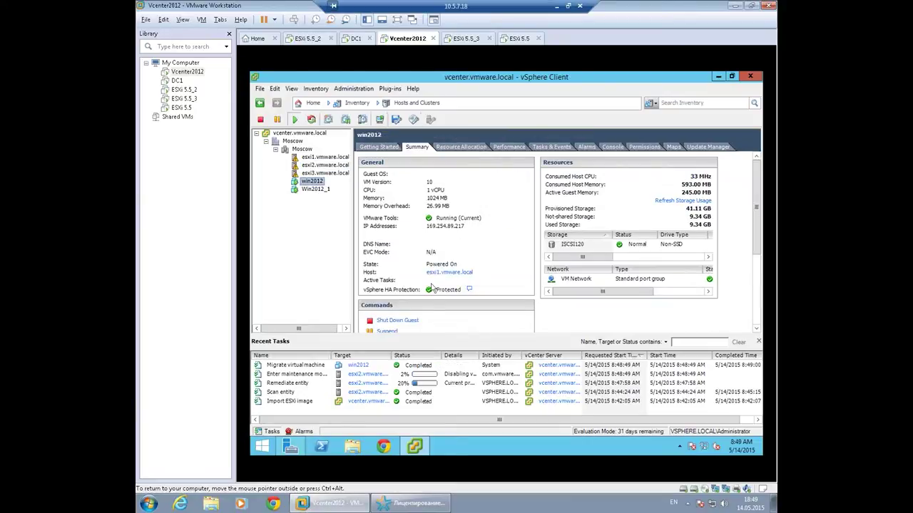
pyautogui.click(379, 120)
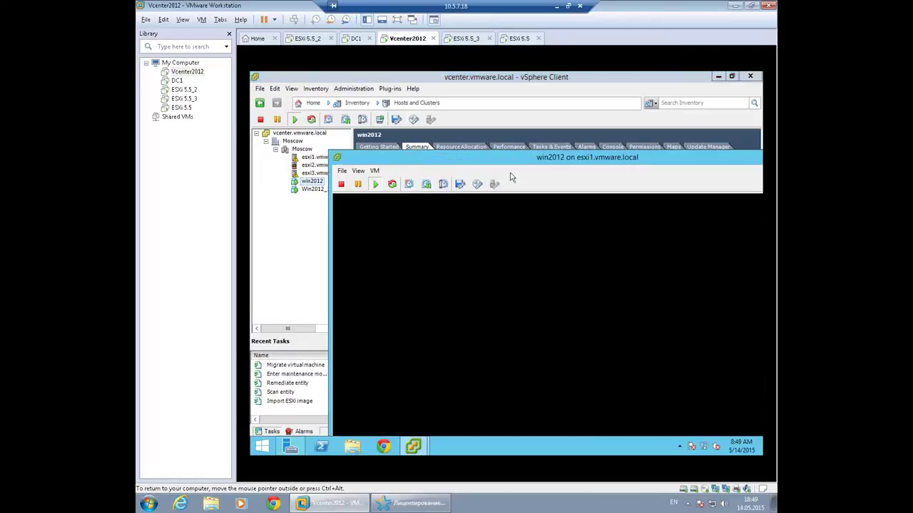
pyautogui.moveTo(513, 157); pyautogui.dragTo(453, 104)
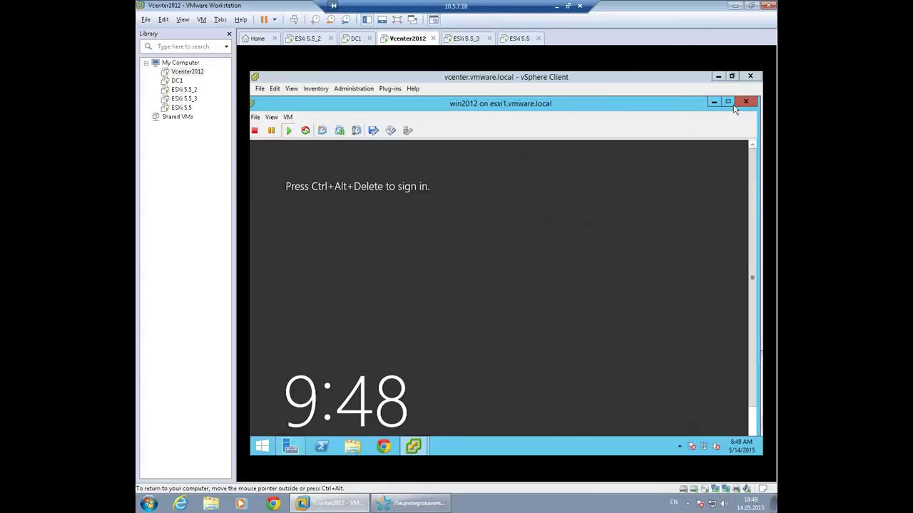
pyautogui.click(745, 102)
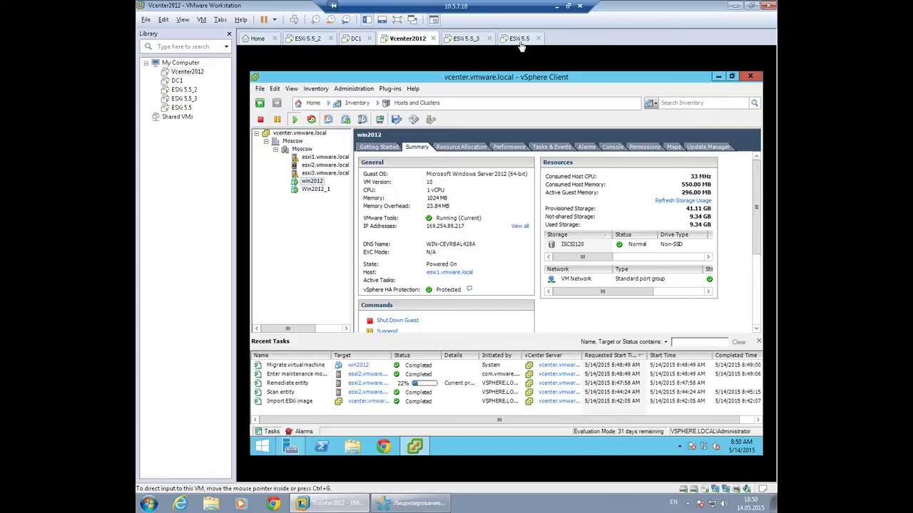
pyautogui.click(310, 43)
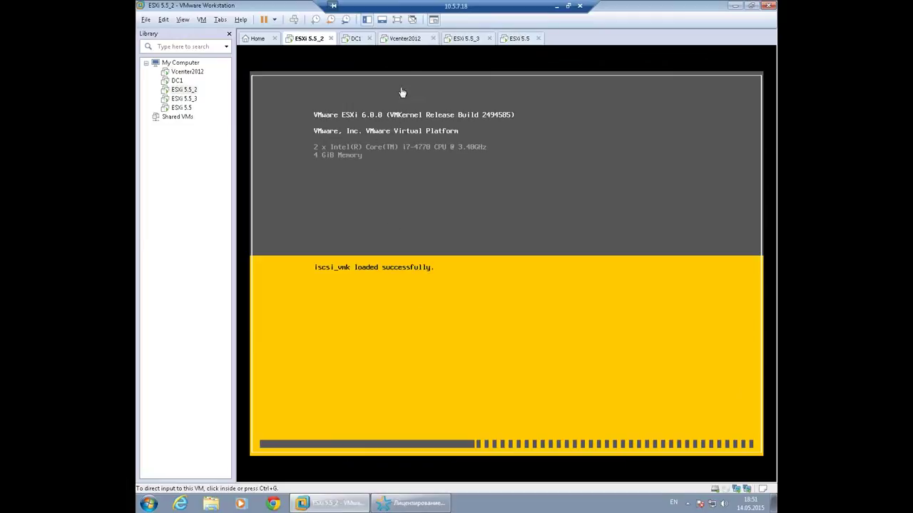
pyautogui.click(405, 39)
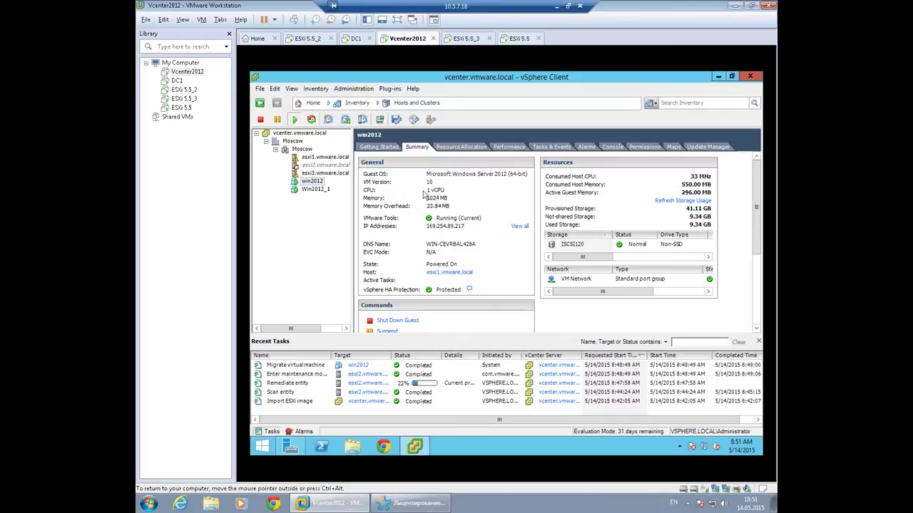
# Open the Moscow cluster's Edit Settings at the vSphere HA page.
pyautogui.rightClick(306, 150)
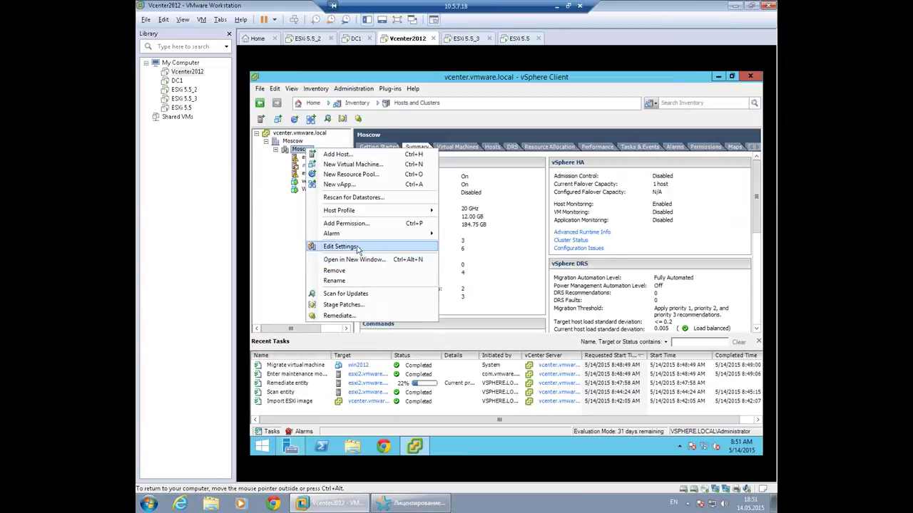
pyautogui.click(358, 248)
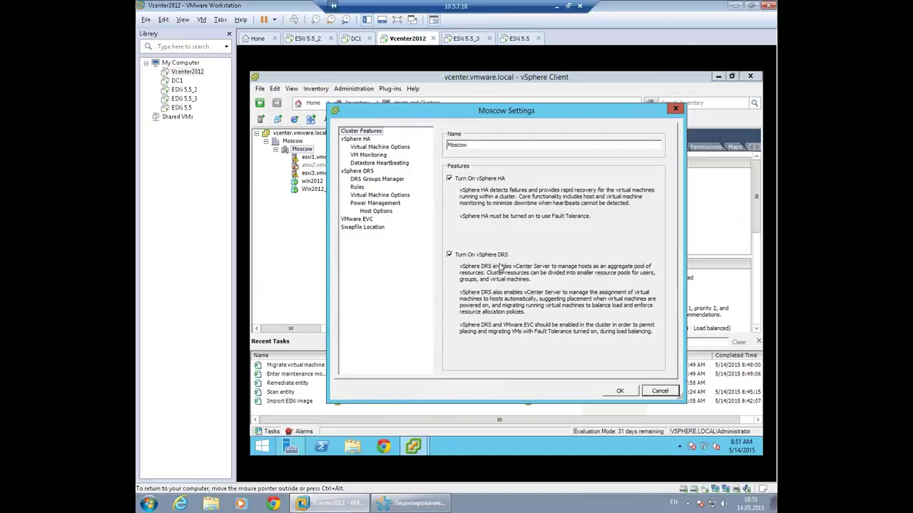
pyautogui.click(368, 140)
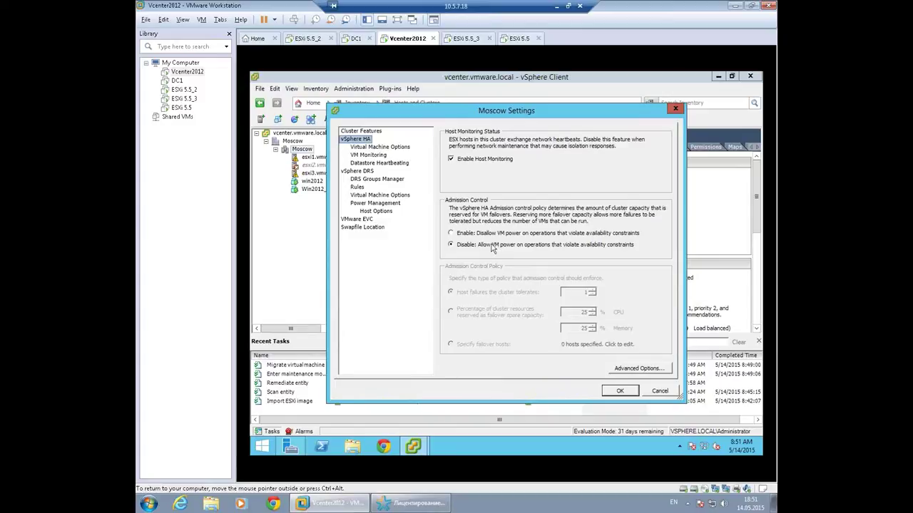
# Review HA VM options, VM Monitoring, DRS, DRS groups and rules, then cancel without changes.
pyautogui.click(365, 149)
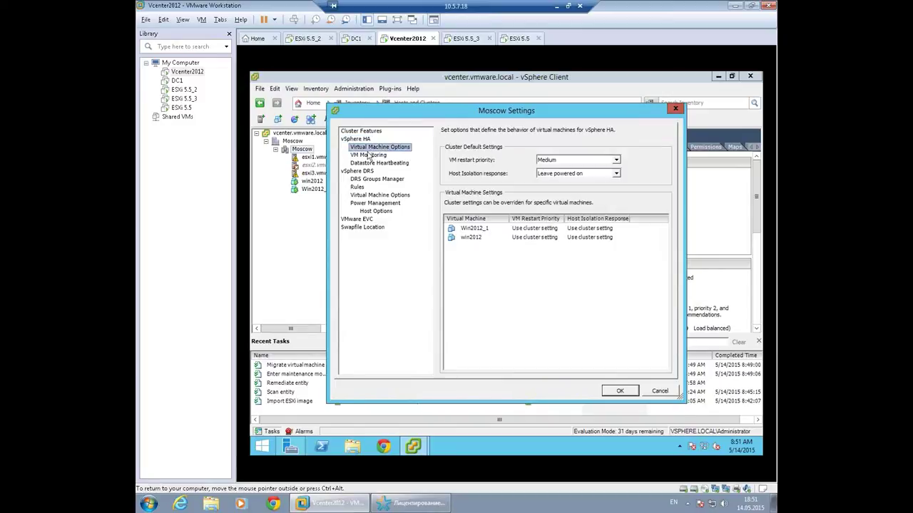
pyautogui.click(372, 155)
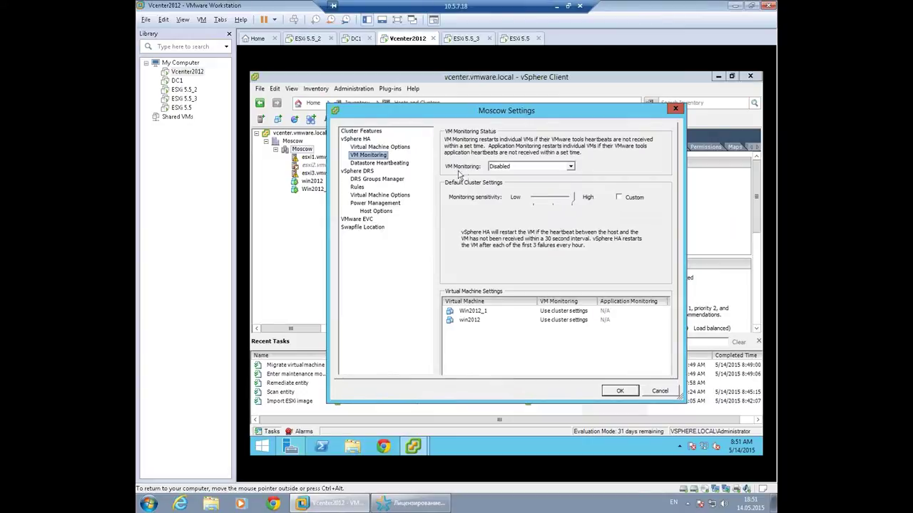
pyautogui.click(364, 173)
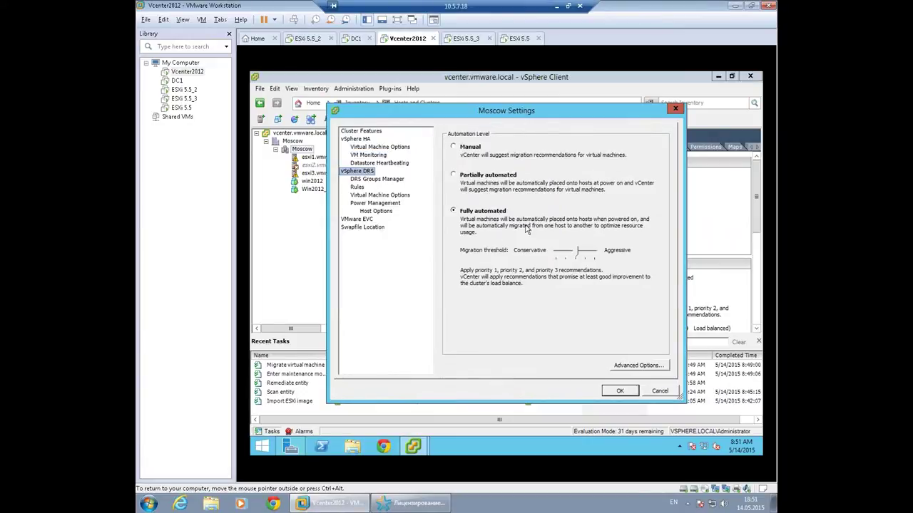
pyautogui.click(385, 180)
pyautogui.click(358, 187)
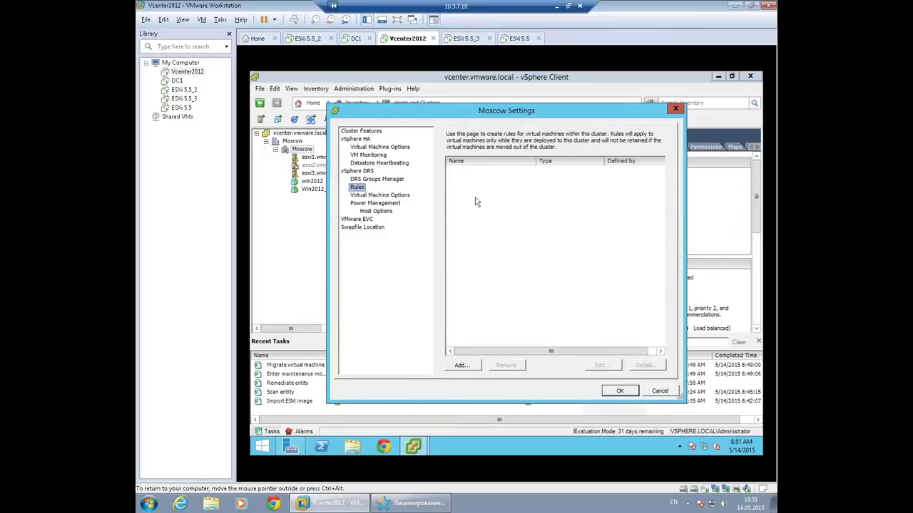
pyautogui.click(659, 392)
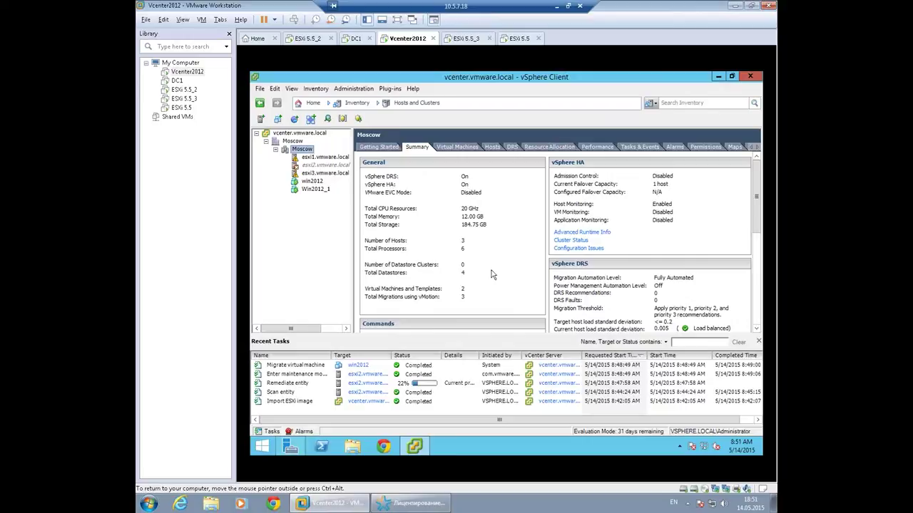
# Alternate between the ESXi 5.5_2 and Vcenter2012 machines to watch esxi2's ESXi 6.0 boot.
pyautogui.click(306, 40)
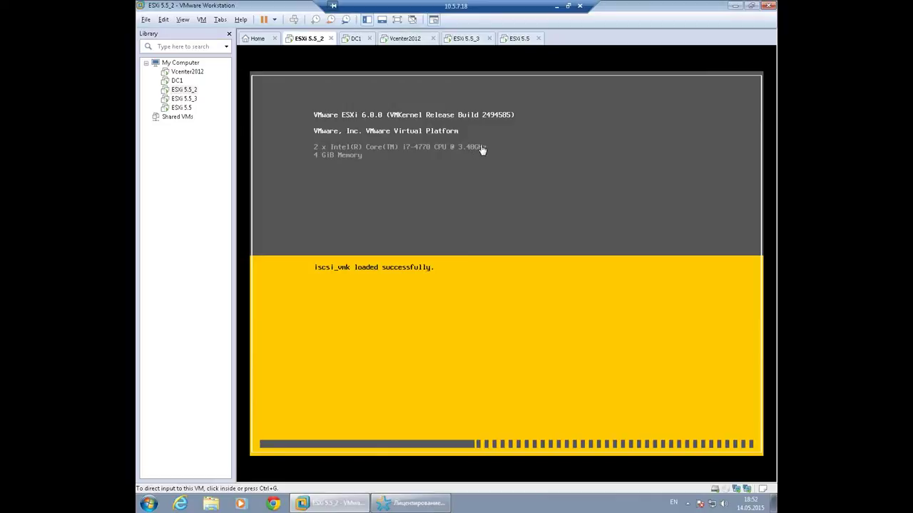
pyautogui.click(411, 40)
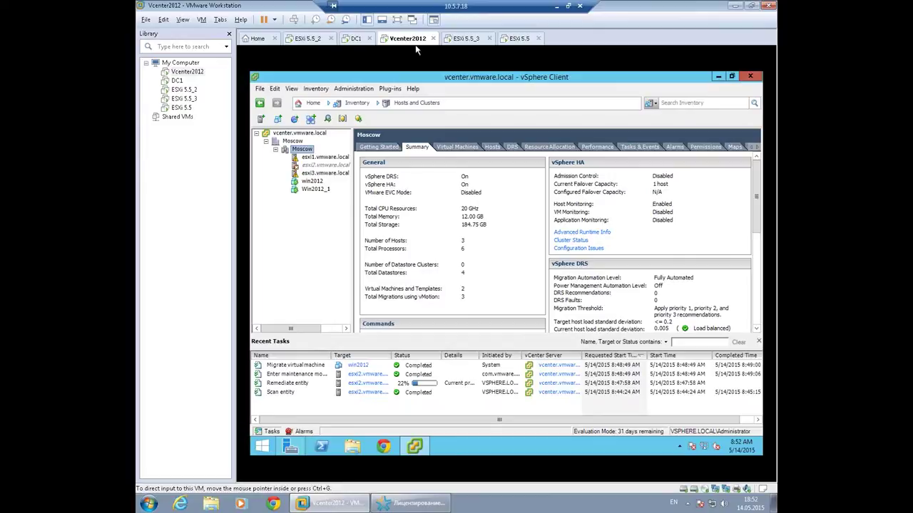
pyautogui.click(309, 38)
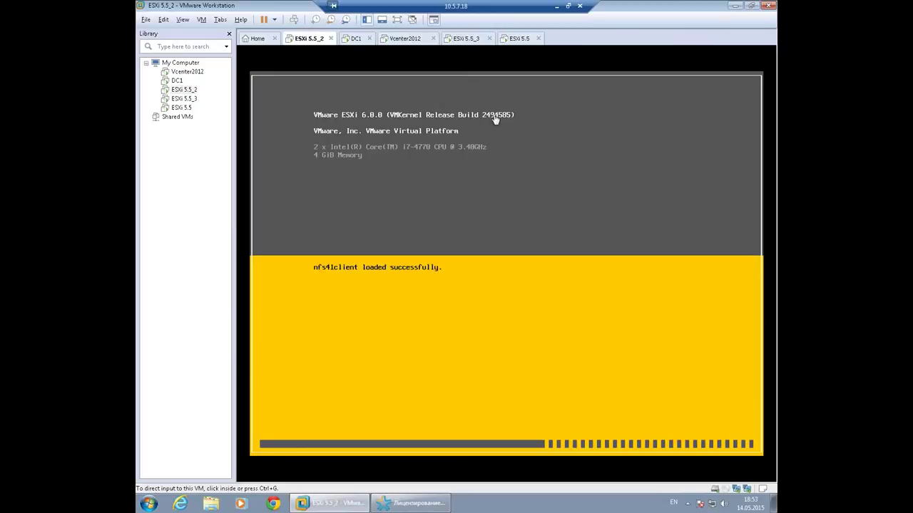
pyautogui.click(414, 43)
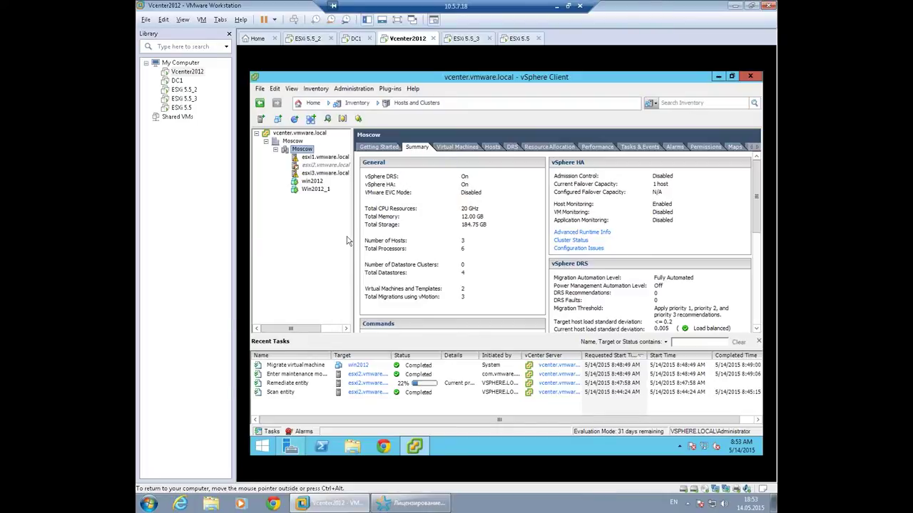
pyautogui.click(308, 39)
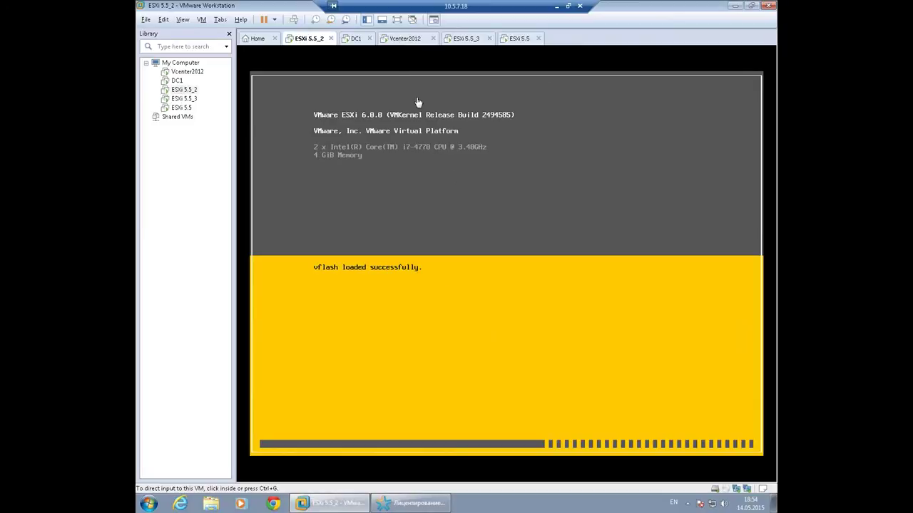
pyautogui.click(406, 38)
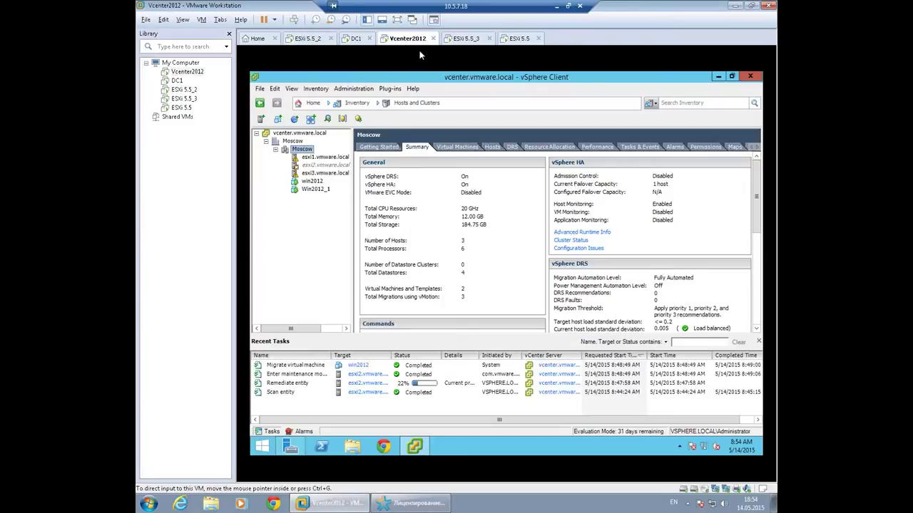
# Minimize vSphere Client, select the putty desktop shortcut, restore the client, and recheck esxi2's boot.
pyautogui.click(719, 76)
pyautogui.click(269, 300)
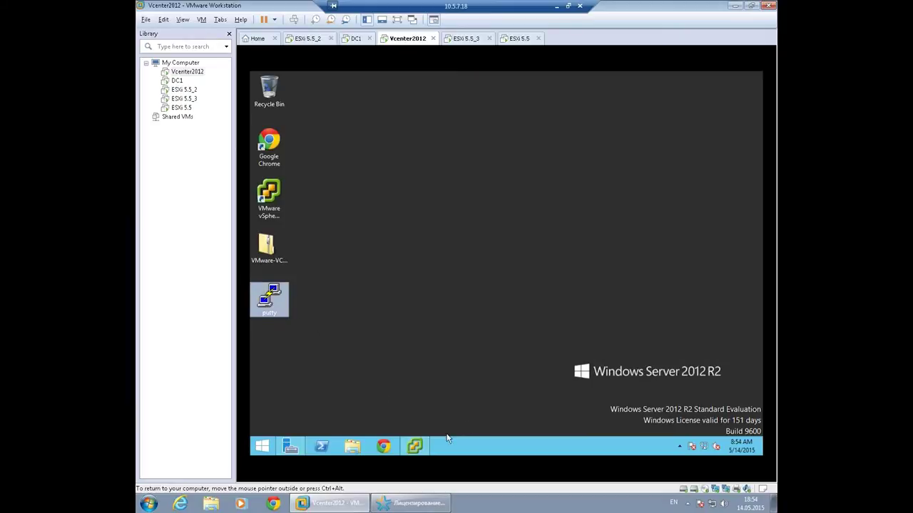
pyautogui.click(414, 450)
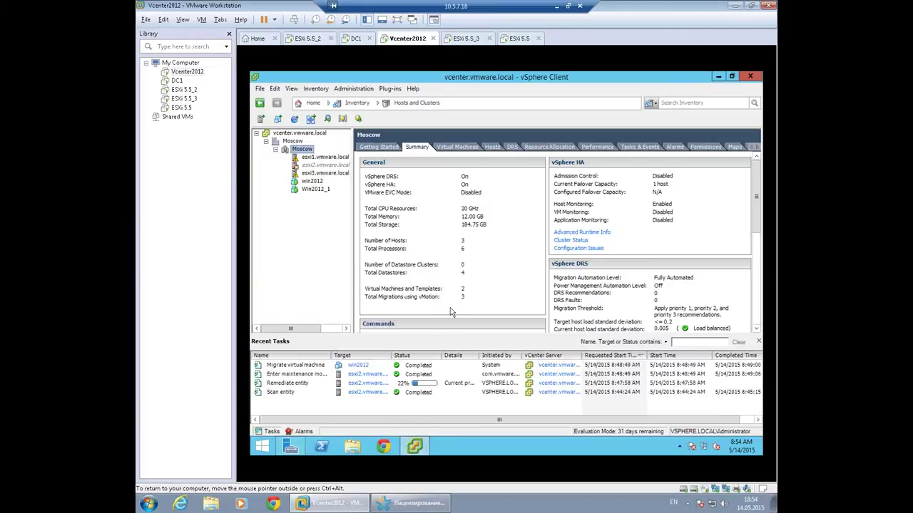
pyautogui.click(307, 39)
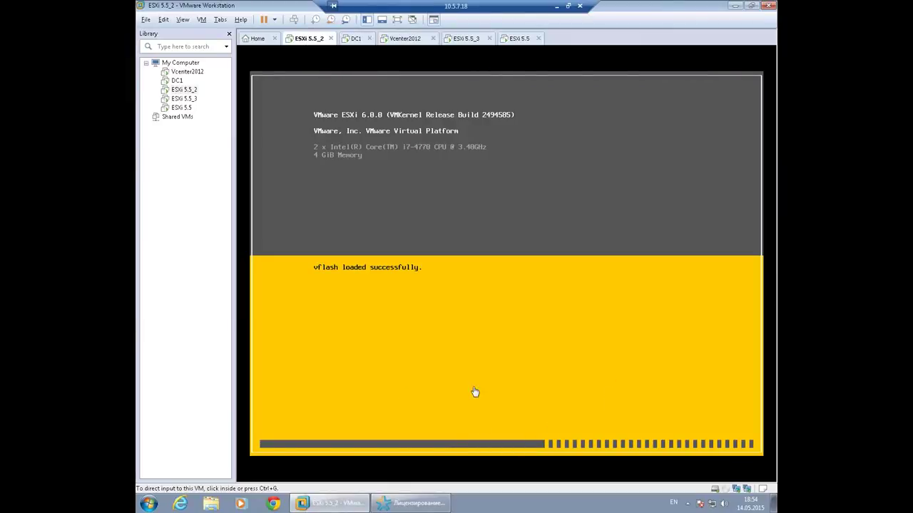
pyautogui.click(413, 40)
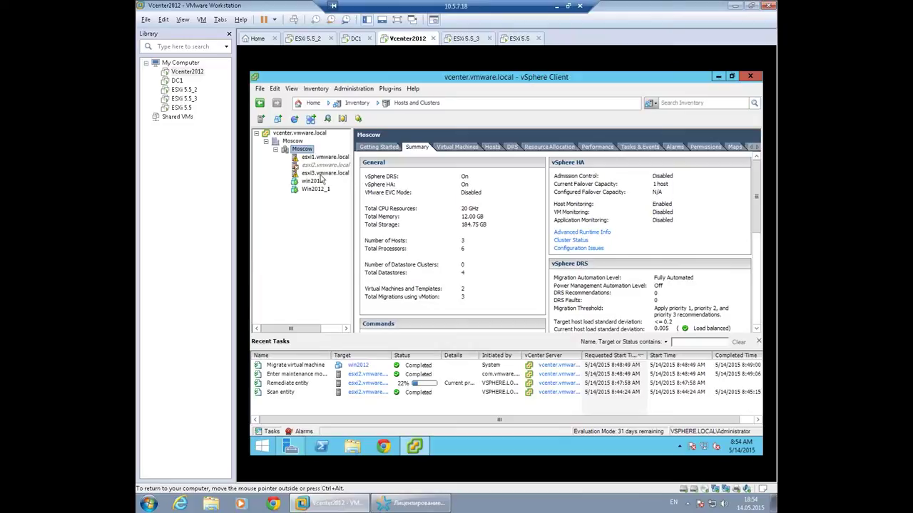
# Check the esxi1 and win2012 summaries, then show the ESXi 5.5 (esxi1) VM console.
pyautogui.click(324, 157)
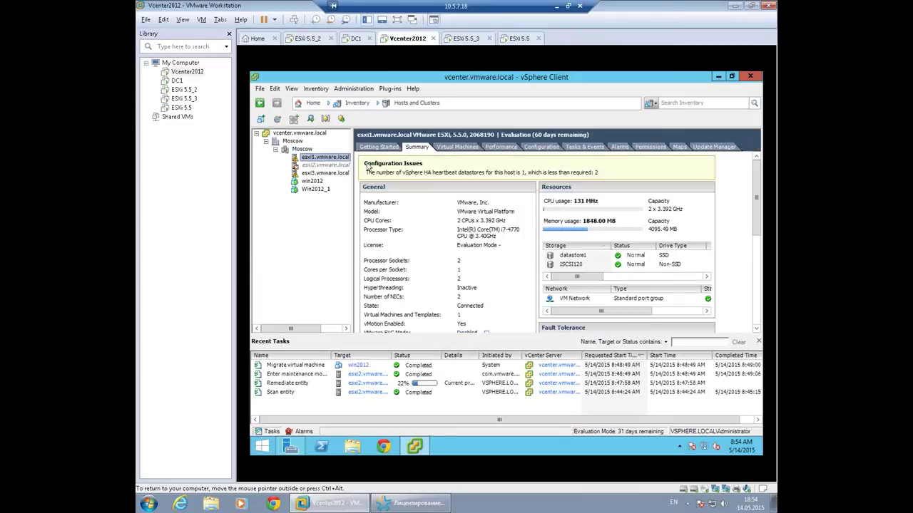
pyautogui.click(311, 182)
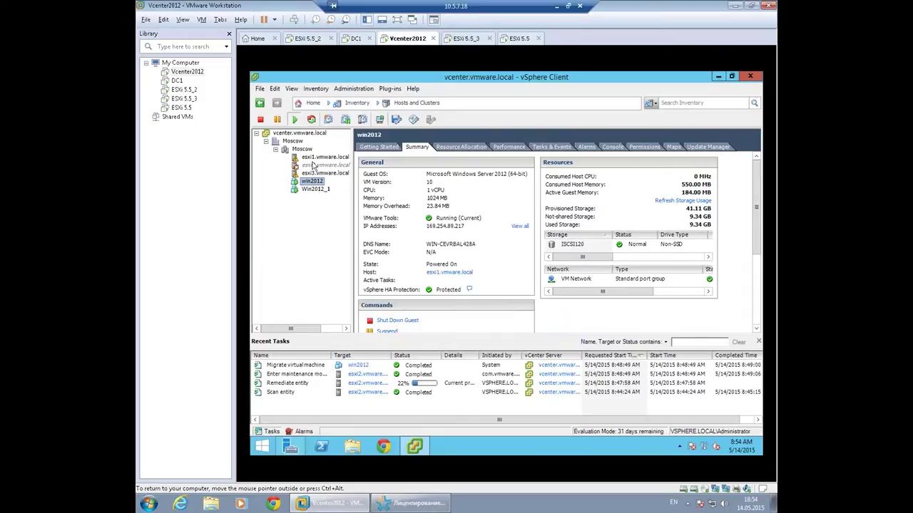
pyautogui.click(314, 157)
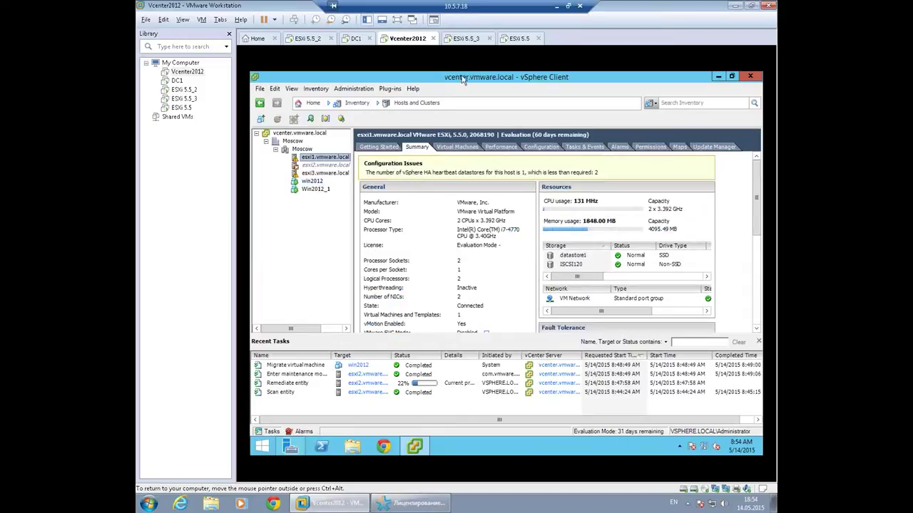
pyautogui.click(517, 38)
pyautogui.click(371, 152)
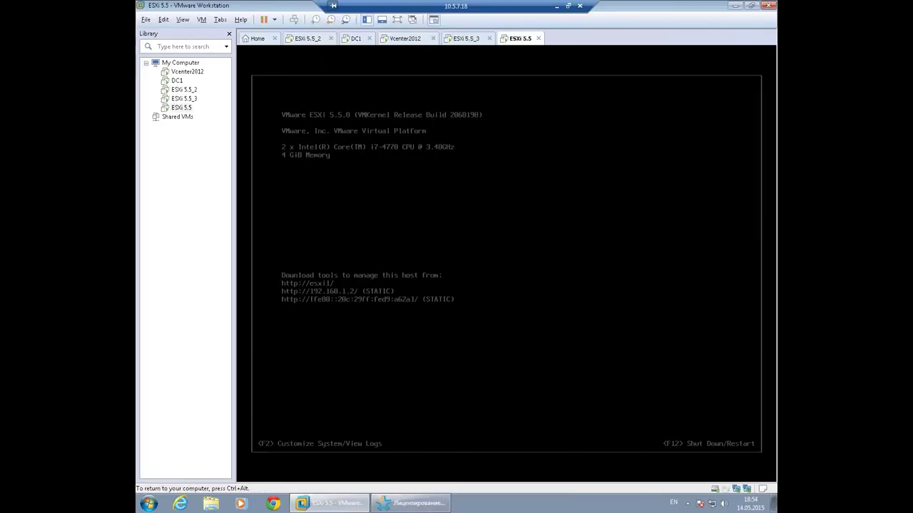
# Sign in to the esxi1 DCUI as root with the root password.
pyautogui.press('F2')
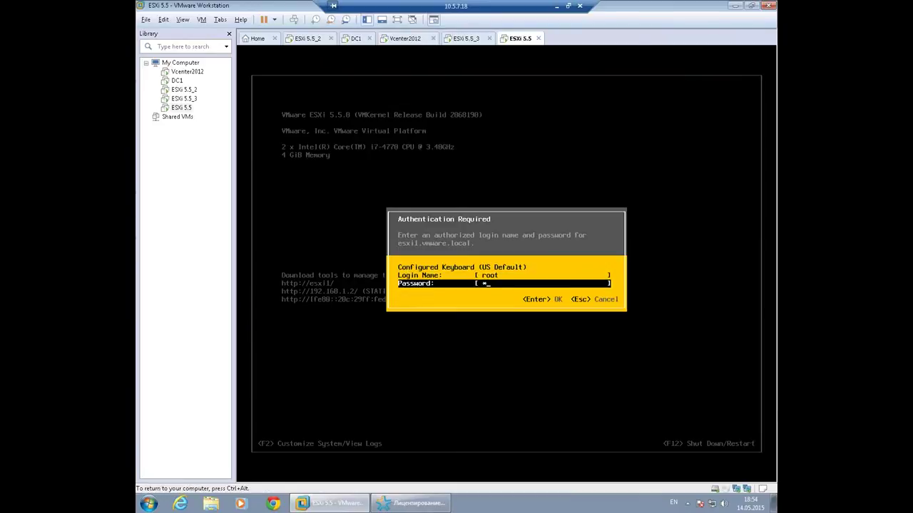
pyautogui.write('******')
pyautogui.press('Return')
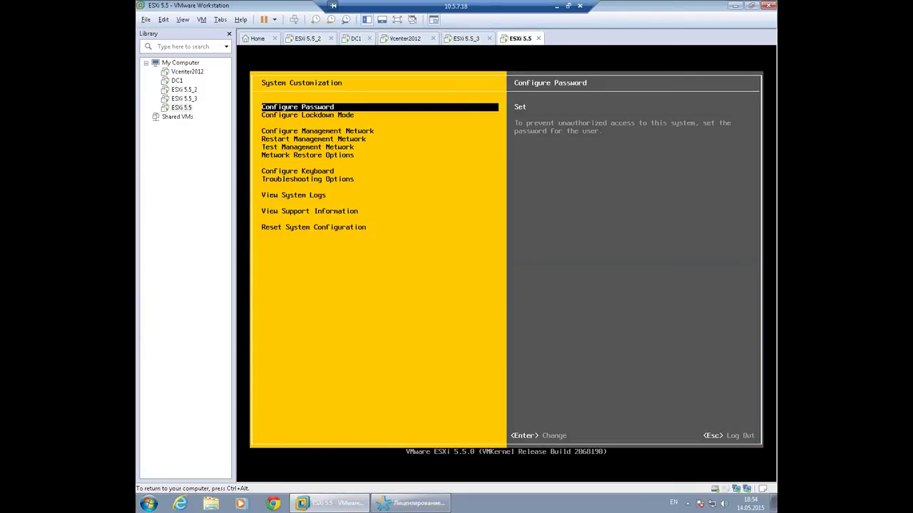
# Enable SSH under Troubleshooting Options and back out to the main screen.
pyautogui.press('Down')
pyautogui.press('Down')
pyautogui.press('Down')
pyautogui.press('Down')
pyautogui.press('Down')
pyautogui.press('Down')
pyautogui.press('Down')
pyautogui.press('Down')
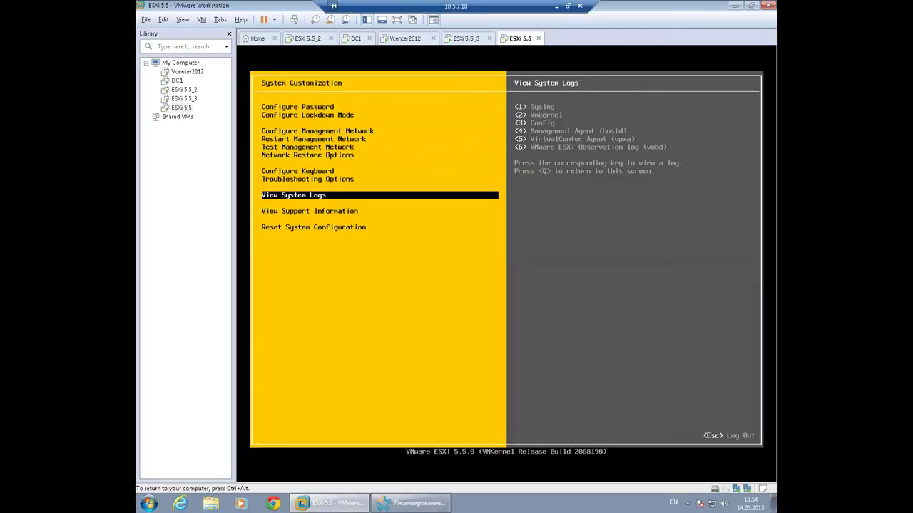
pyautogui.press('Up')
pyautogui.press('Return')
pyautogui.press('Down')
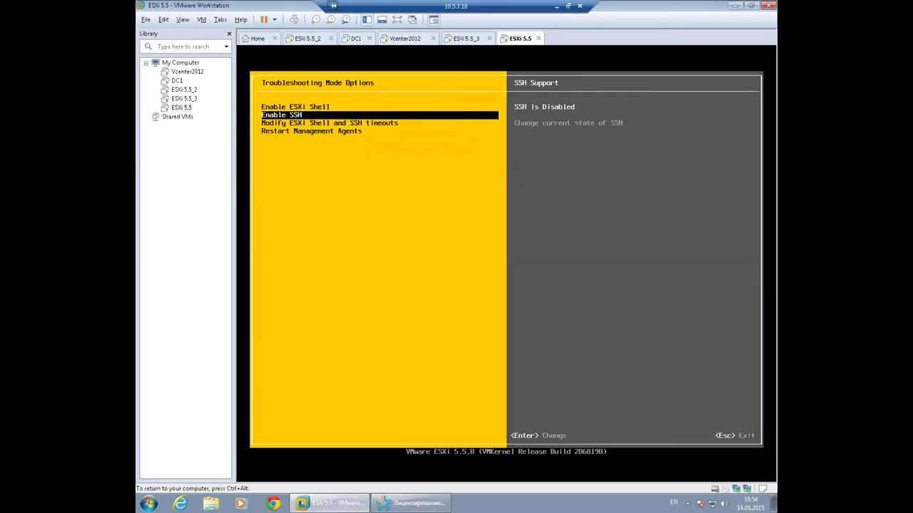
pyautogui.press('Return')
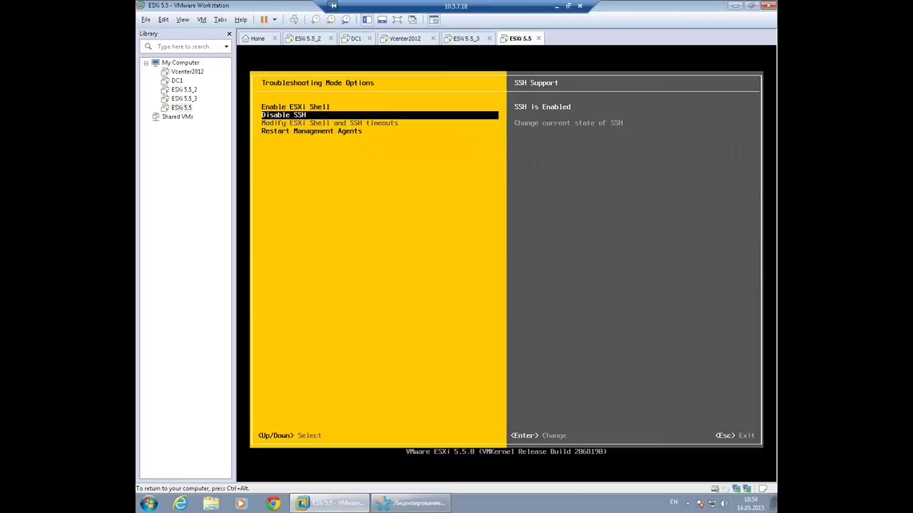
pyautogui.press('Escape')
pyautogui.press('Escape')
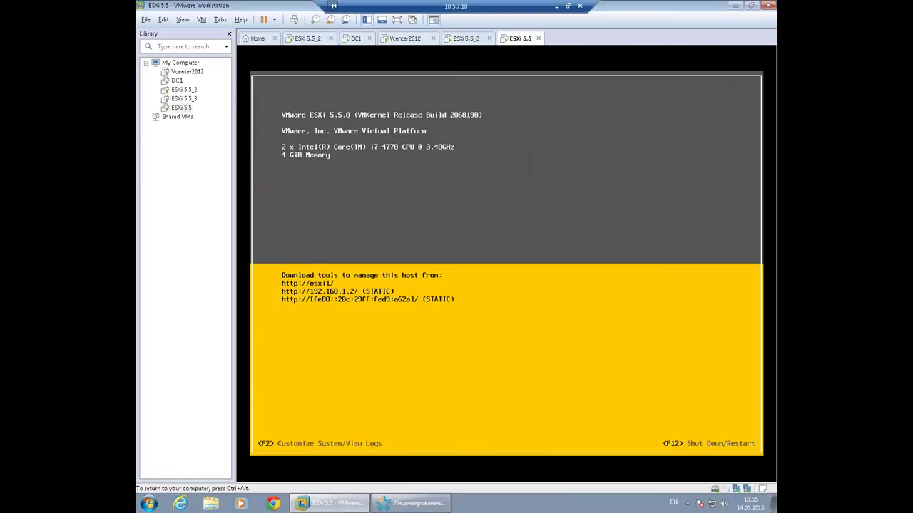
# Check the ESXi 5.5_2 upgrade progress, then show esxi1.vmware.local's Configuration tab in vSphere Client.
pyautogui.click(405, 37)
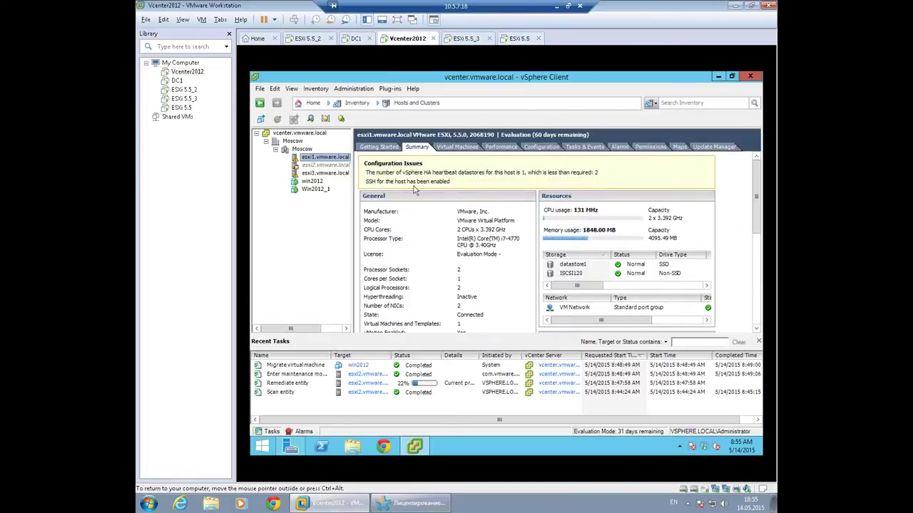
pyautogui.click(322, 173)
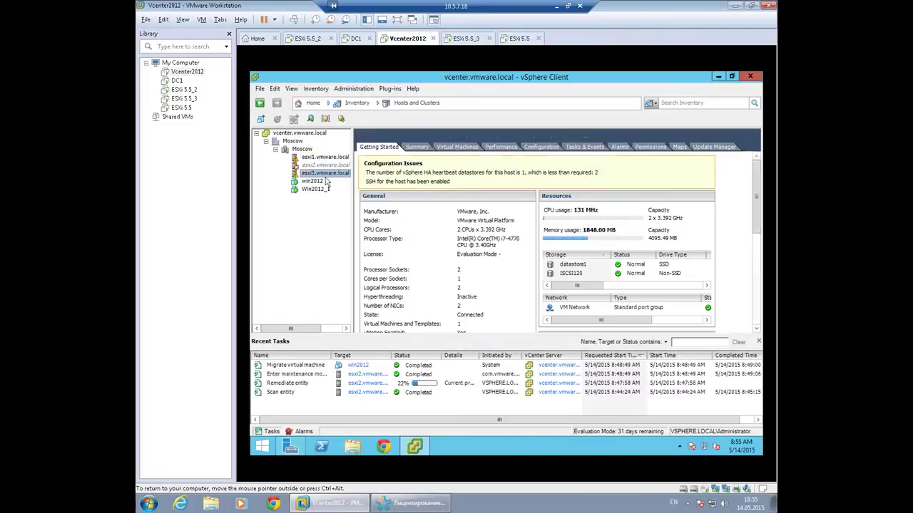
pyautogui.click(408, 149)
pyautogui.click(300, 157)
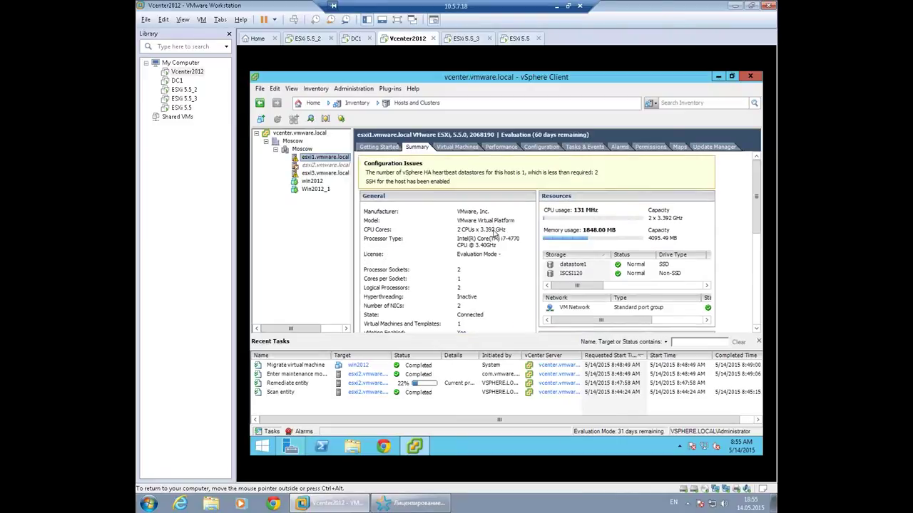
pyautogui.click(307, 40)
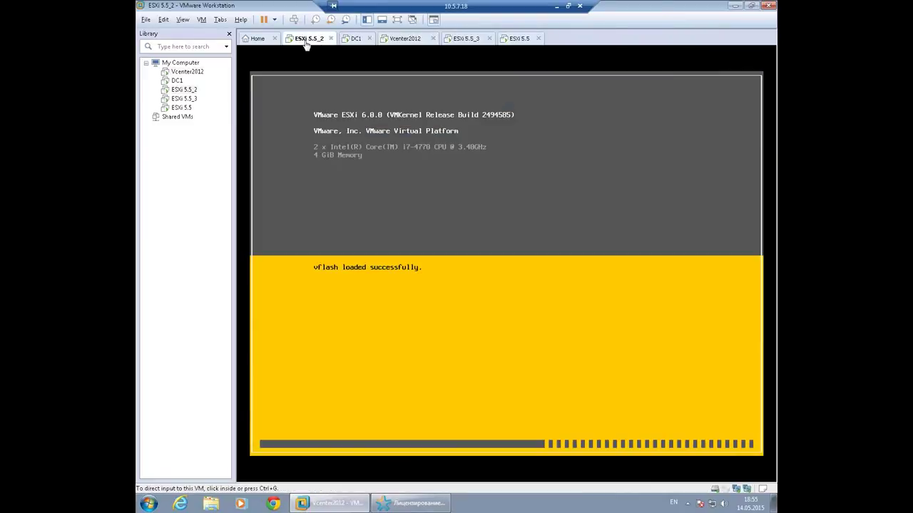
pyautogui.click(409, 42)
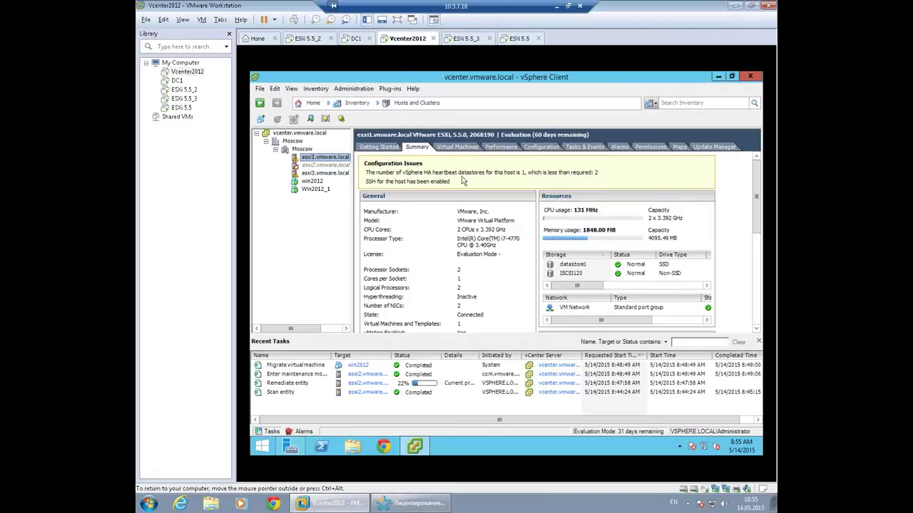
pyautogui.click(539, 148)
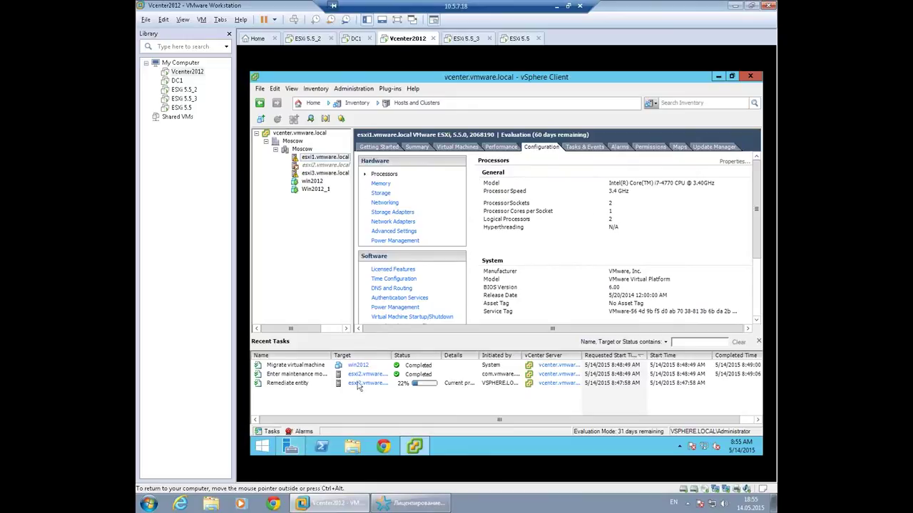
# Locate VMware-ESXi-6.0.0-2494585-depot.zip in C:\Esxi6, minimize File Explorer, and list esxi1's datastores.
pyautogui.click(352, 447)
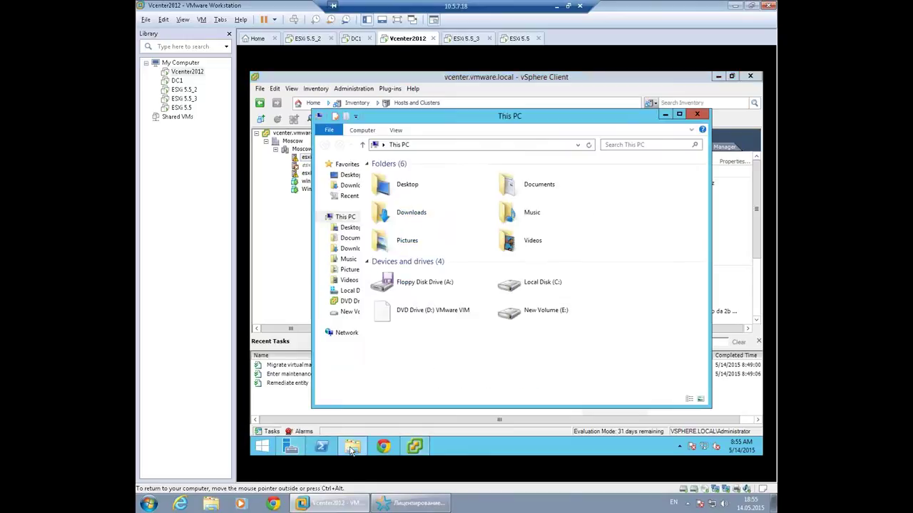
pyautogui.doubleClick(531, 280)
pyautogui.doubleClick(395, 178)
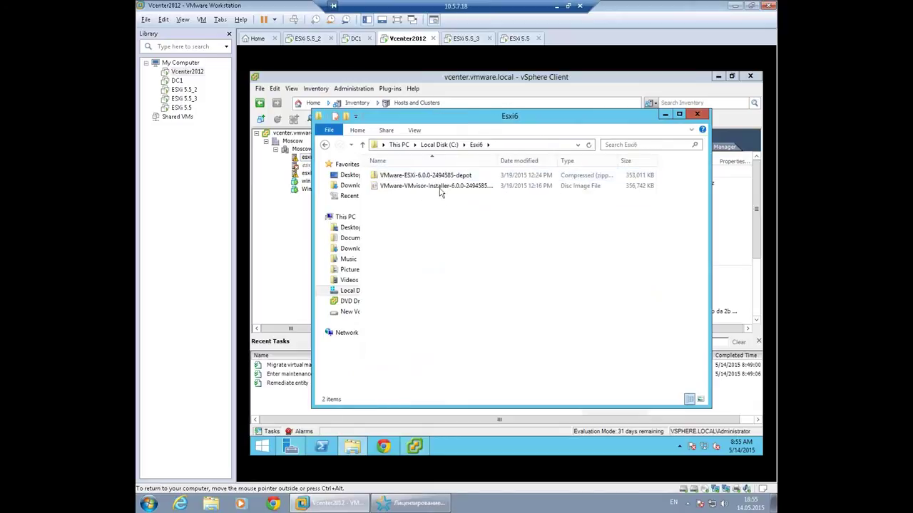
pyautogui.click(378, 178)
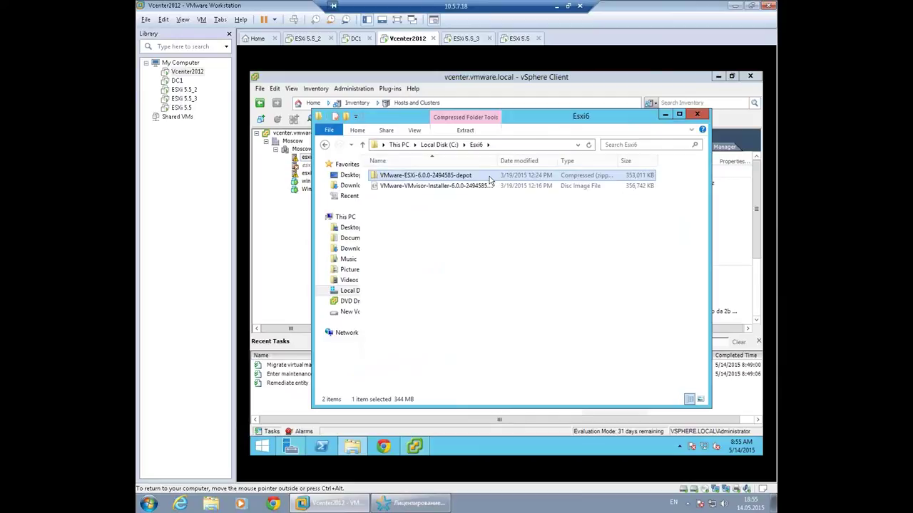
pyautogui.click(664, 117)
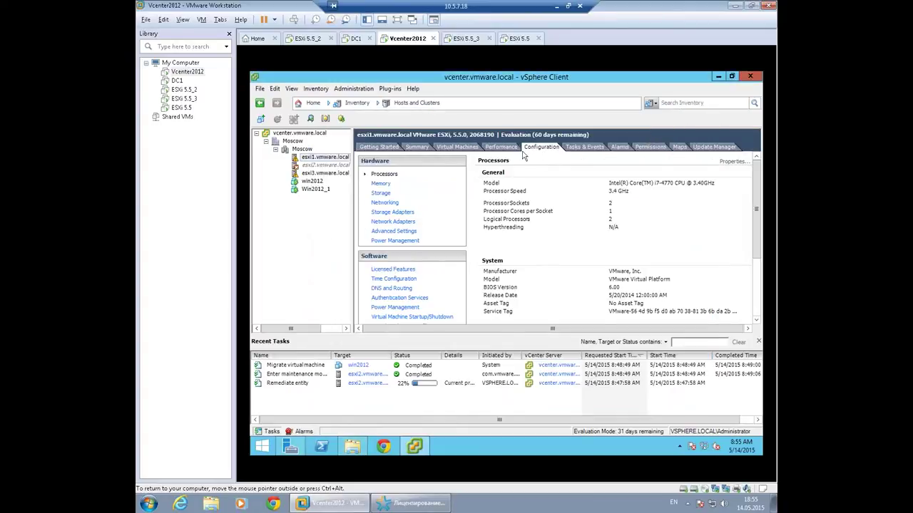
pyautogui.click(380, 197)
# Browse datastore1 and start a single-file upload.
pyautogui.click(516, 196)
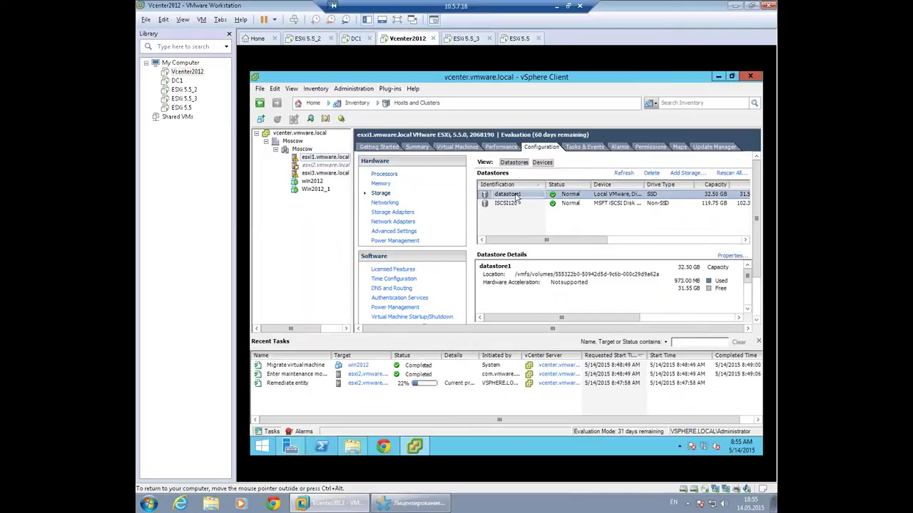
pyautogui.rightClick(517, 198)
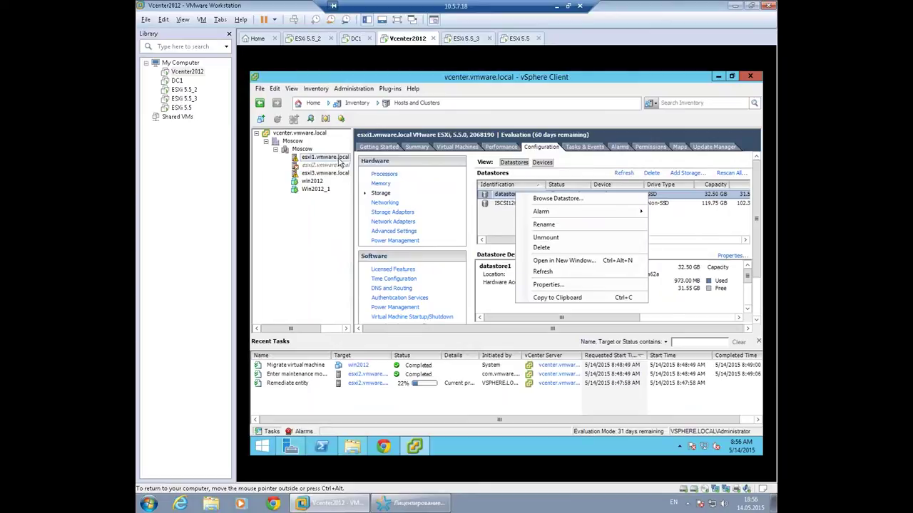
pyautogui.click(558, 199)
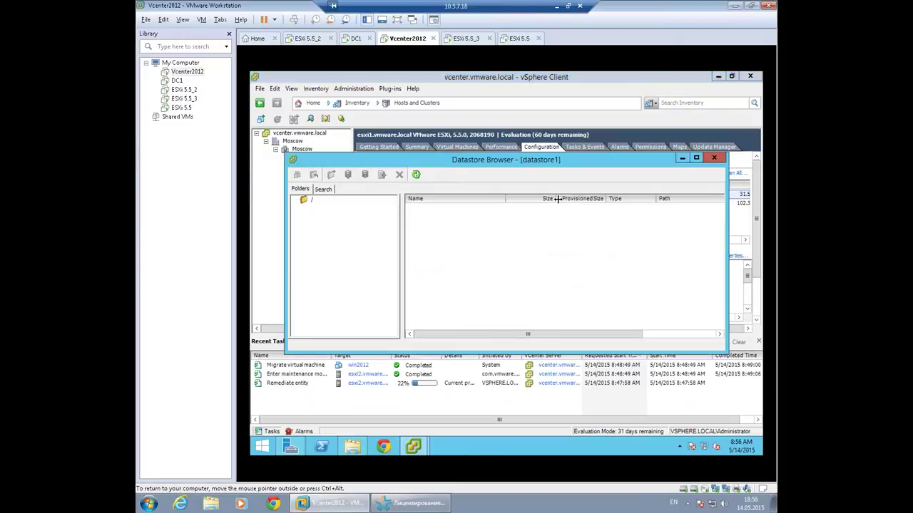
pyautogui.click(348, 176)
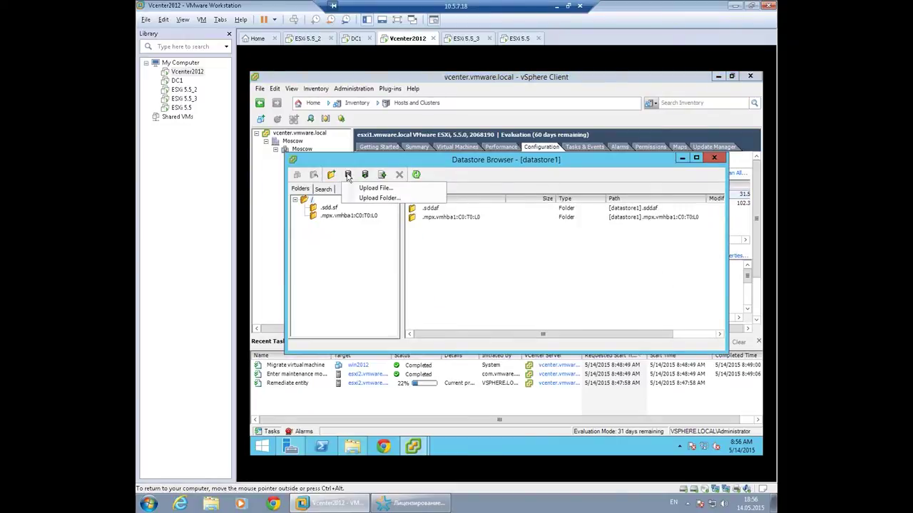
pyautogui.click(366, 189)
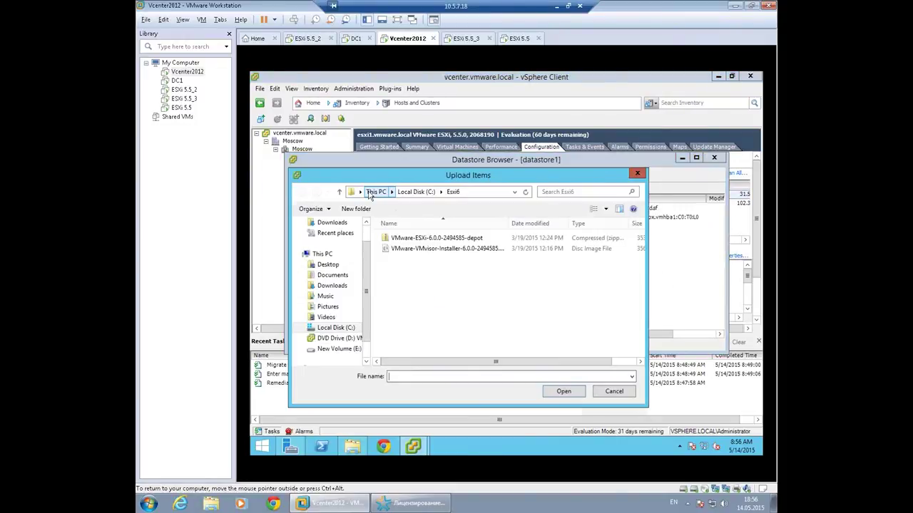
# Upload VMware-ESXi-6.0.0-2494585-depot.zip to datastore1, accept the warning, and close the browser.
pyautogui.click(424, 239)
pyautogui.moveTo(422, 178); pyautogui.dragTo(518, 235)
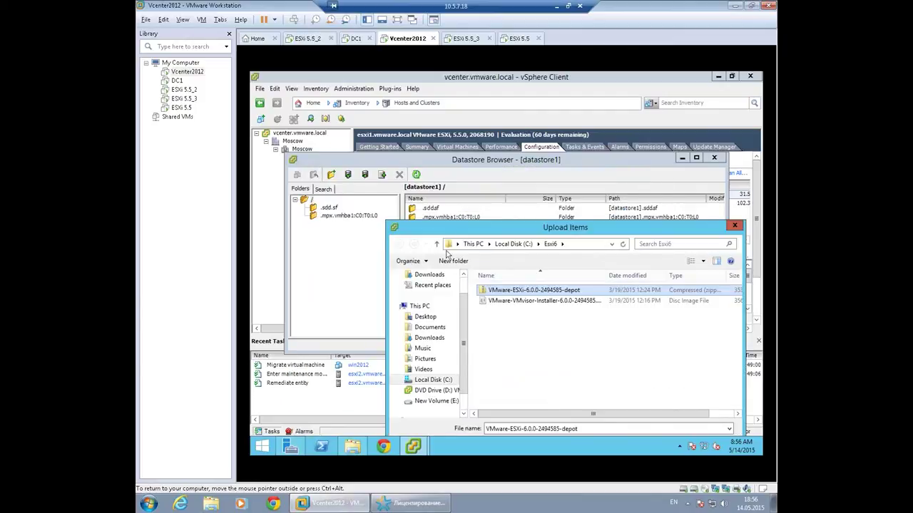
pyautogui.moveTo(472, 230); pyautogui.dragTo(425, 264)
pyautogui.moveTo(421, 199); pyautogui.dragTo(422, 201)
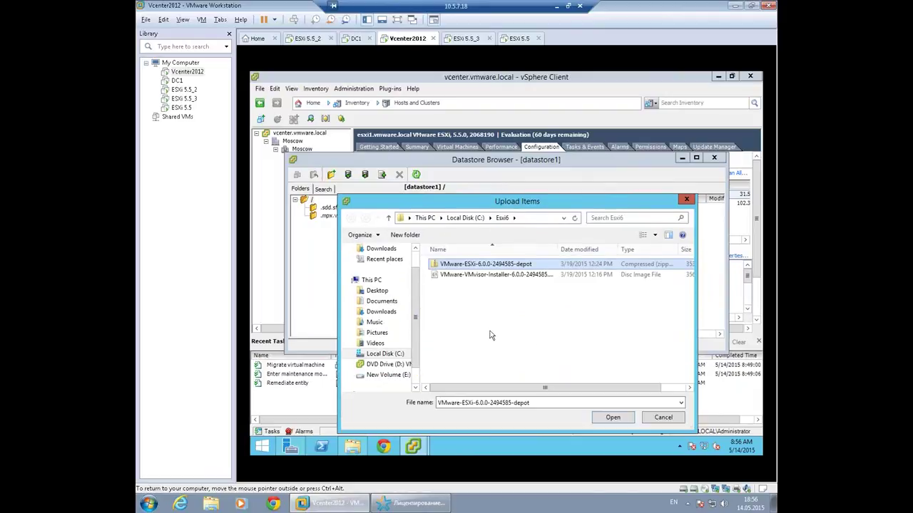
pyautogui.click(604, 419)
pyautogui.click(485, 284)
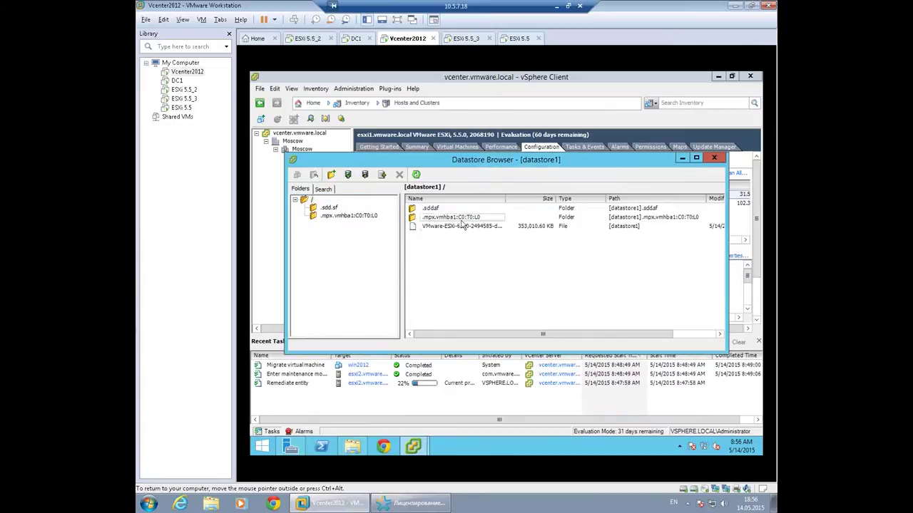
pyautogui.click(461, 225)
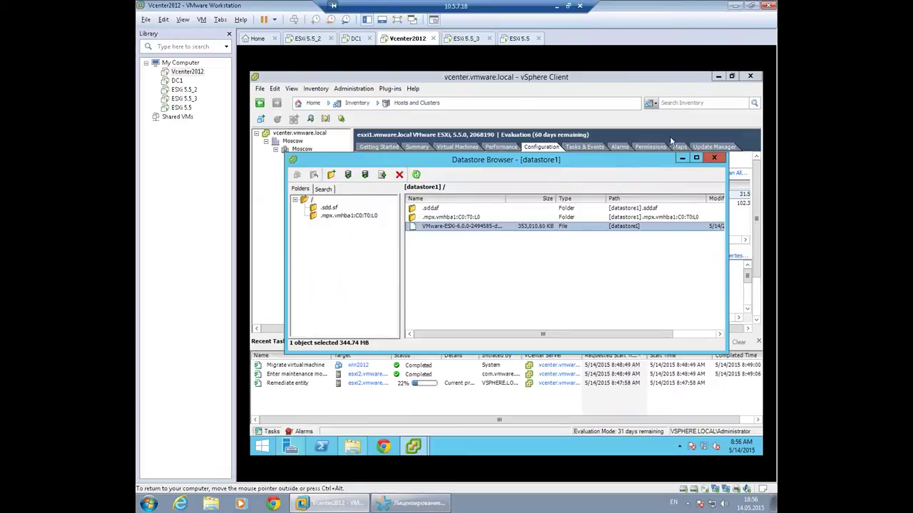
pyautogui.click(716, 164)
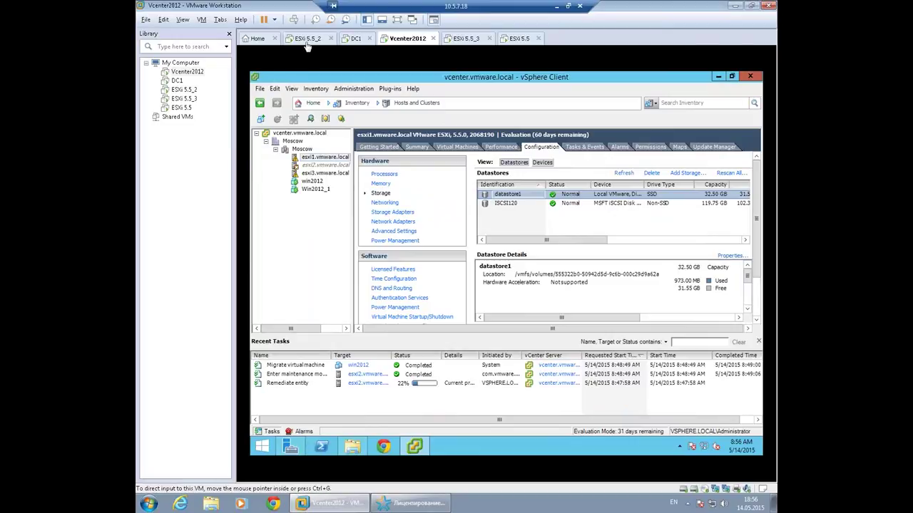
pyautogui.click(309, 39)
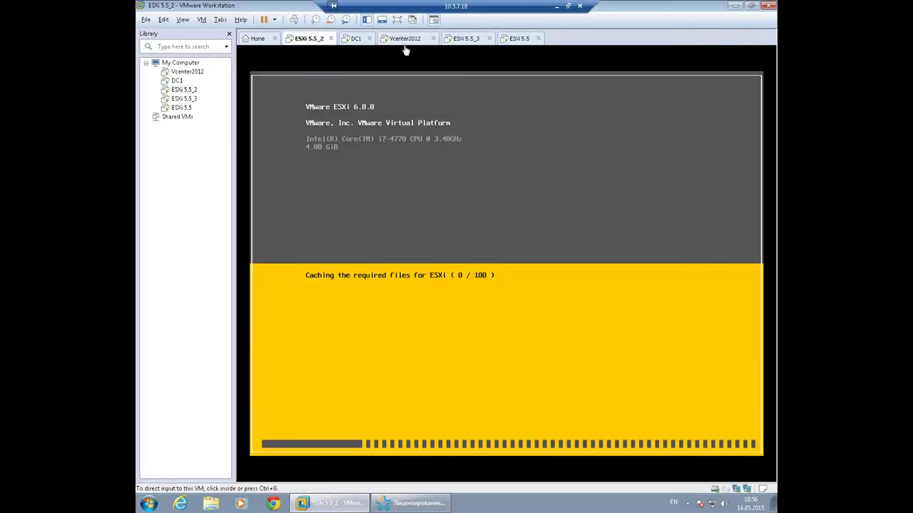
# Minimize the vSphere Client in the Vcenter2012 VM and launch PuTTY from the desktop.
pyautogui.click(406, 40)
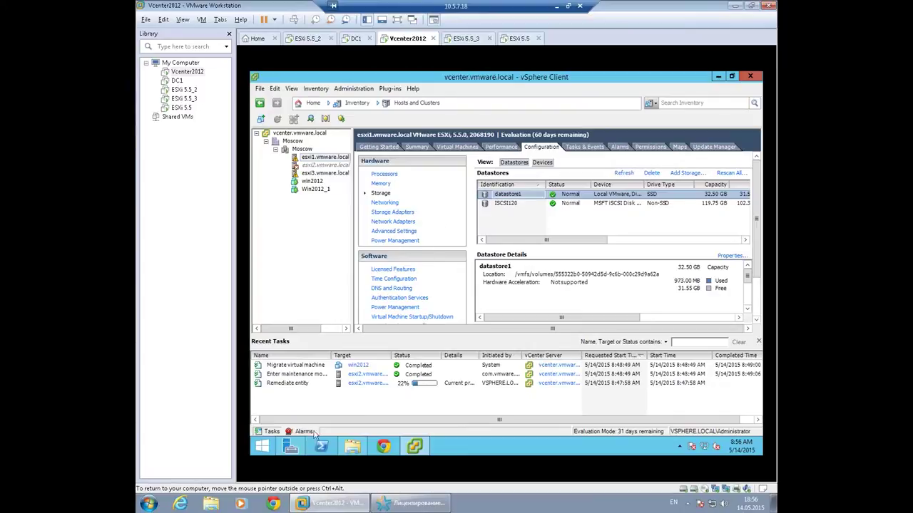
pyautogui.click(717, 77)
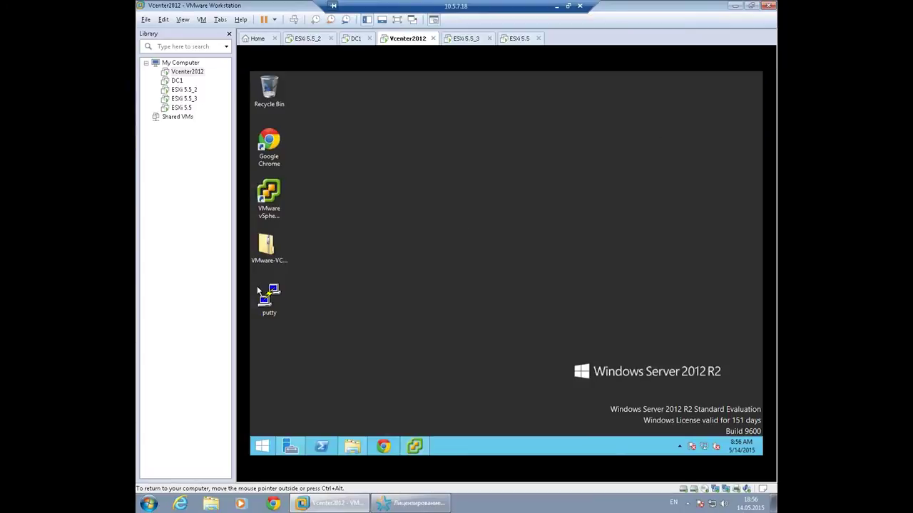
pyautogui.doubleClick(267, 294)
# Open a PuTTY SSH session to esxi1, accept its host key, and log in as root.
pyautogui.click(537, 271)
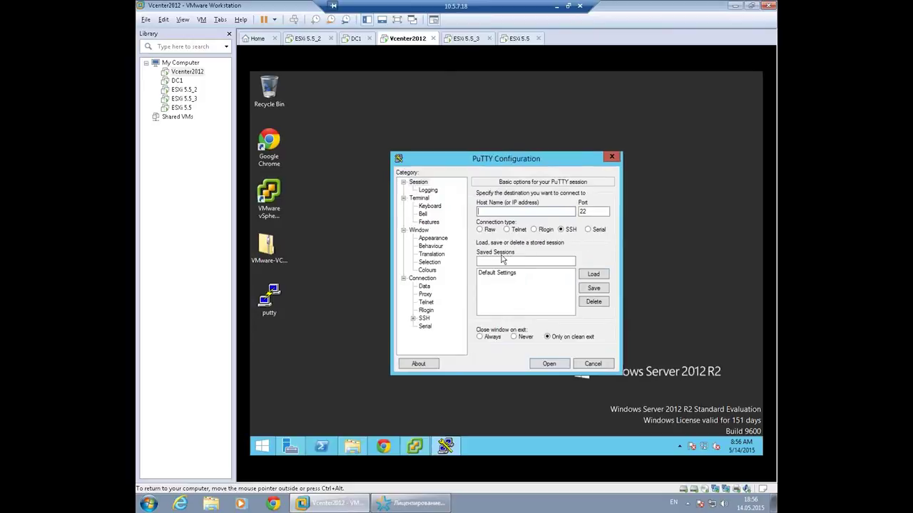
pyautogui.click(498, 216)
pyautogui.write('esxi1')
pyautogui.press('Return')
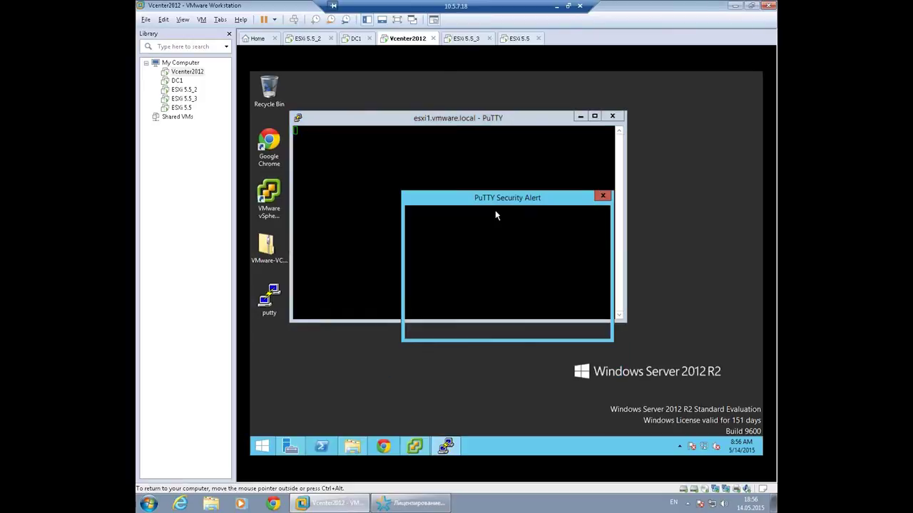
pyautogui.click(479, 326)
pyautogui.write('r')
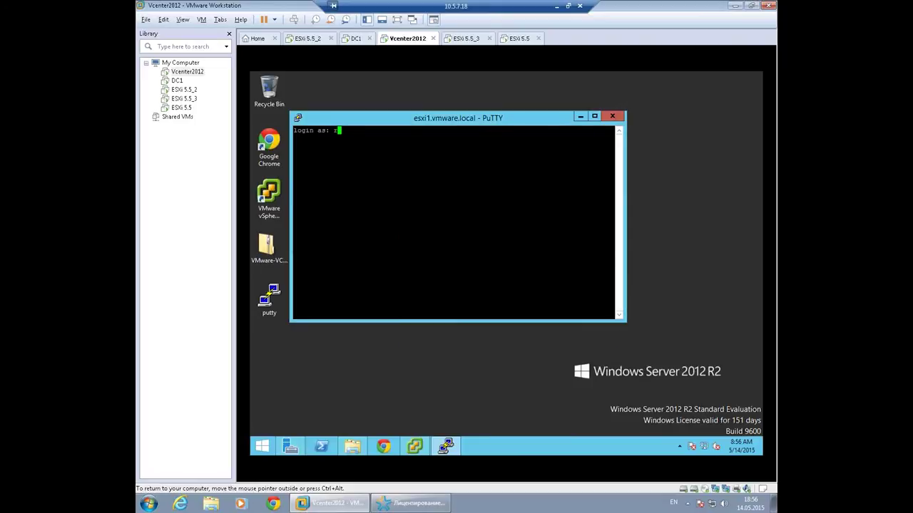
pyautogui.write('oot')
pyautogui.press('Return')
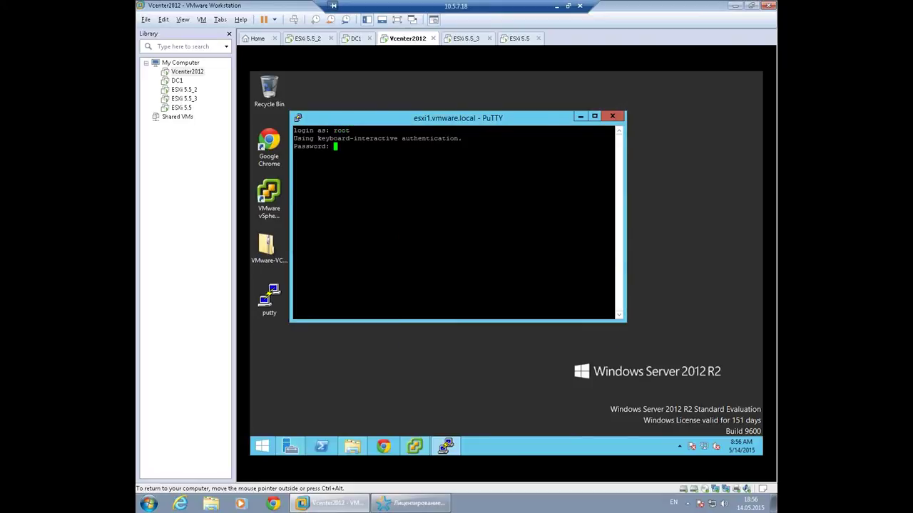
pyautogui.press('Return')
# Maximize the terminal and run 'esxcli software', then 'esxcli software vib'.
pyautogui.doubleClick(489, 120)
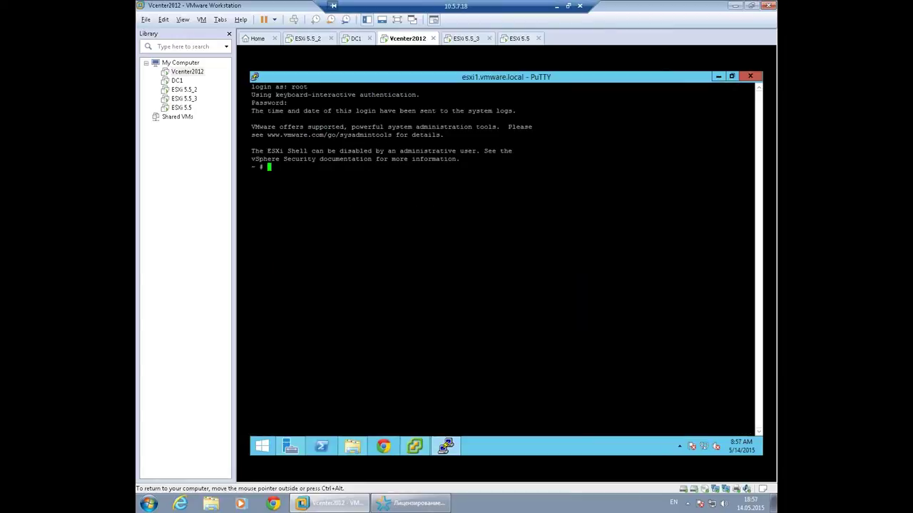
pyautogui.write('esxcli')
pyautogui.write('software')
pyautogui.press('Return')
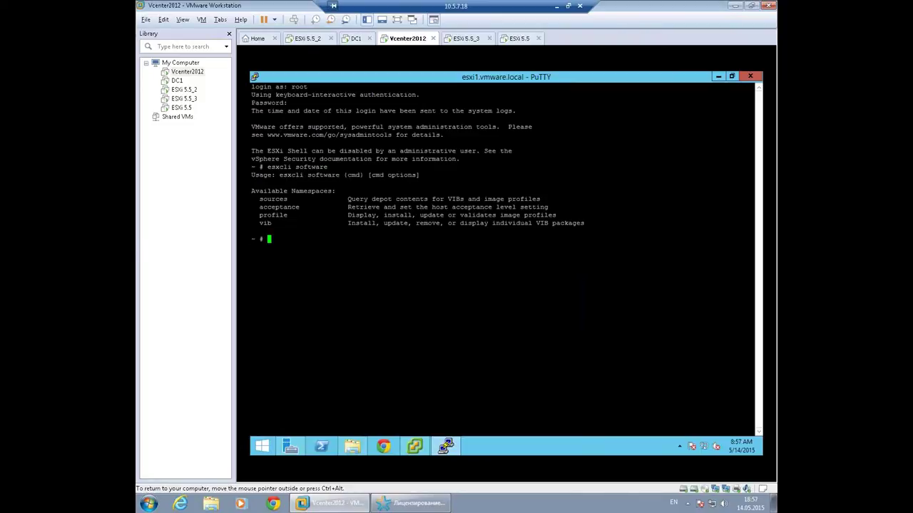
pyautogui.press('Up')
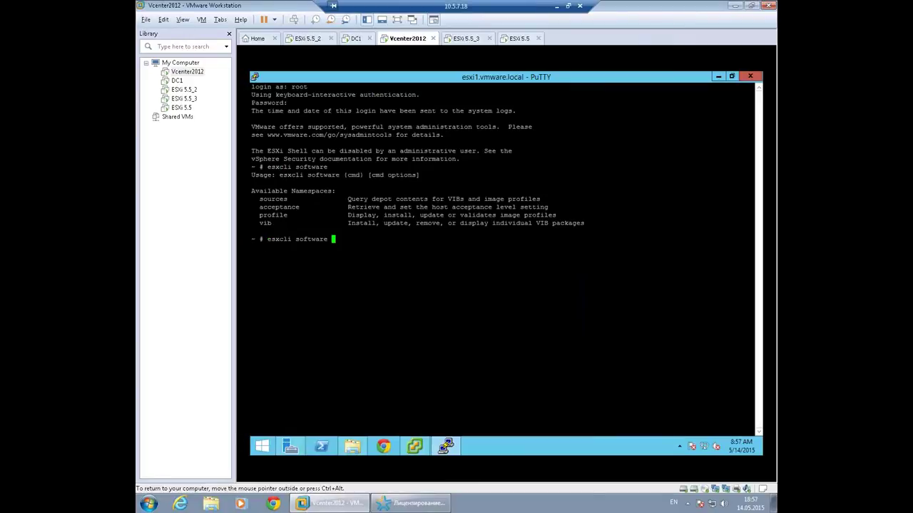
pyautogui.write('vib')
pyautogui.press('Return')
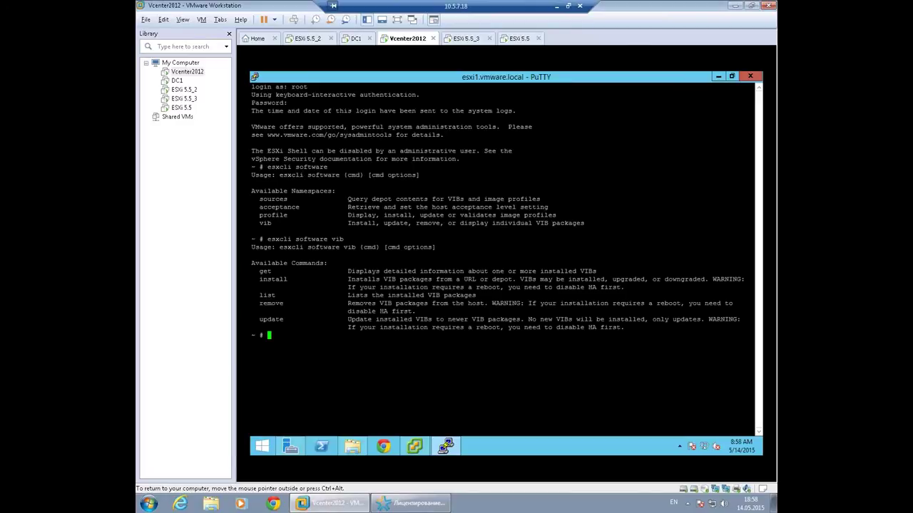
# Type 'esxcli software vib update -d /vmfs/volumes/datastore1/VMware-ESXi-6.0.0-2494585-depot.zip' without running it.
pyautogui.press('Up')
pyautogui.write('-')
pyautogui.press('BackSpace')
pyautogui.write('update')
pyautogui.write('-d')
pyautogui.write('/vmfs/')
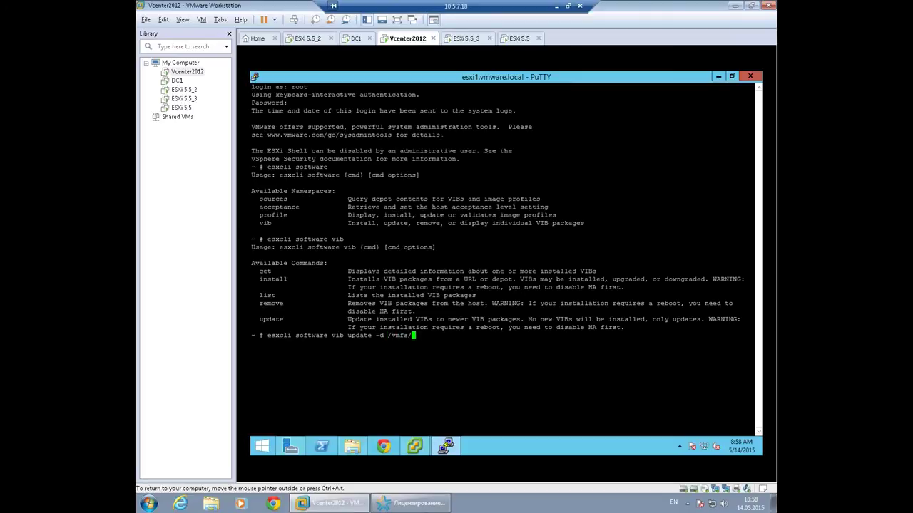
pyautogui.write('volumes/d')
pyautogui.press('Tab')
pyautogui.write('V')
pyautogui.press('Tab')
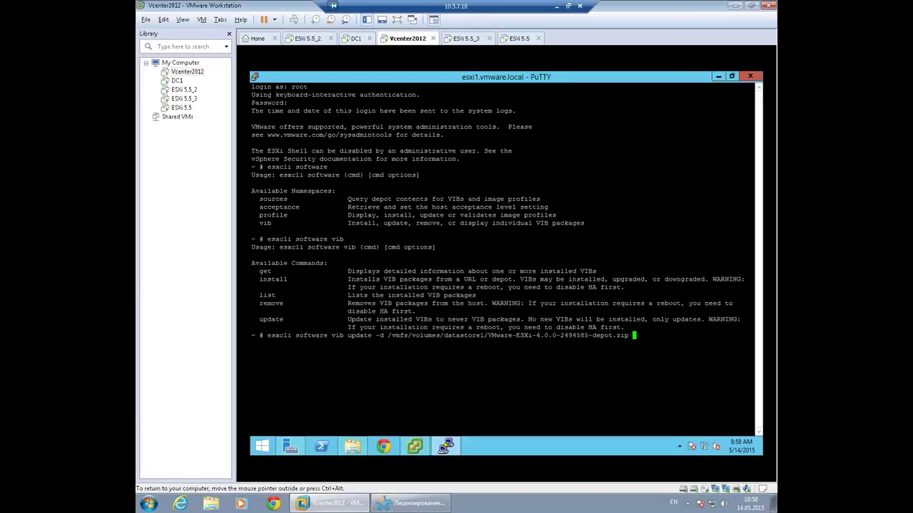
pyautogui.hotkey('ctrl', 'alt')
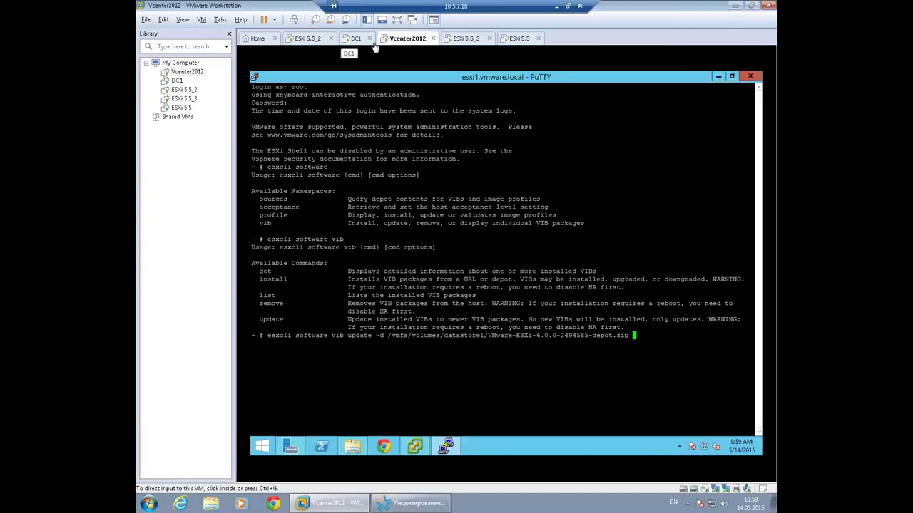
# Acknowledge the finished upgrade so ESXi 5.5_2 reboots, then return to the Vcenter2012 desktop.
pyautogui.click(309, 45)
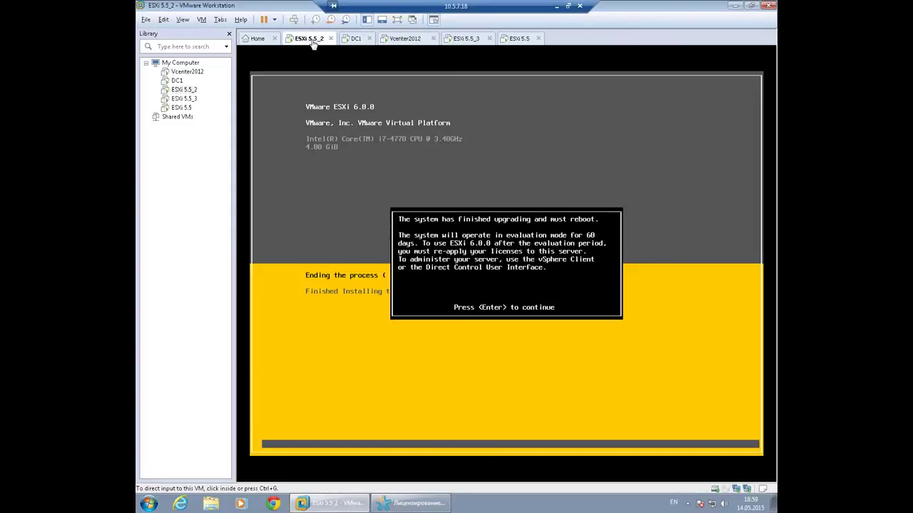
pyautogui.click(507, 265)
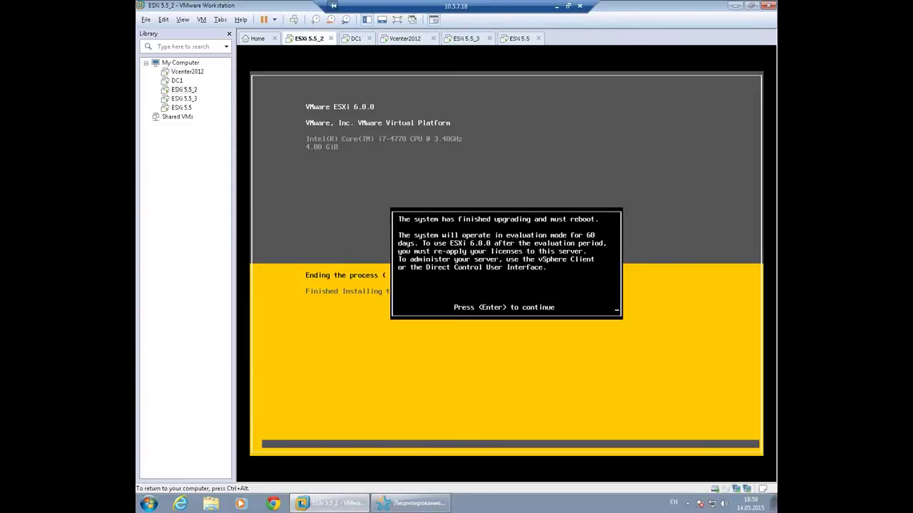
pyautogui.press('Return')
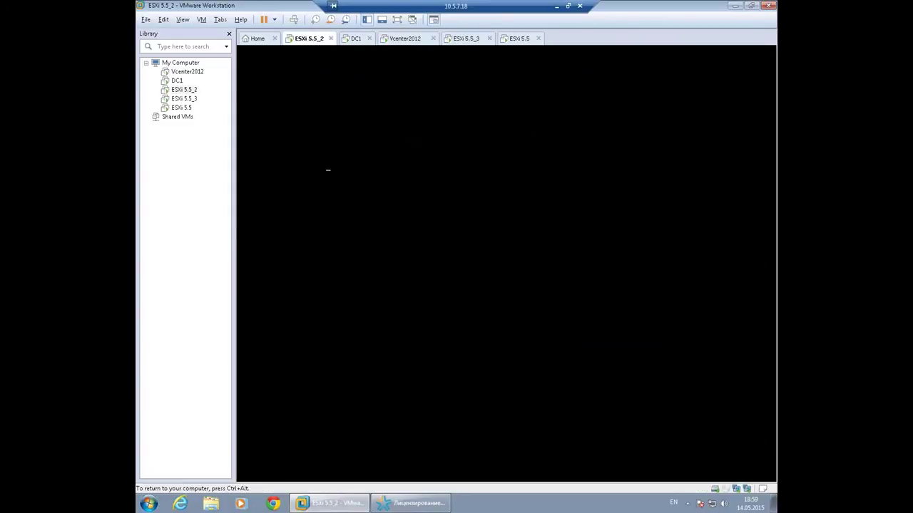
pyautogui.hotkey('ctrl', 'alt')
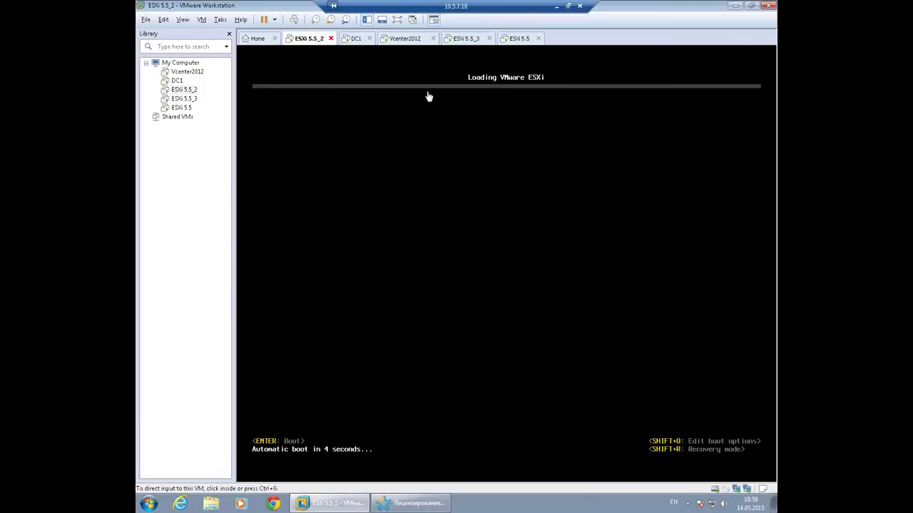
pyautogui.click(407, 42)
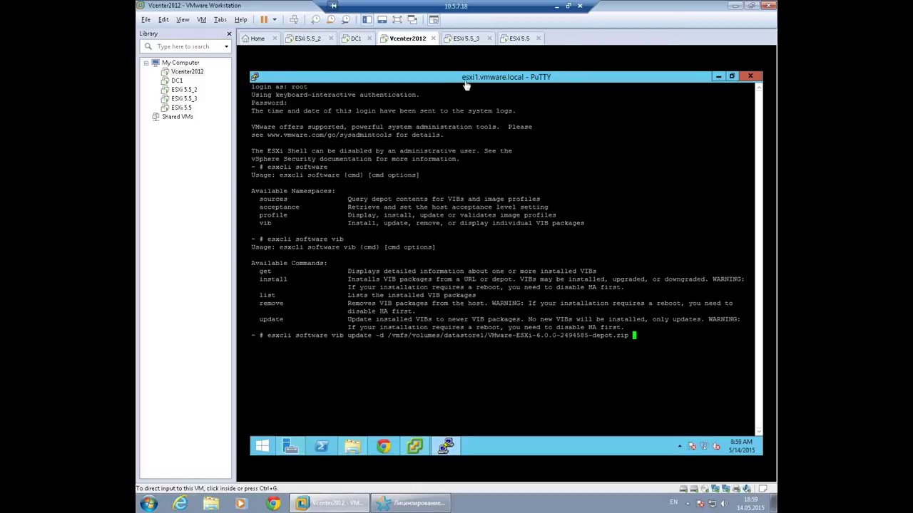
pyautogui.click(718, 76)
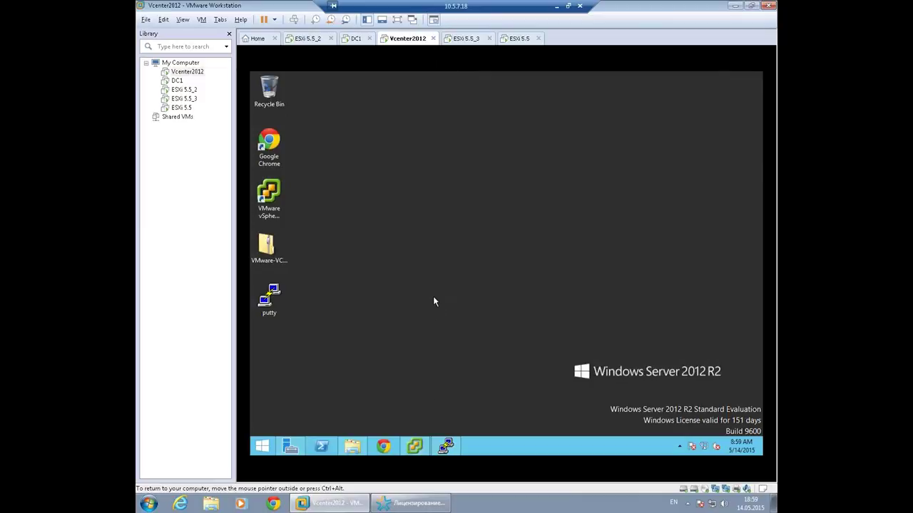
# Put esxi1.vmware.local into maintenance mode, accepting all warnings, then run the prepared esxcli vib update.
pyautogui.click(414, 448)
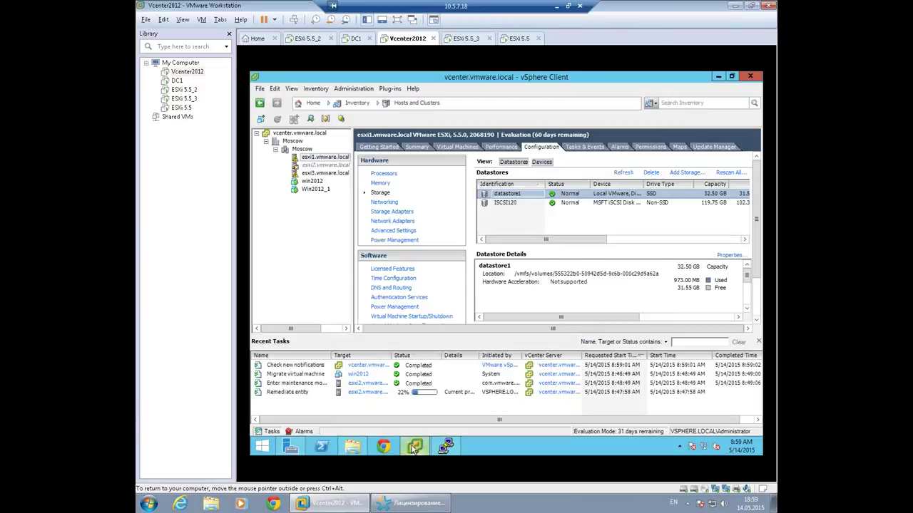
pyautogui.rightClick(317, 159)
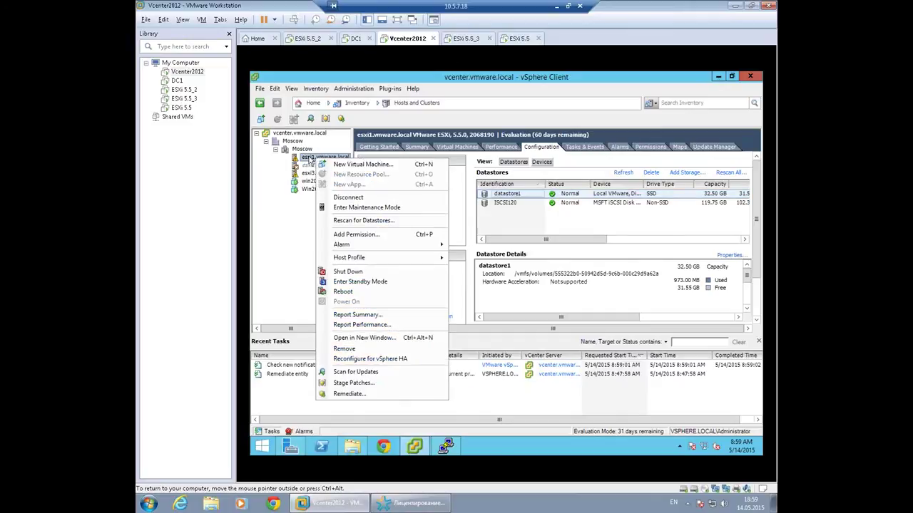
pyautogui.click(356, 209)
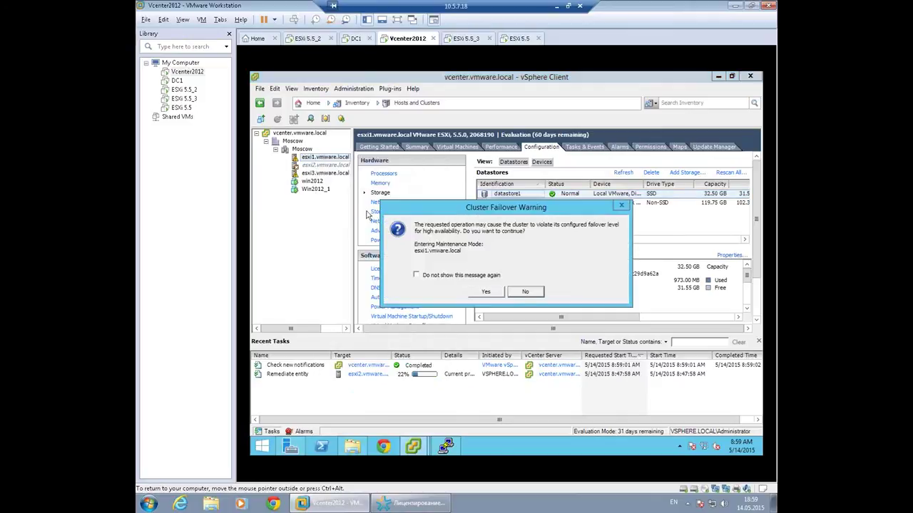
pyautogui.click(495, 298)
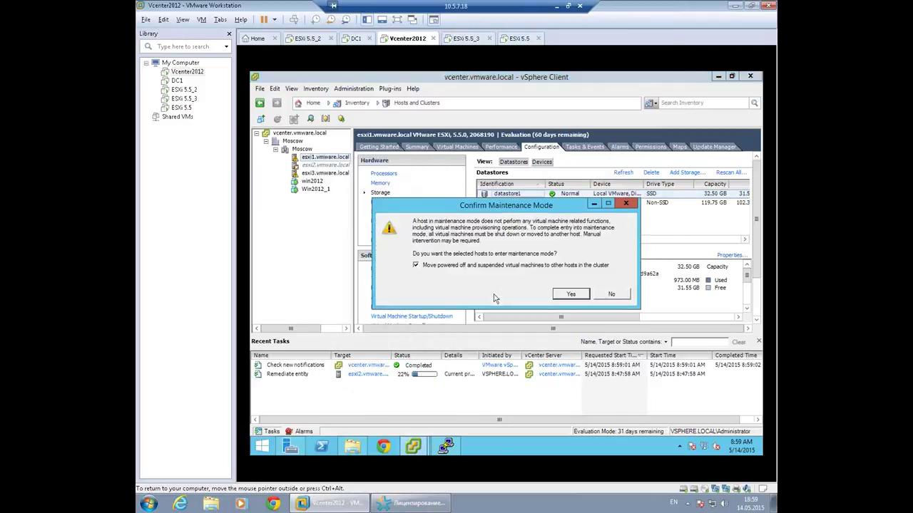
pyautogui.click(572, 295)
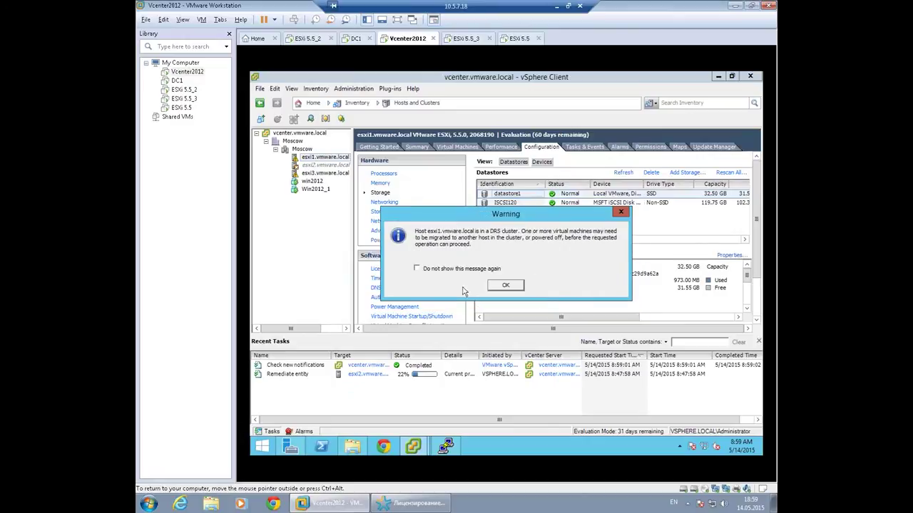
pyautogui.click(515, 288)
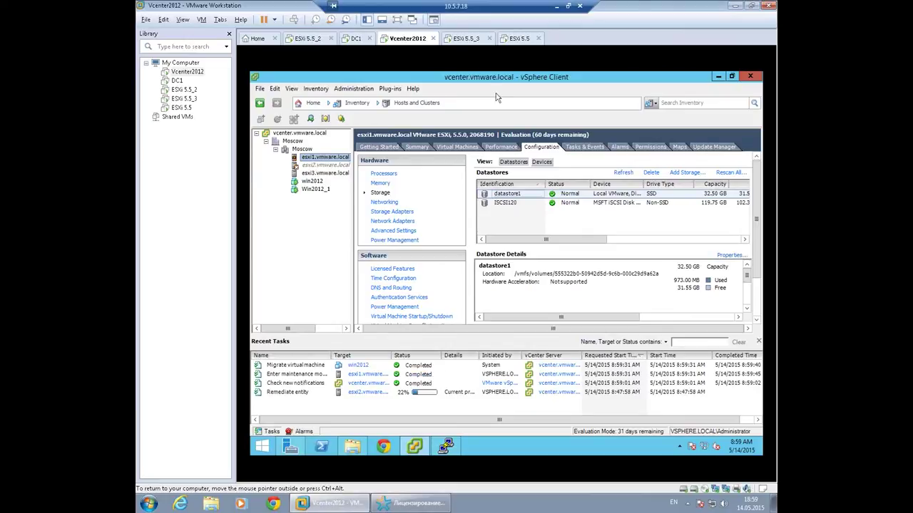
pyautogui.click(444, 448)
pyautogui.press('Return')
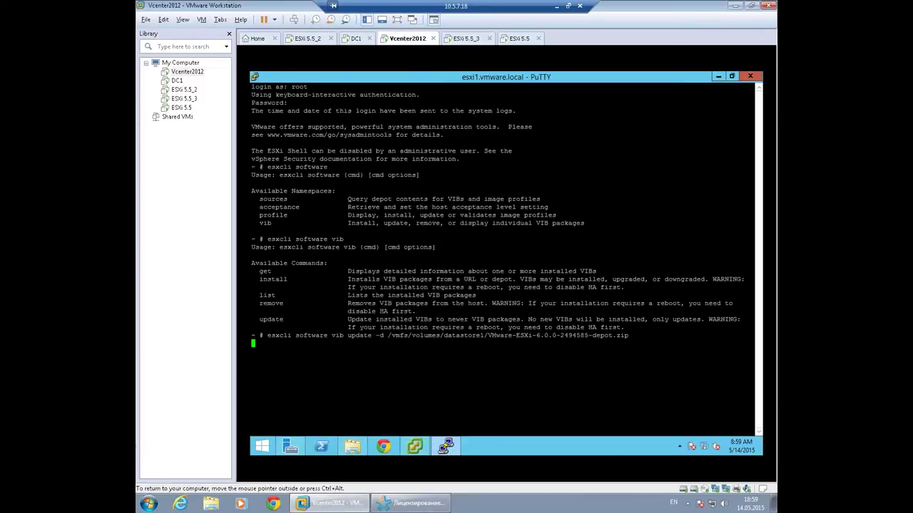
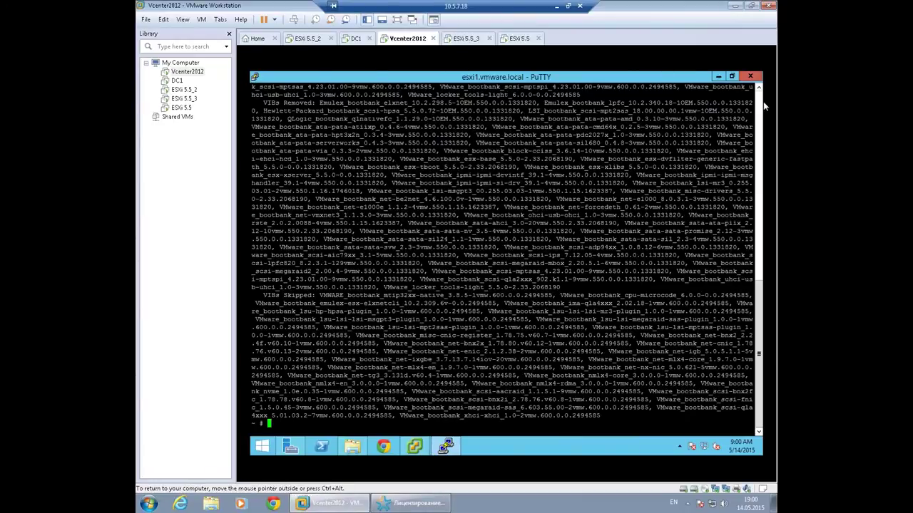
# Review the esxcli update result and its reboot-required lines on esxi1.
pyautogui.scroll(7, 762, 124)
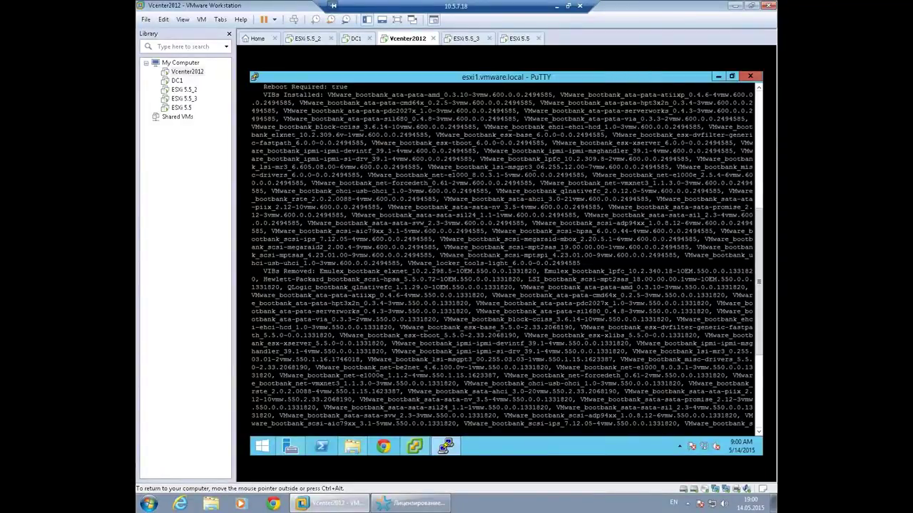
pyautogui.scroll(7, 502, 257)
pyautogui.scroll(3, 502, 257)
pyautogui.scroll(-6, 502, 256)
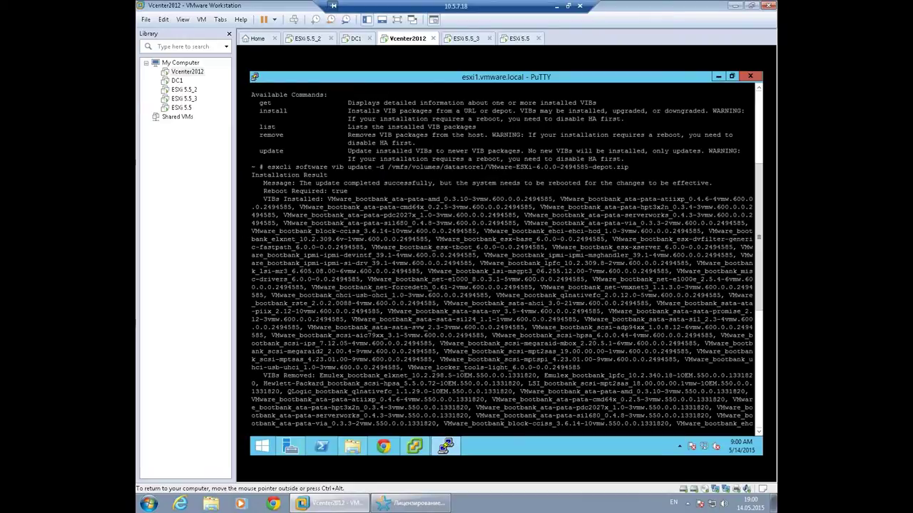
pyautogui.moveTo(307, 167); pyautogui.dragTo(327, 191)
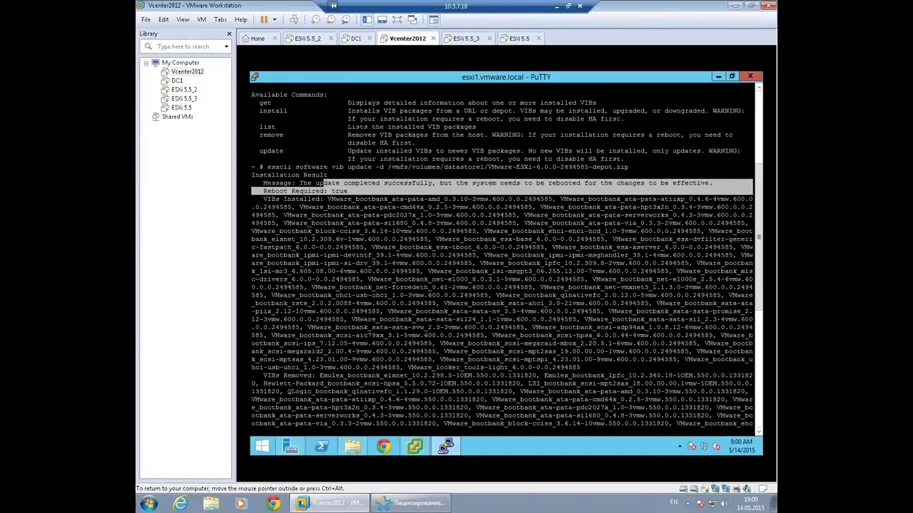
pyautogui.scroll(-10, 321, 183)
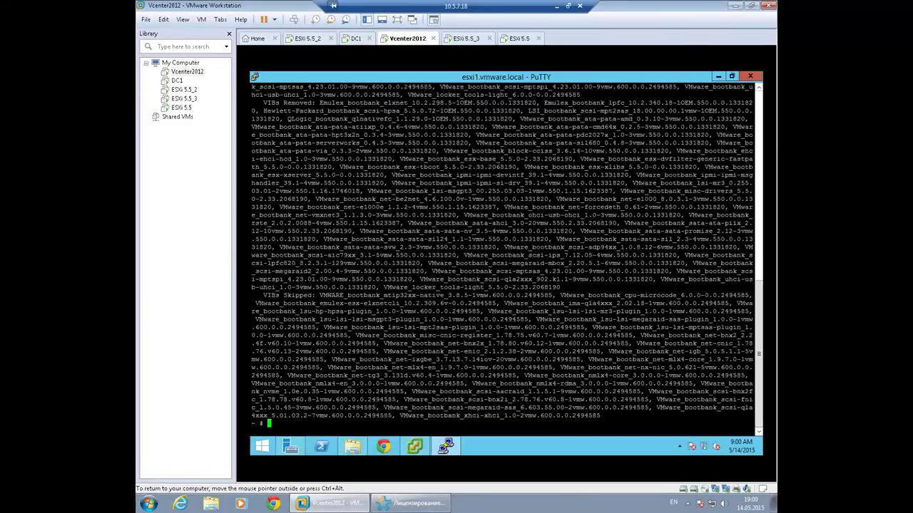
# Reboot esxi1 with the reboot command and exit the PuTTY session.
pyautogui.write('reboot')
pyautogui.press('Return')
pyautogui.write('ex')
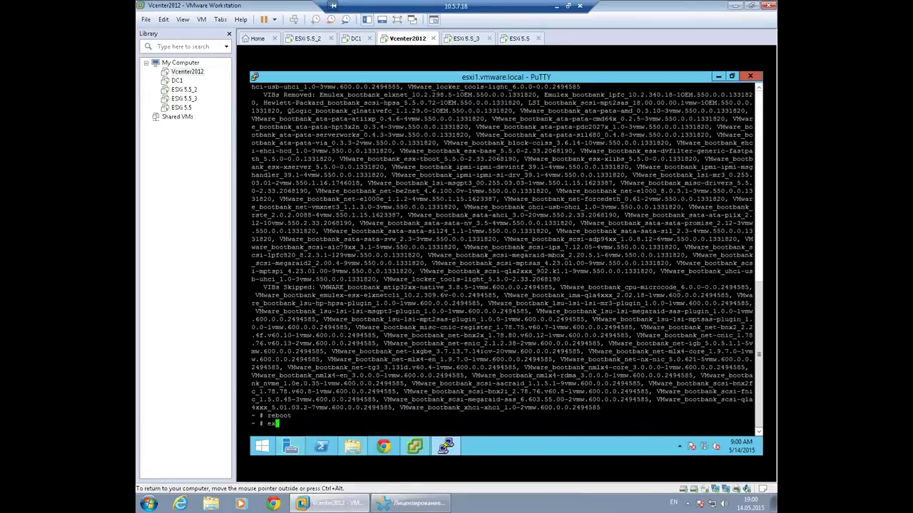
pyautogui.write('it')
pyautogui.press('Return')
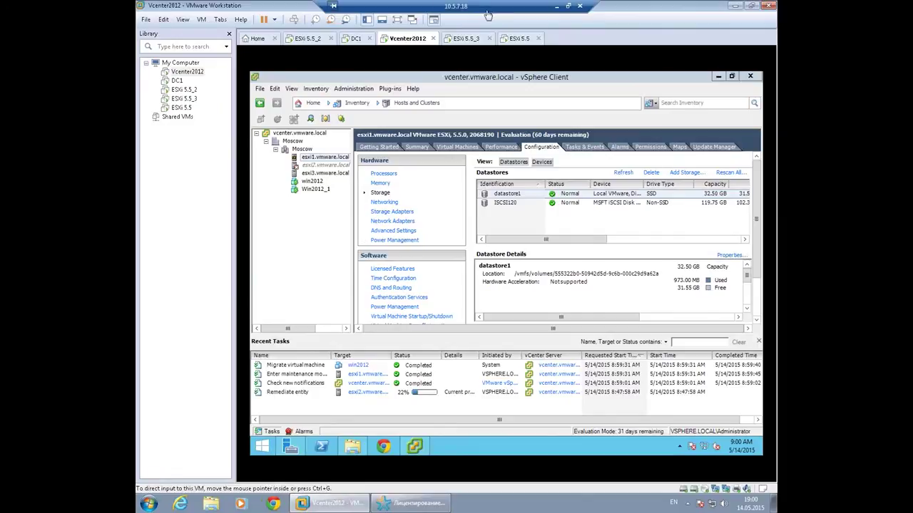
pyautogui.click(321, 41)
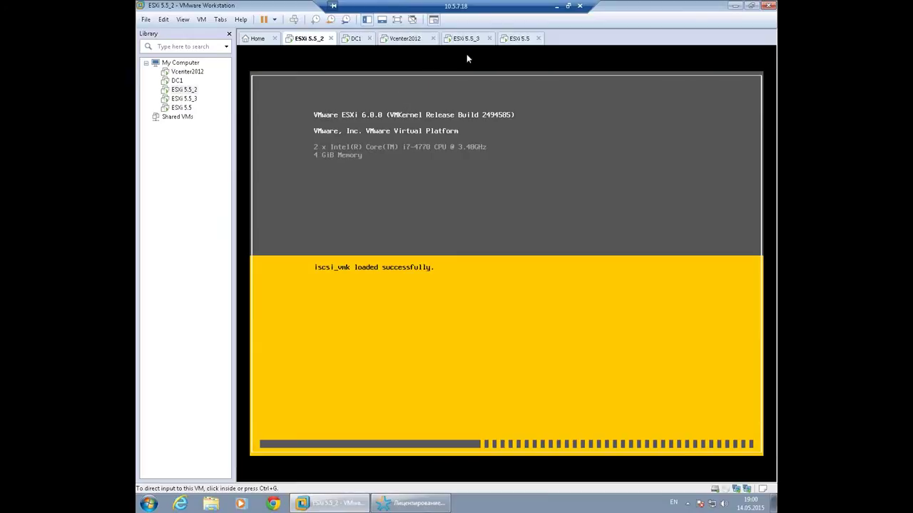
pyautogui.click(519, 39)
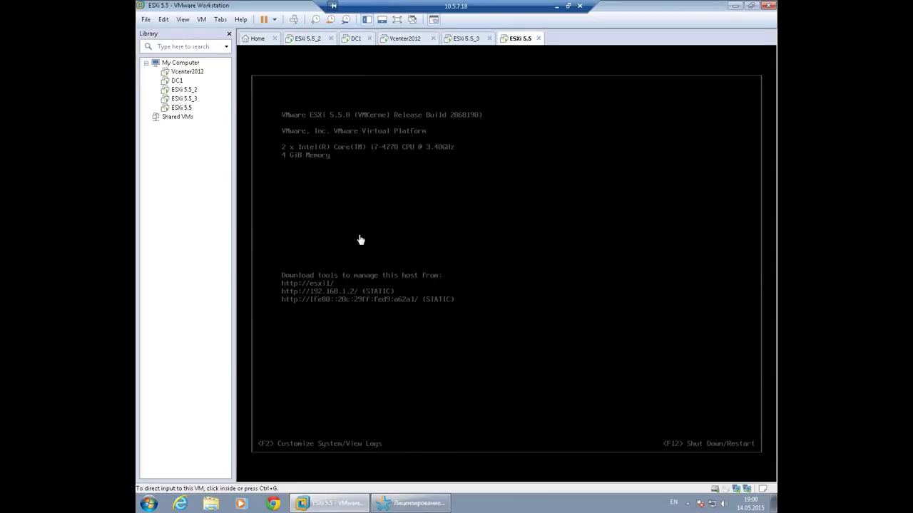
pyautogui.click(412, 39)
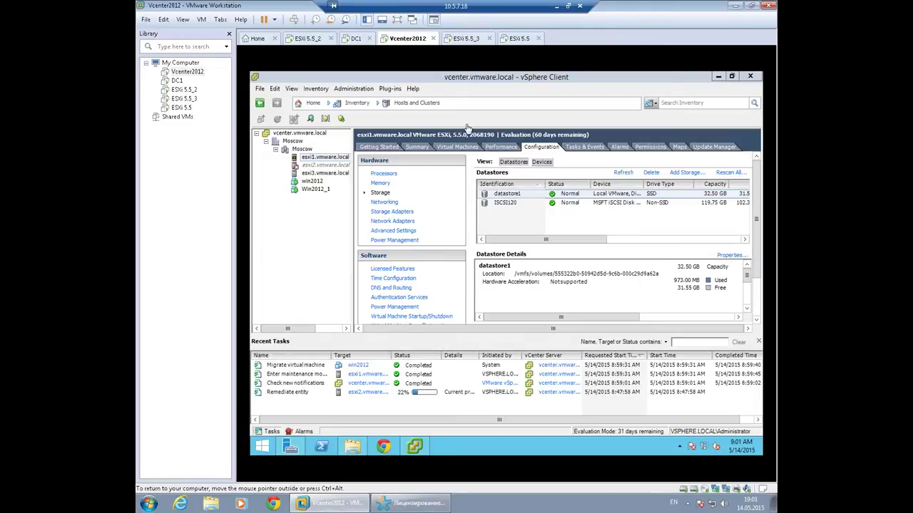
pyautogui.click(519, 40)
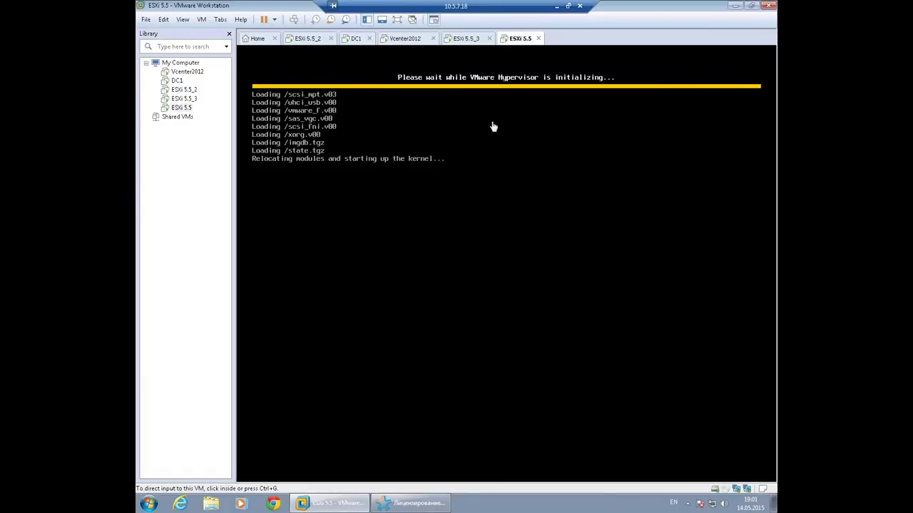
pyautogui.click(306, 40)
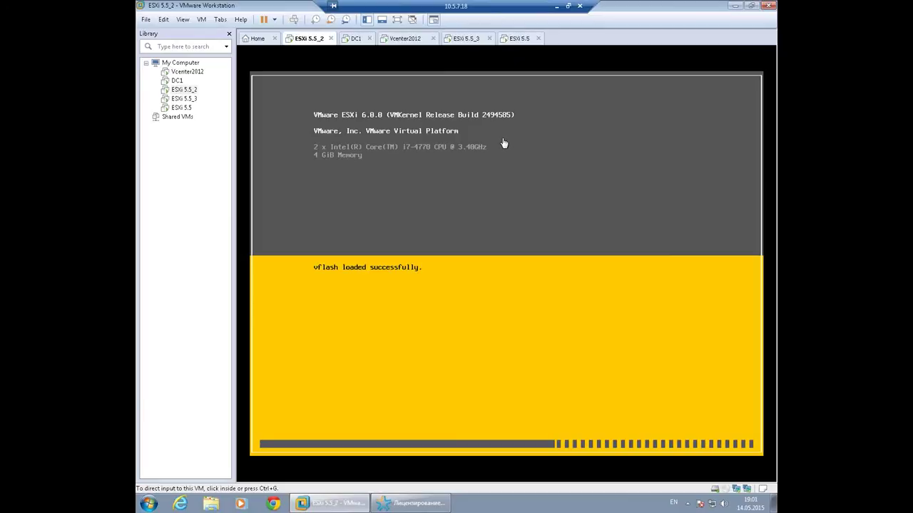
pyautogui.click(405, 40)
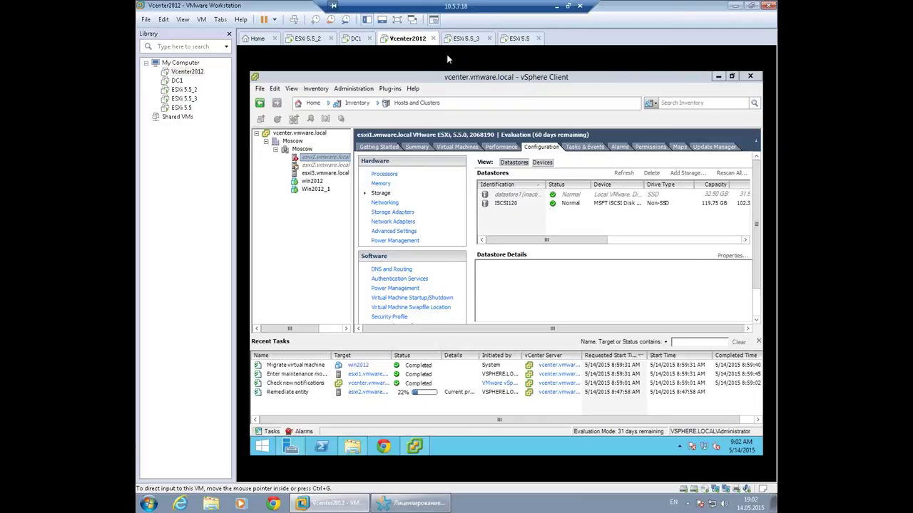
# Check the ESXi 5.5_2 and ESXi 5.5 boot screens, then open and close Win2012_1's console.
pyautogui.click(305, 43)
pyautogui.click(519, 39)
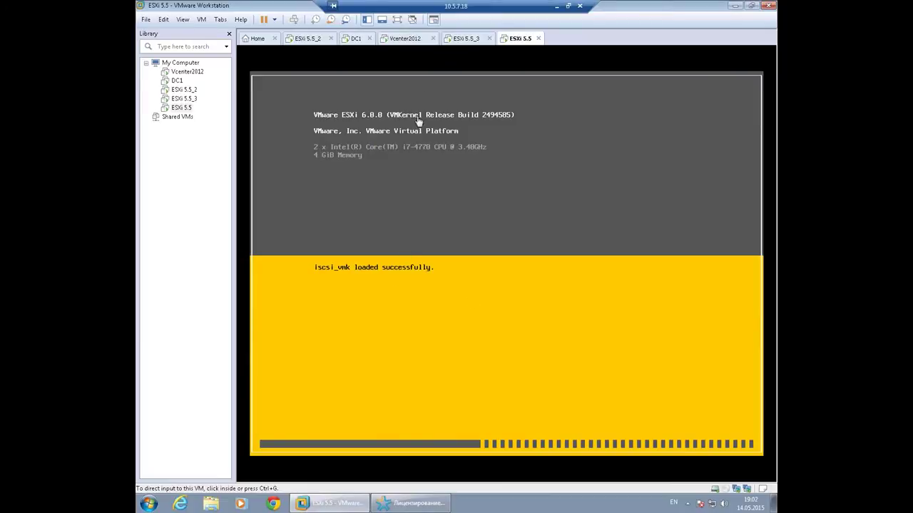
pyautogui.click(404, 38)
pyautogui.click(316, 189)
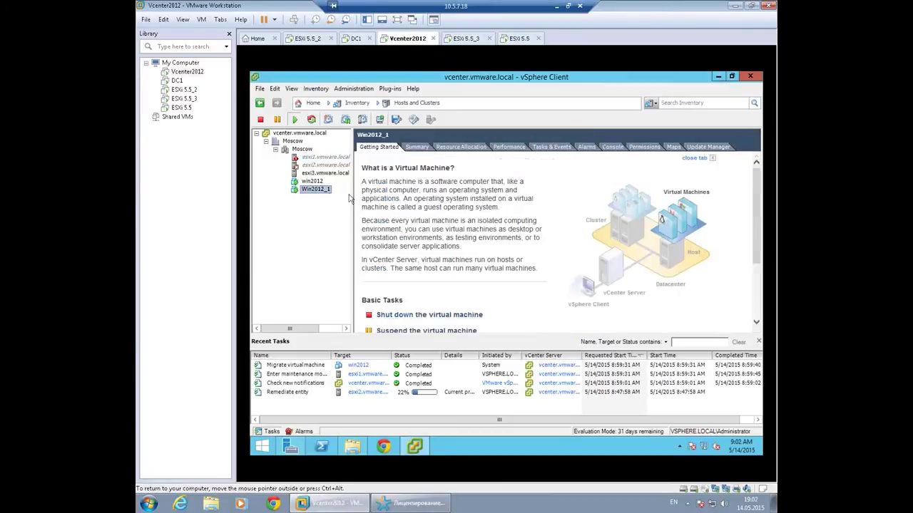
pyautogui.click(380, 119)
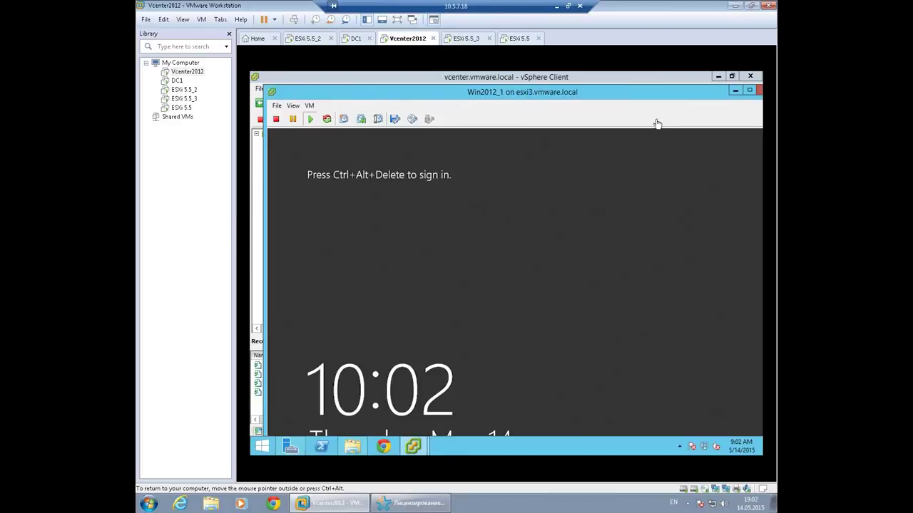
pyautogui.moveTo(705, 95); pyautogui.dragTo(664, 113)
pyautogui.click(688, 115)
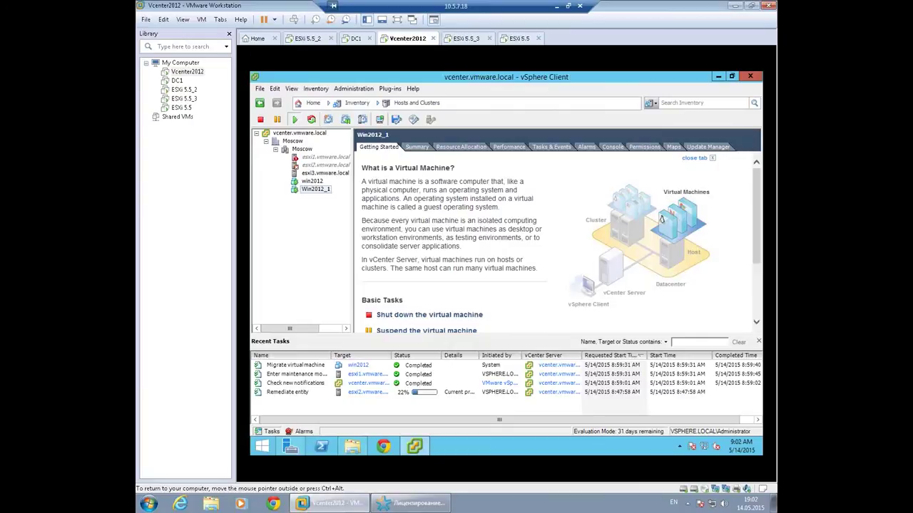
# Recheck both ESXi consoles, then browse the Moscow cluster, esxi1, esxi2 and win2012 summaries.
pyautogui.click(522, 40)
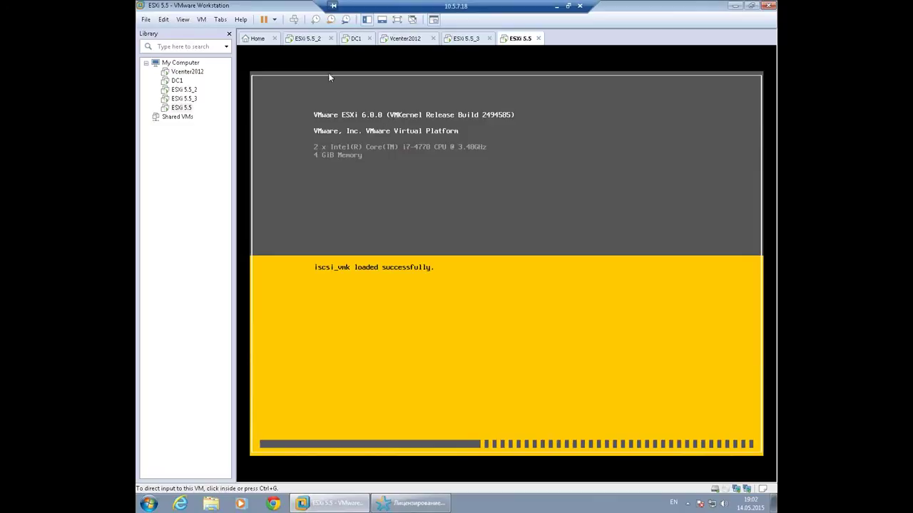
pyautogui.click(308, 39)
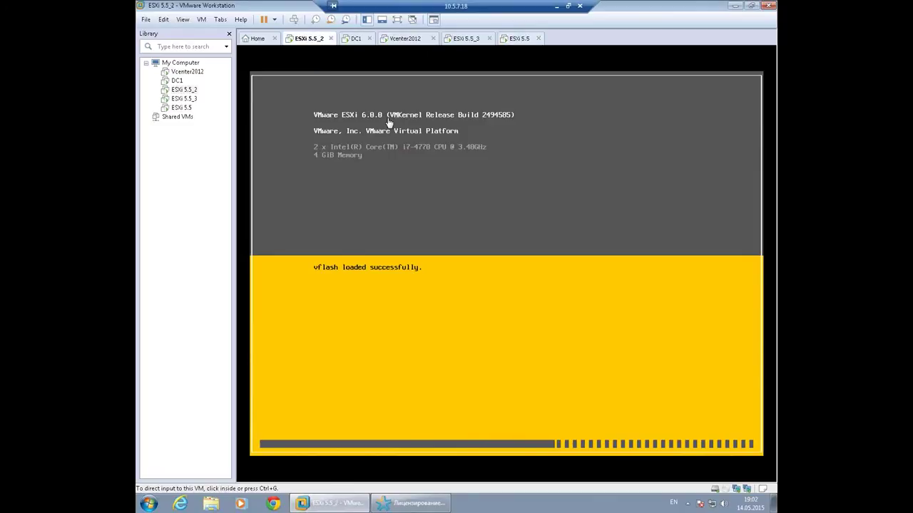
pyautogui.click(405, 37)
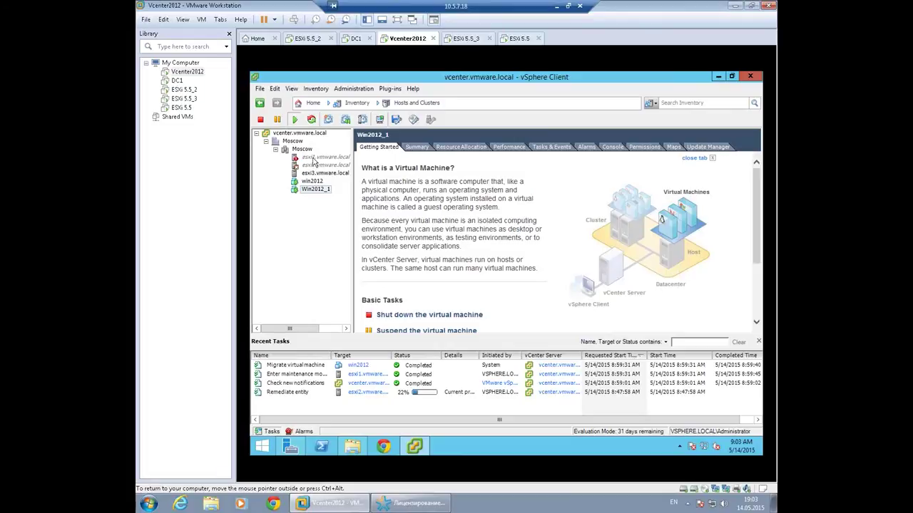
pyautogui.click(303, 149)
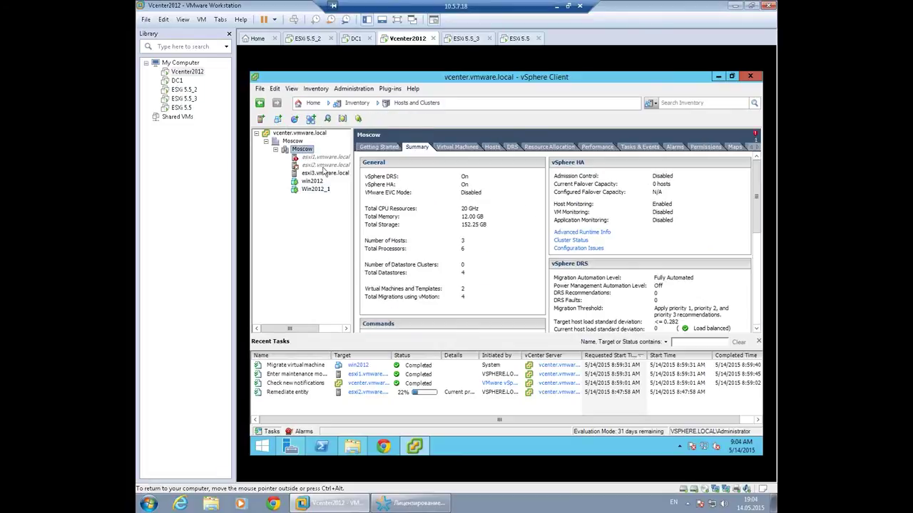
pyautogui.click(312, 158)
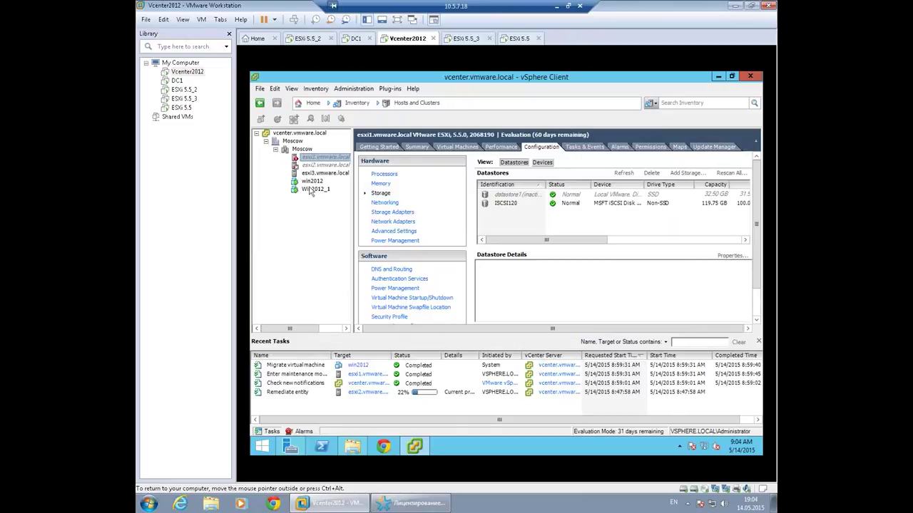
pyautogui.click(312, 166)
pyautogui.click(314, 181)
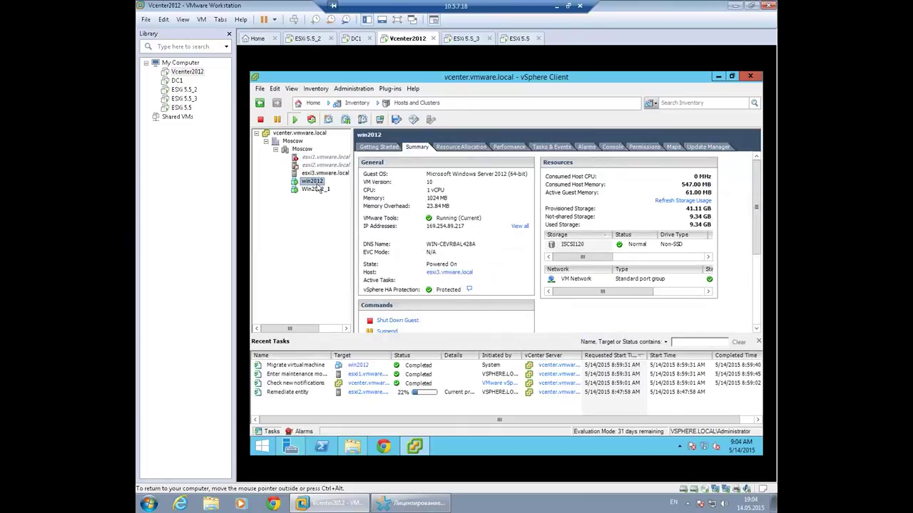
pyautogui.click(303, 150)
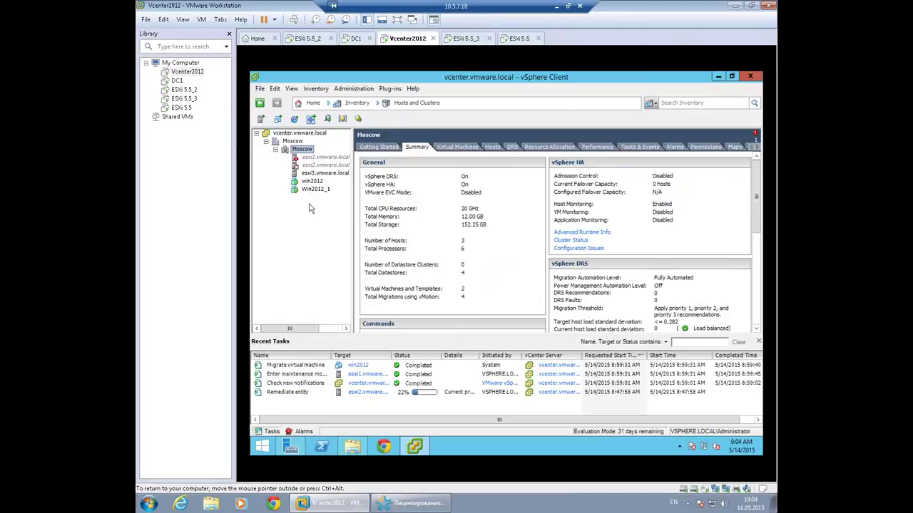
pyautogui.click(311, 182)
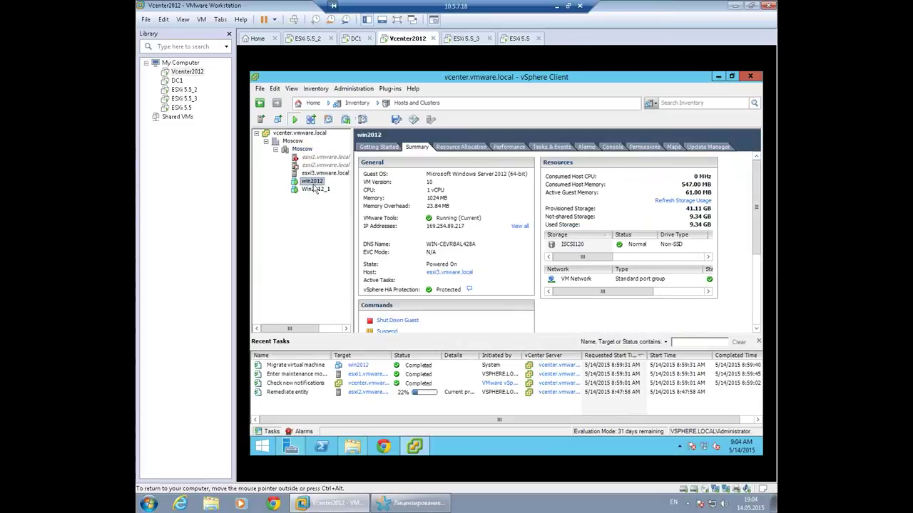
# Open win2012's action menu without choosing, then view esxi2's console reporting ESXi 6.0.0.
pyautogui.rightClick(309, 188)
pyautogui.moveTo(354, 188)
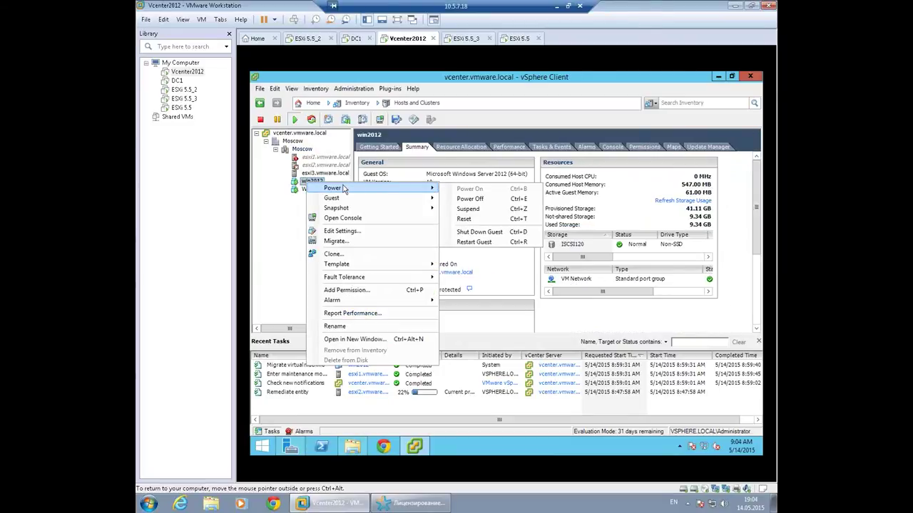
pyautogui.moveTo(305, 198)
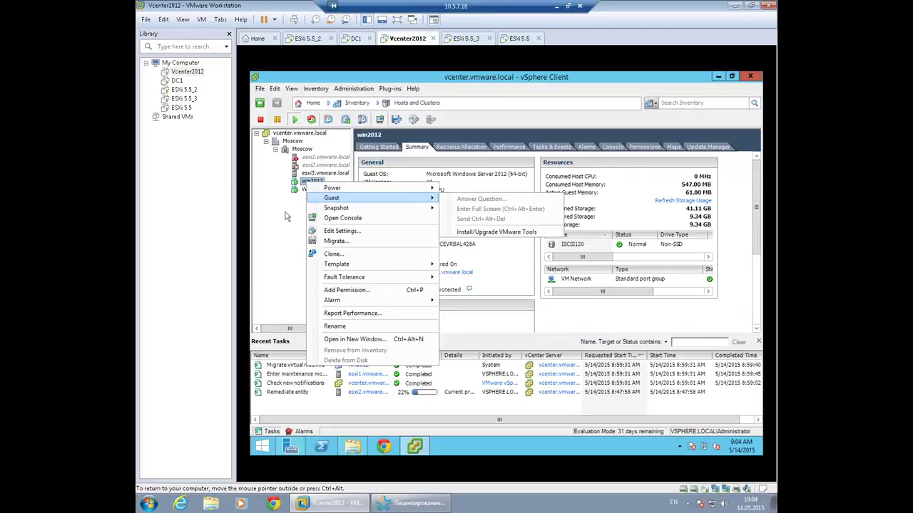
pyautogui.click(282, 216)
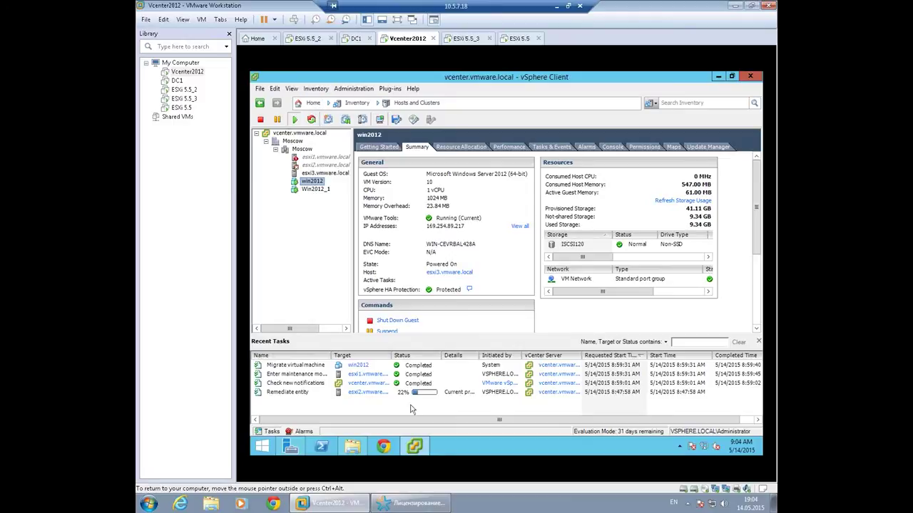
pyautogui.click(311, 39)
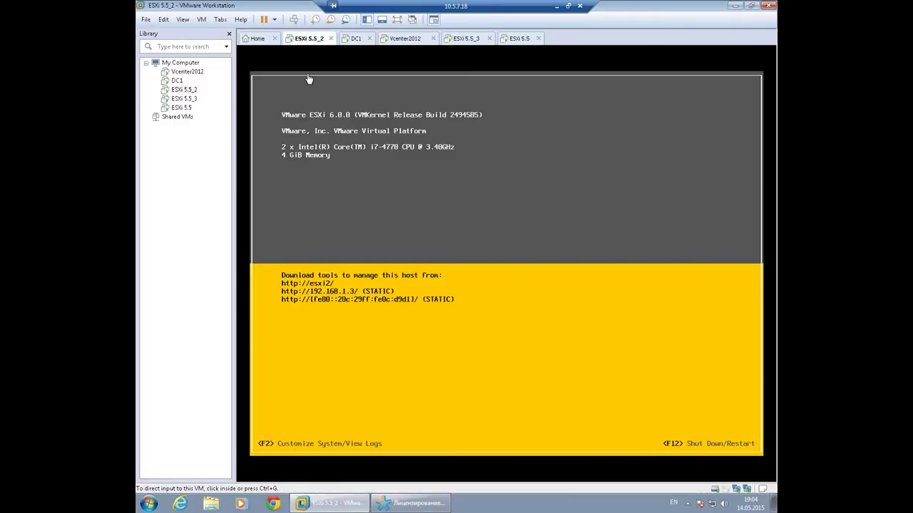
# Check the esxi1 console, then select esxi1 in the vCenter inventory.
pyautogui.click(516, 40)
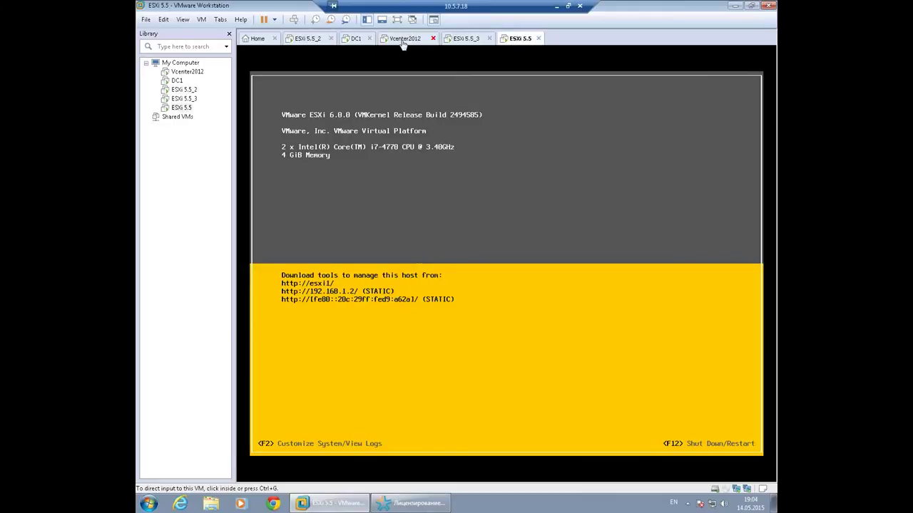
pyautogui.click(405, 40)
pyautogui.click(322, 157)
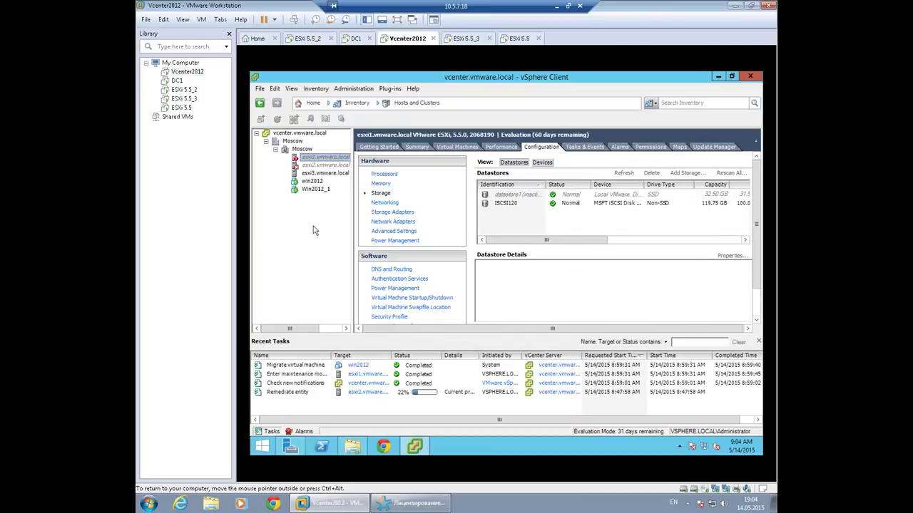
pyautogui.rightClick(310, 162)
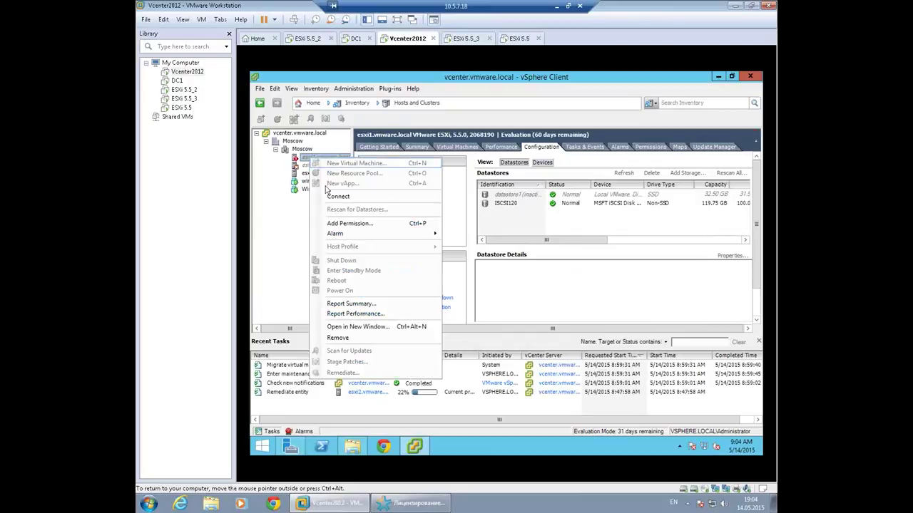
pyautogui.click(288, 227)
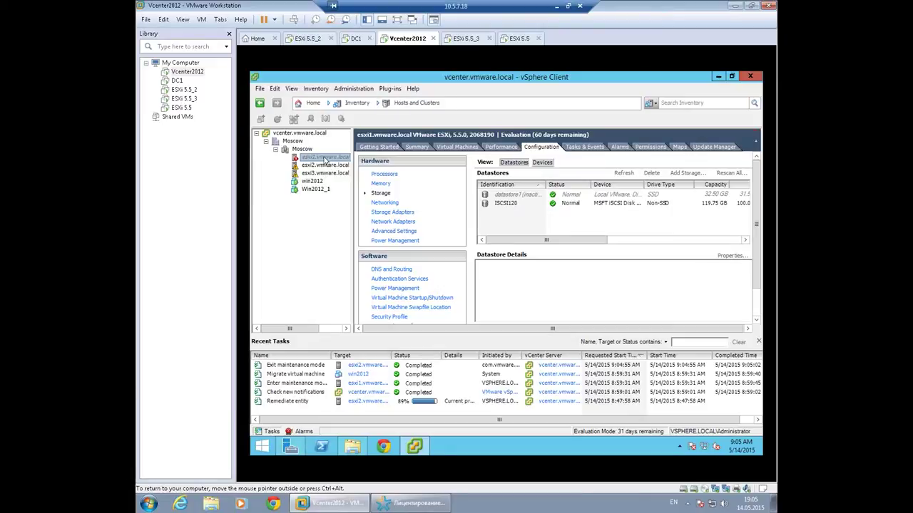
pyautogui.click(523, 41)
pyautogui.click(405, 39)
# Reconnect esxi1 to vCenter with Connect, confirming Yes in Reconnect Host.
pyautogui.rightClick(315, 159)
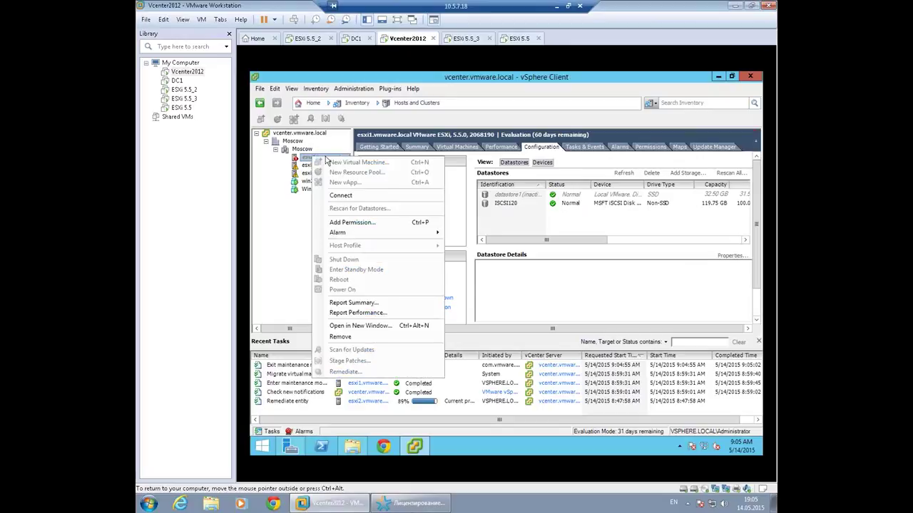
pyautogui.click(345, 198)
pyautogui.click(548, 306)
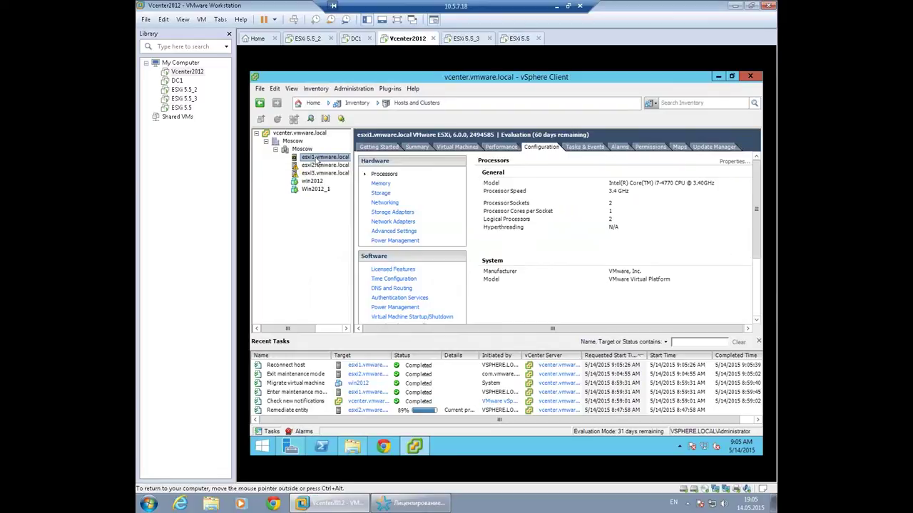
pyautogui.rightClick(317, 160)
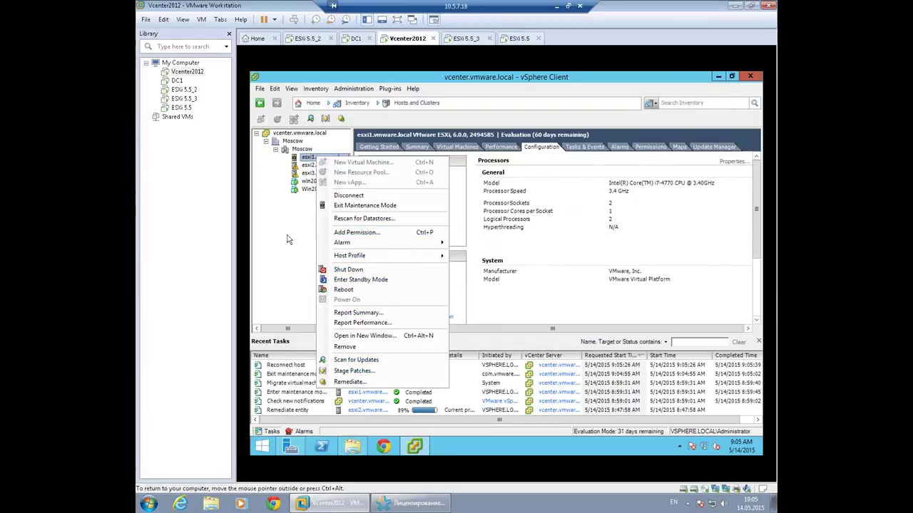
pyautogui.click(284, 212)
pyautogui.rightClick(325, 161)
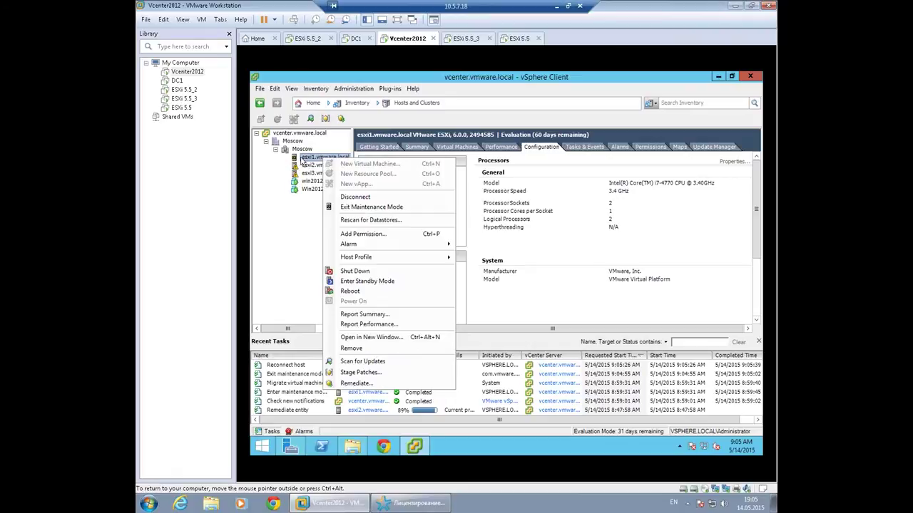
pyautogui.click(290, 238)
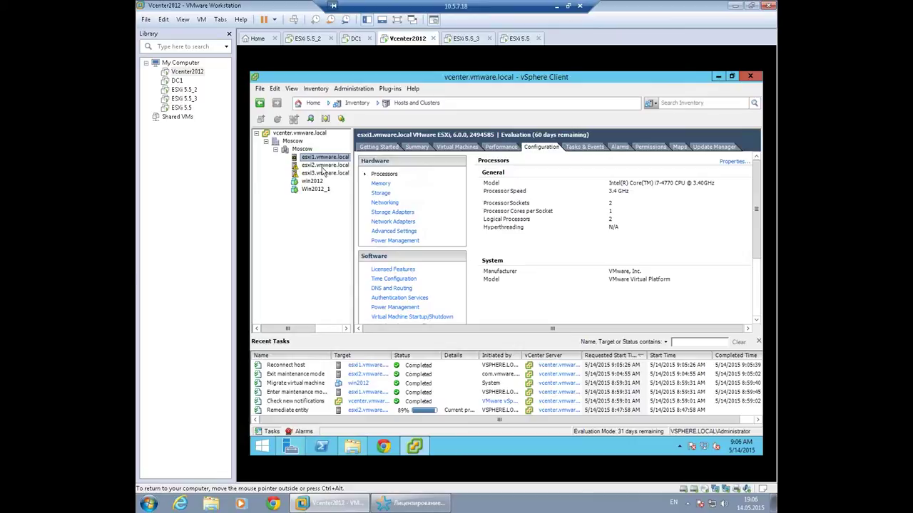
pyautogui.click(311, 166)
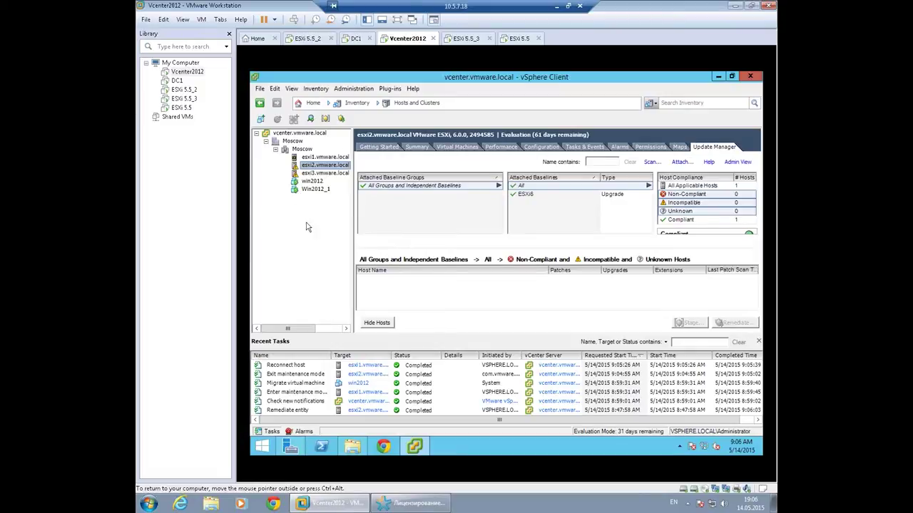
pyautogui.click(302, 150)
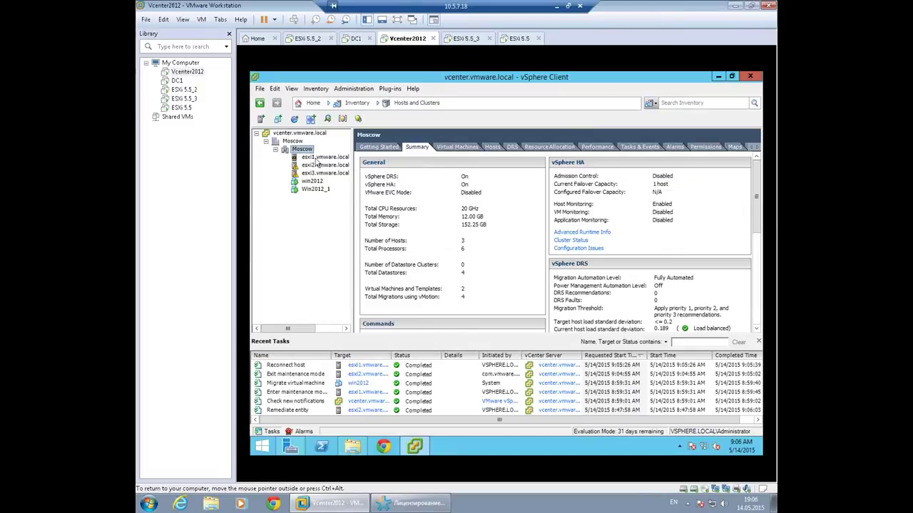
pyautogui.click(317, 158)
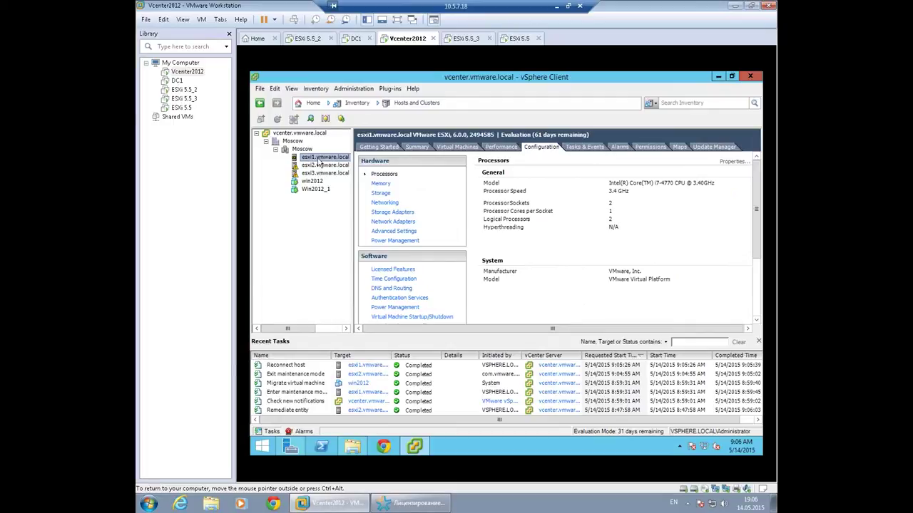
# Take esxi1 out of maintenance mode, then select esxi3 to see its summary.
pyautogui.rightClick(319, 162)
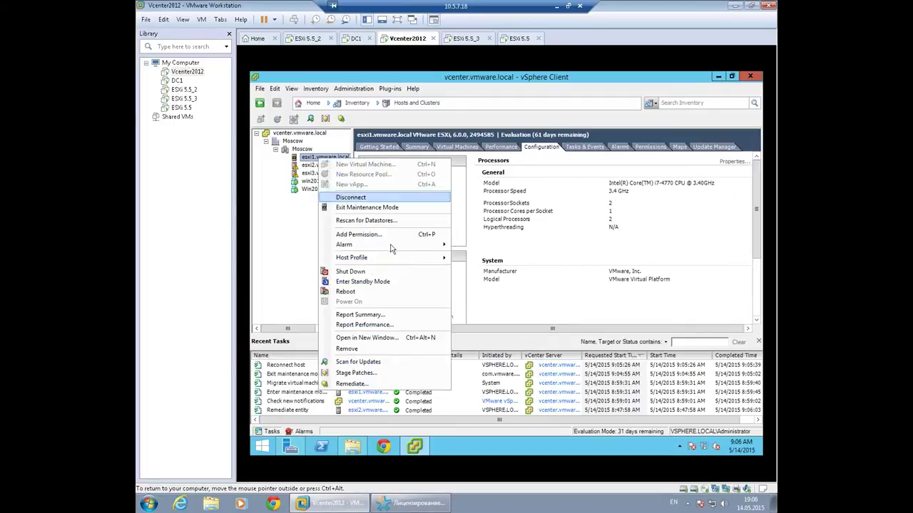
pyautogui.click(391, 207)
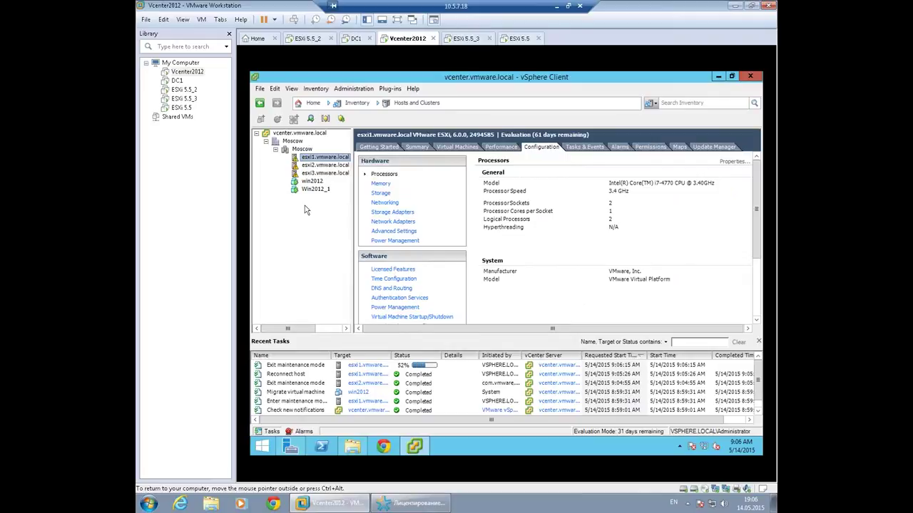
pyautogui.click(324, 173)
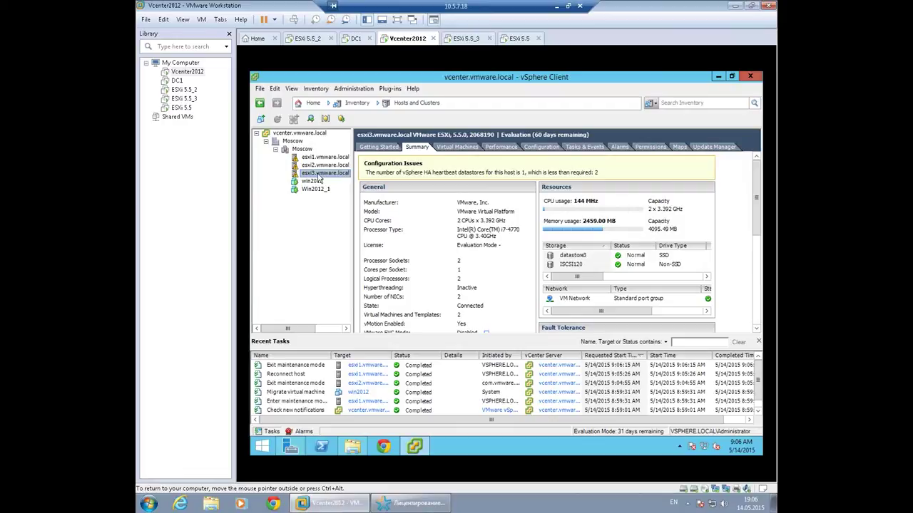
# Drag win2012 off esxi3 and confirm esxi3's Virtual Machines tab lists only Win2012_1.
pyautogui.moveTo(320, 177); pyautogui.dragTo(321, 174)
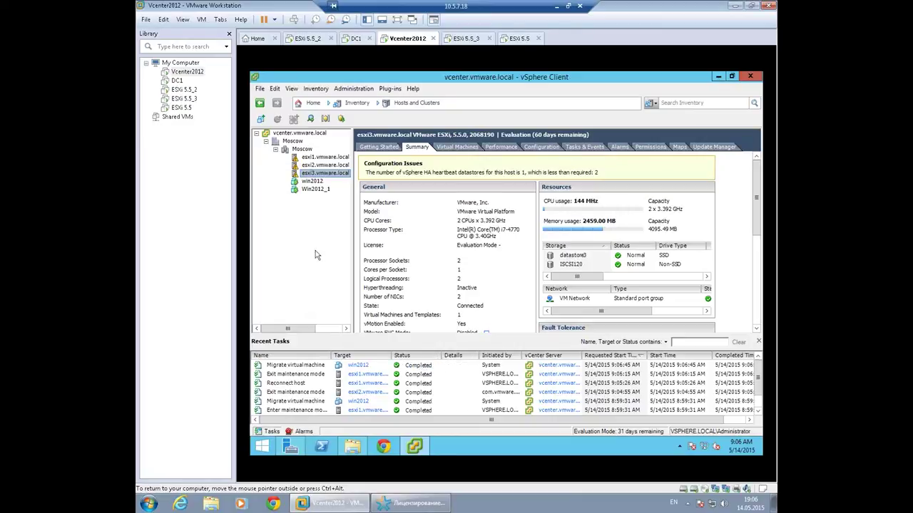
pyautogui.click(455, 149)
pyautogui.click(386, 184)
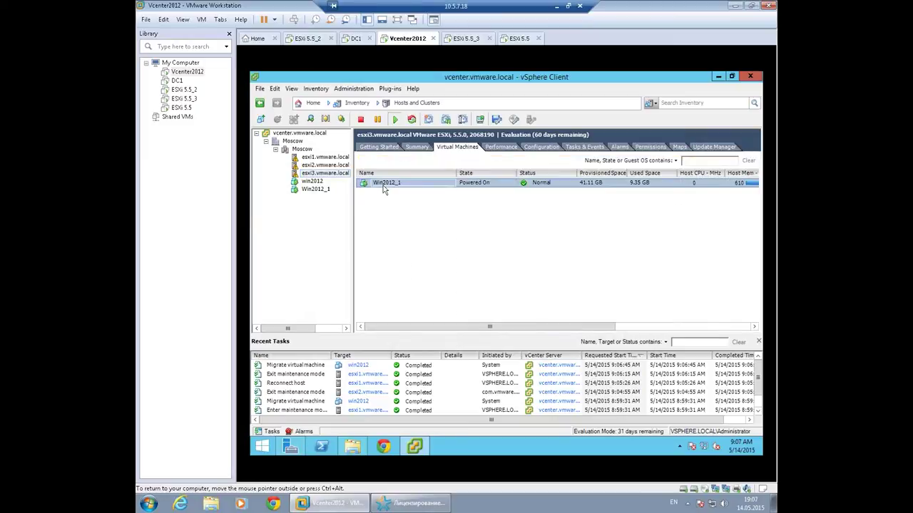
pyautogui.click(318, 176)
pyautogui.rightClick(318, 178)
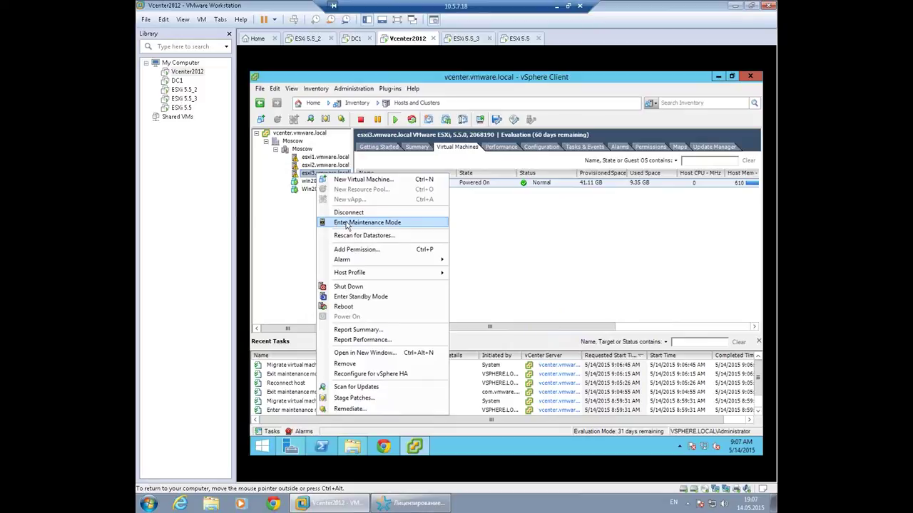
pyautogui.click(298, 206)
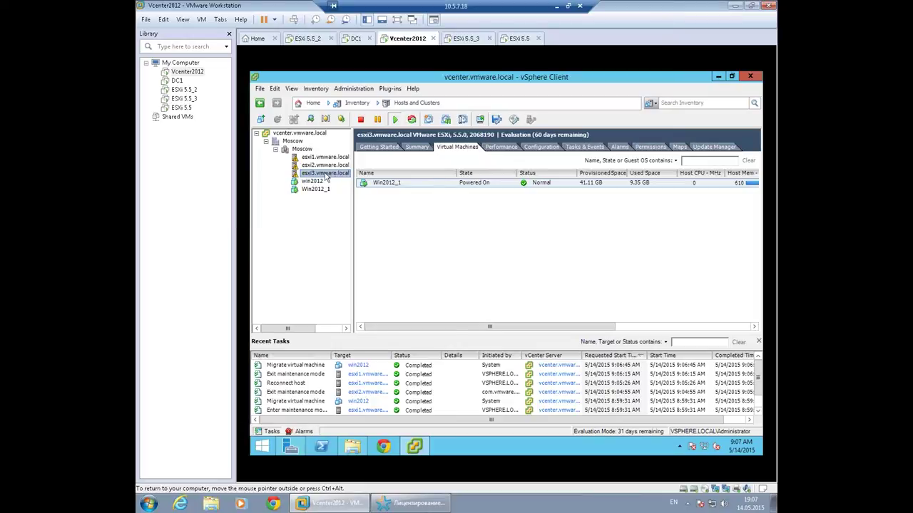
pyautogui.rightClick(331, 174)
# Put esxi3 into maintenance mode, moving powered-off and suspended VMs, and dismiss the DRS warning.
pyautogui.click(369, 221)
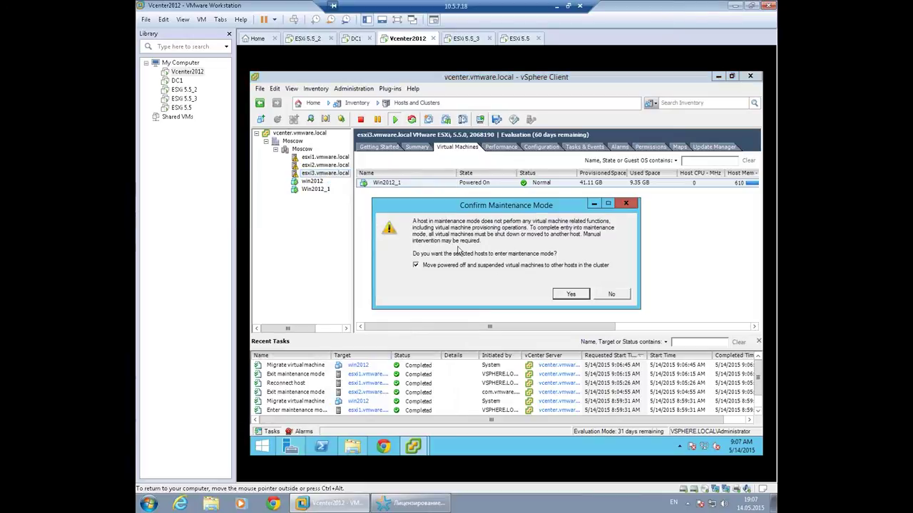
pyautogui.click(575, 295)
pyautogui.click(503, 285)
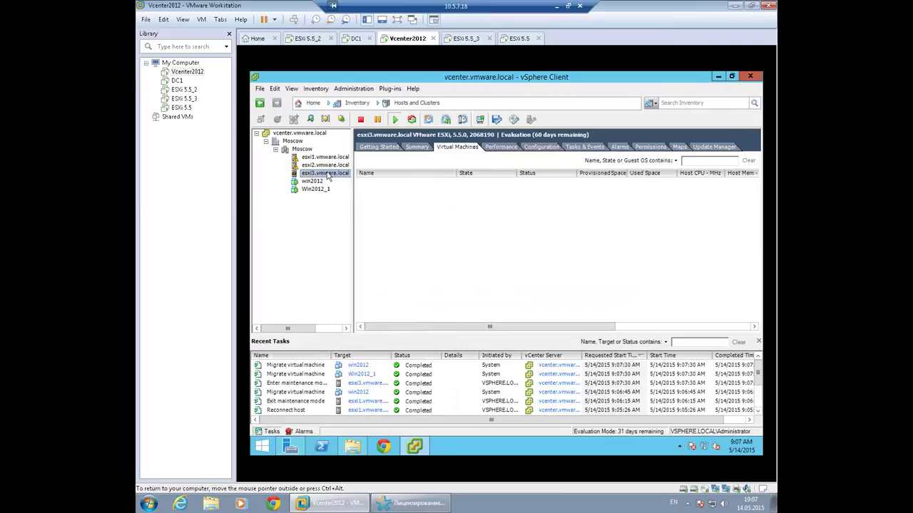
pyautogui.click(467, 38)
# Release console input and bring up the ESXi 5.5_3 VM's CD/DVD settings.
pyautogui.click(350, 135)
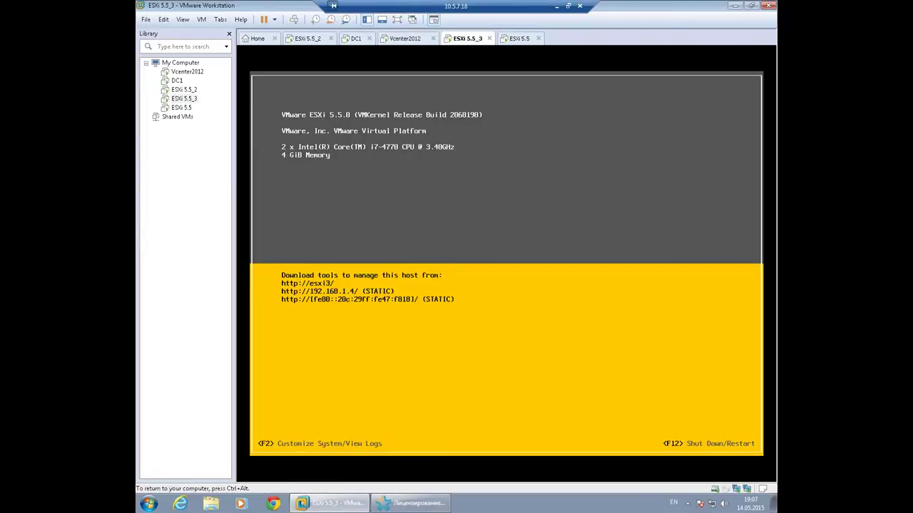
pyautogui.hotkey('ctrl', 'alt')
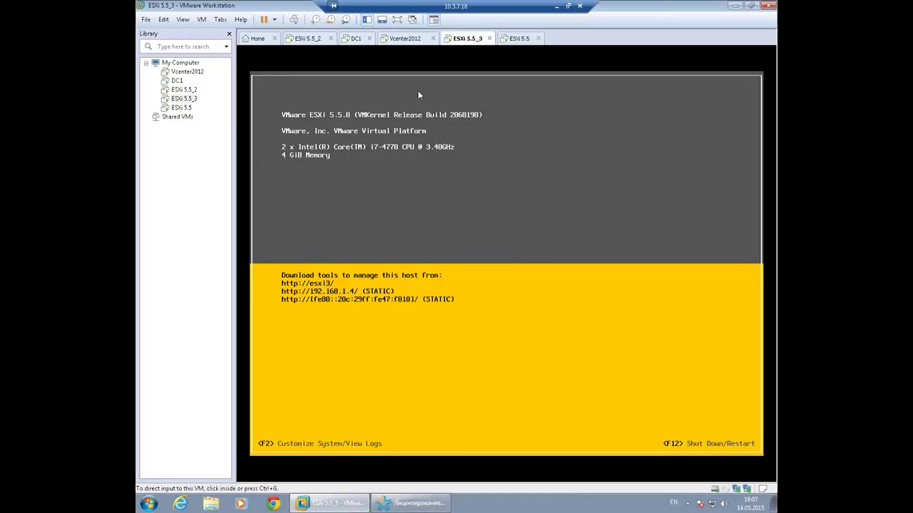
pyautogui.rightClick(460, 37)
pyautogui.click(499, 173)
pyautogui.click(347, 166)
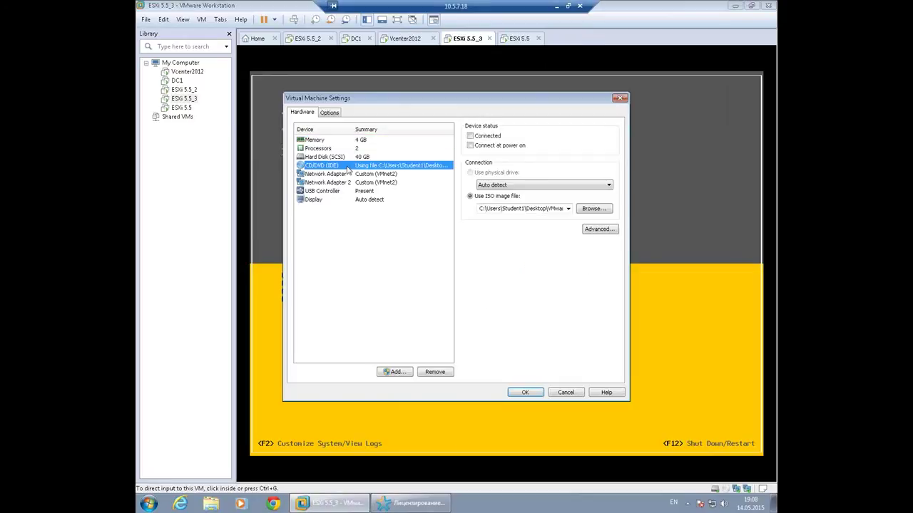
# Mount the ESXi 6.0.0 installer ISO from C:\VM\vSphere6\VMware ESXi 6, connected and connect at power on.
pyautogui.click(593, 208)
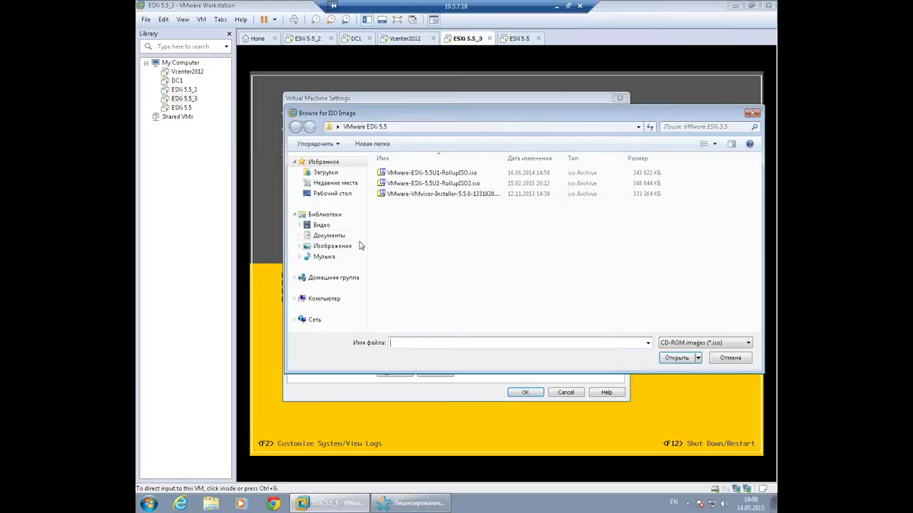
pyautogui.click(323, 299)
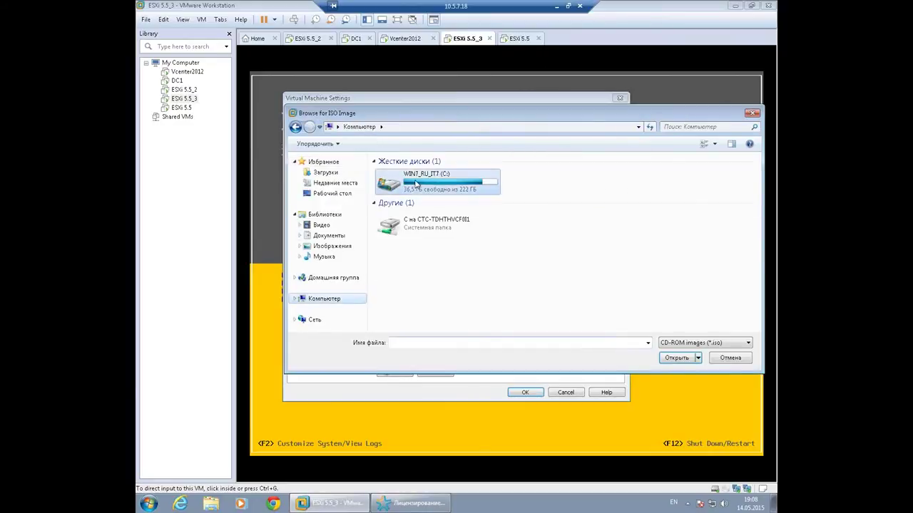
pyautogui.doubleClick(420, 184)
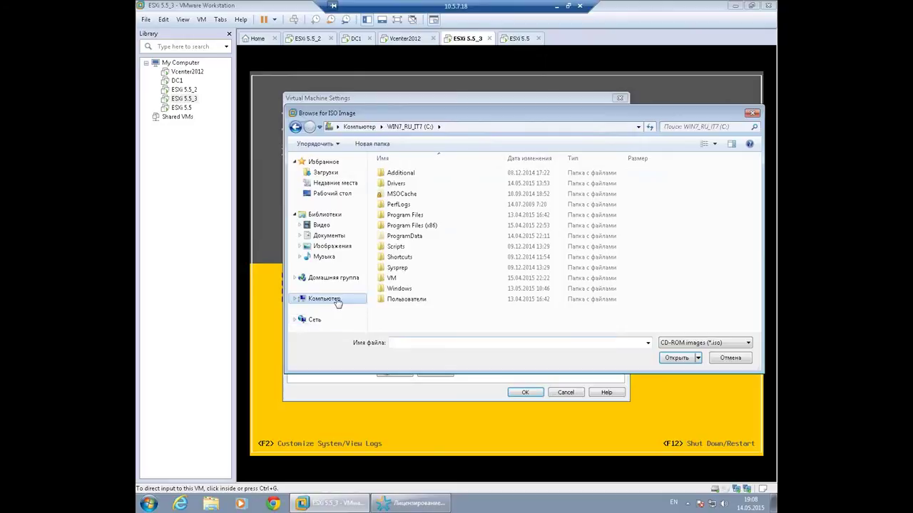
pyautogui.doubleClick(393, 278)
pyautogui.doubleClick(401, 215)
pyautogui.doubleClick(411, 174)
pyautogui.doubleClick(411, 174)
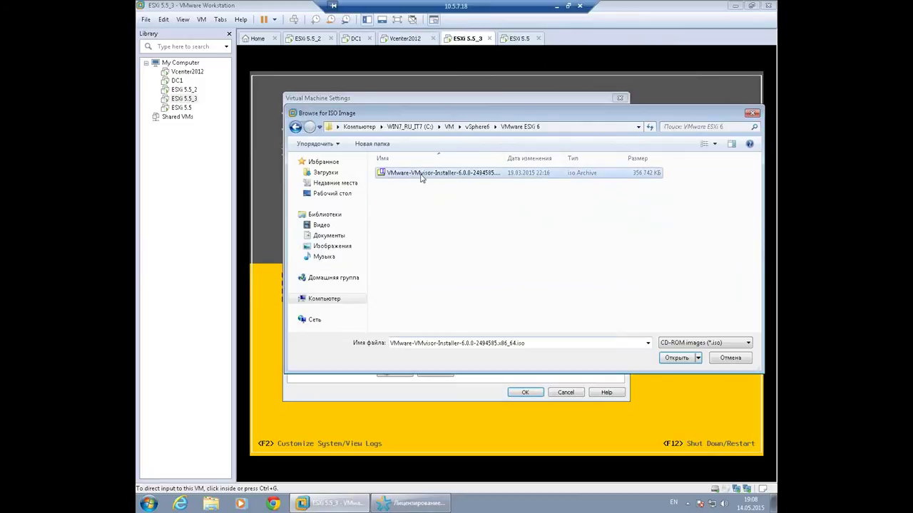
pyautogui.click(471, 145)
pyautogui.click(471, 136)
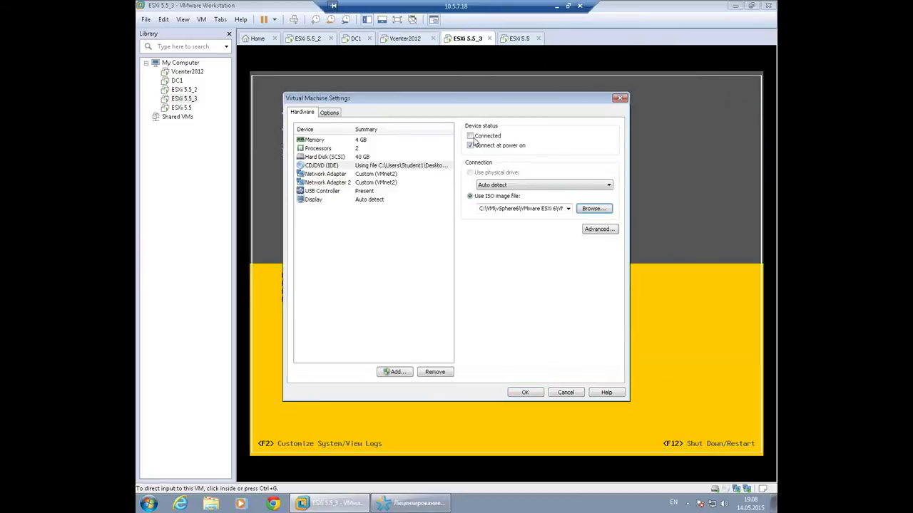
pyautogui.click(525, 393)
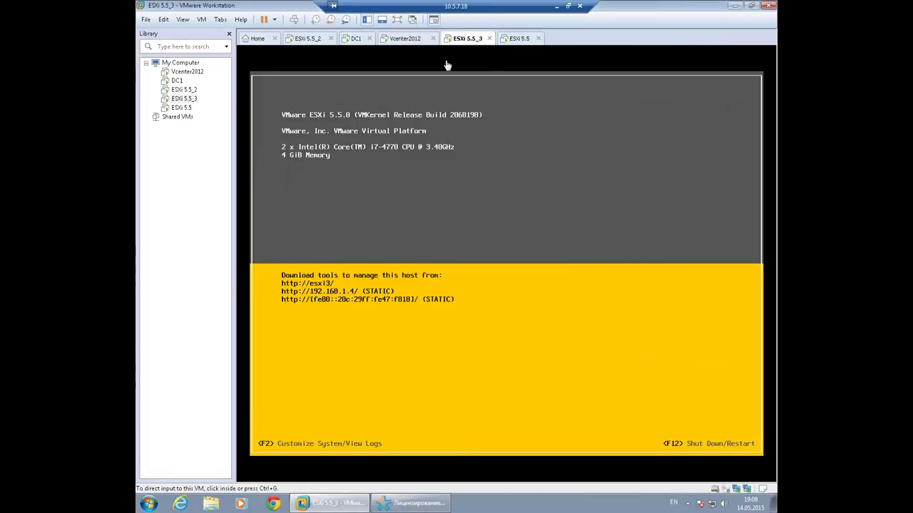
# Reboot esxi3 from vCenter, watch the ESXi 5.5_3 console, then return to Vcenter2012.
pyautogui.click(404, 38)
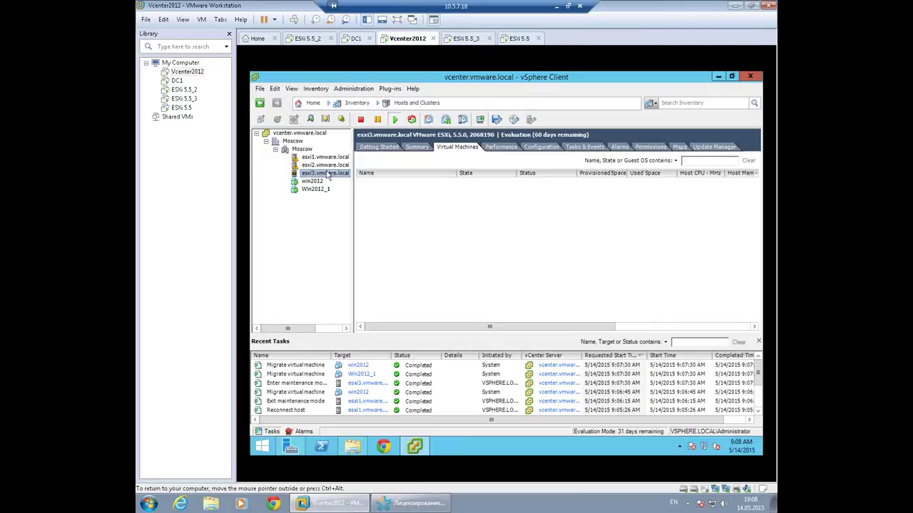
pyautogui.rightClick(328, 174)
pyautogui.click(364, 305)
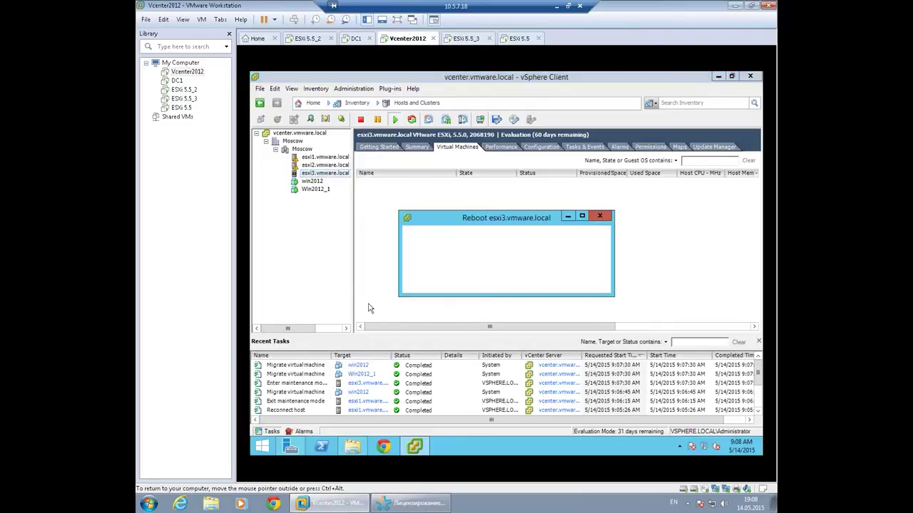
pyautogui.click(553, 283)
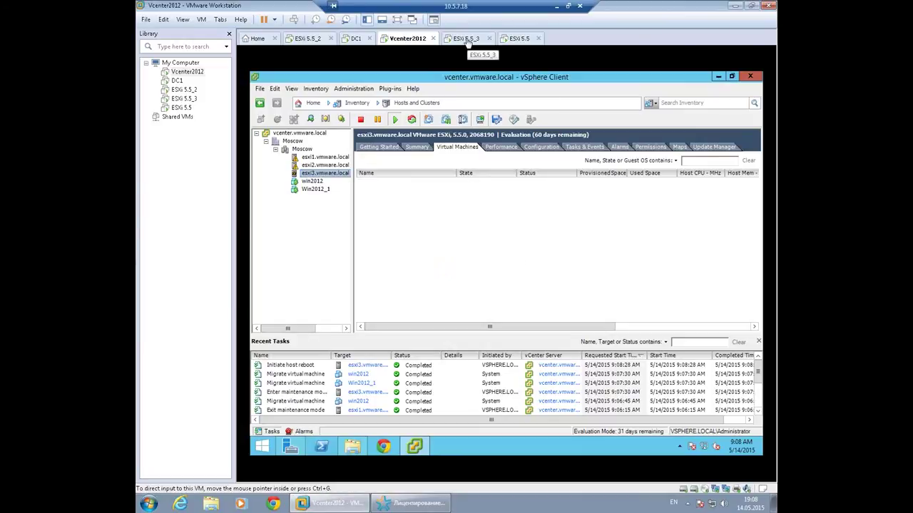
pyautogui.click(467, 39)
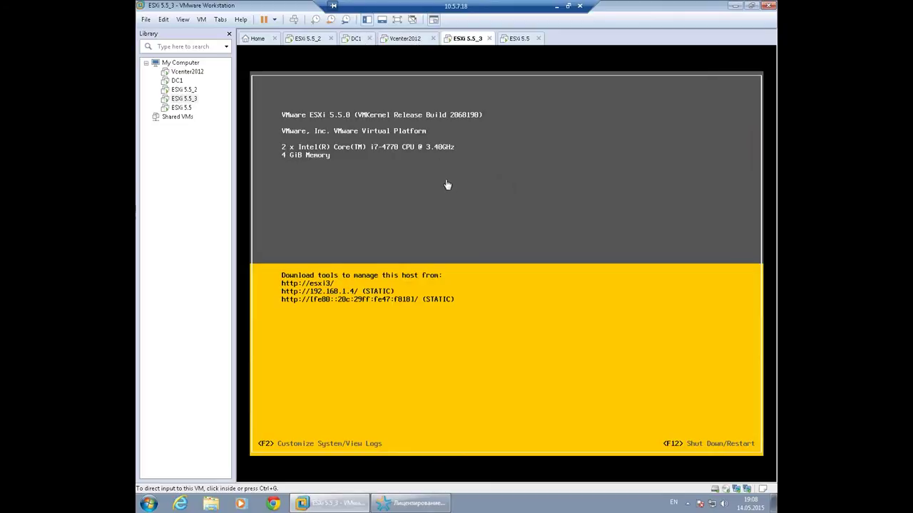
pyautogui.click(413, 41)
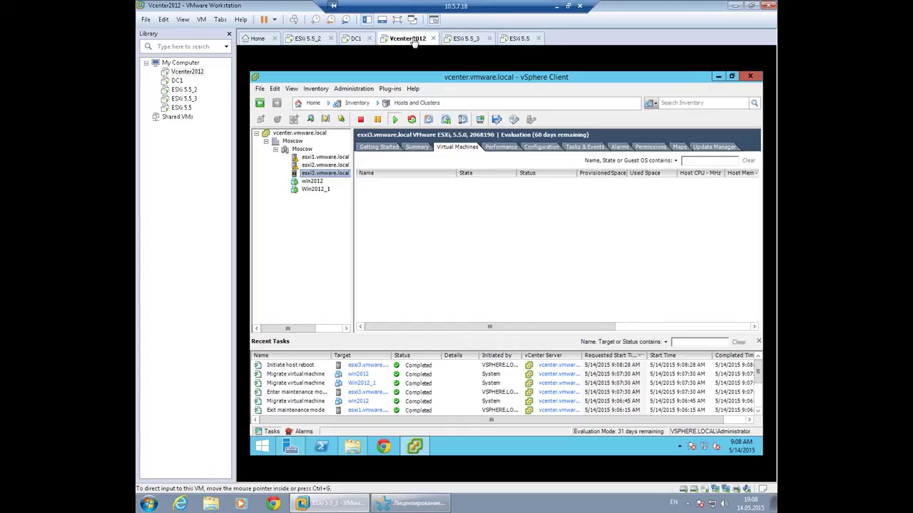
# Accept the ESXi 6.0.0 EULA, pick the 40 GB local disk, and choose Upgrade ESXi, preserve VMFS datastore.
pyautogui.click(467, 40)
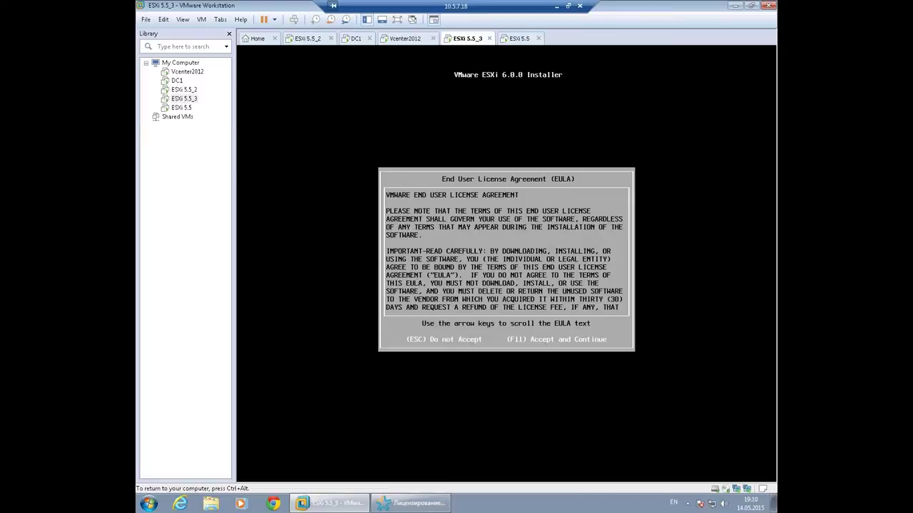
pyautogui.press('F11')
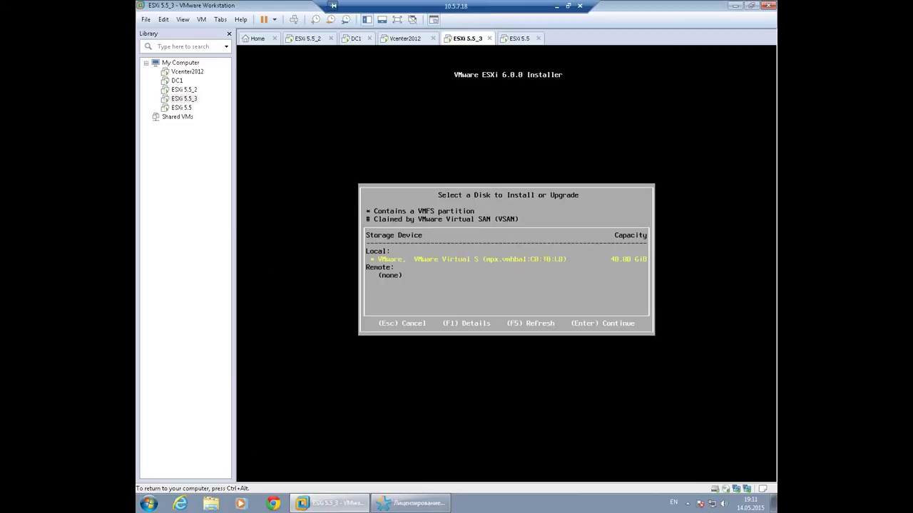
pyautogui.press('Return')
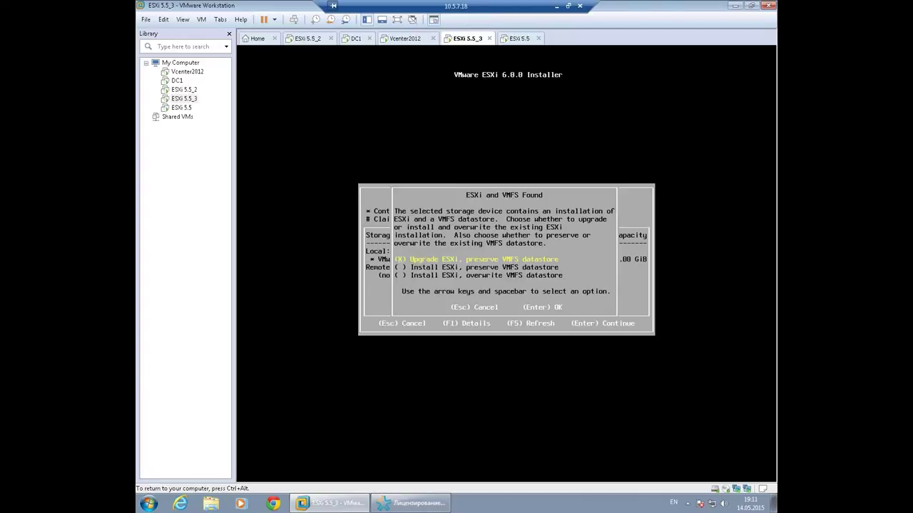
pyautogui.press('Down')
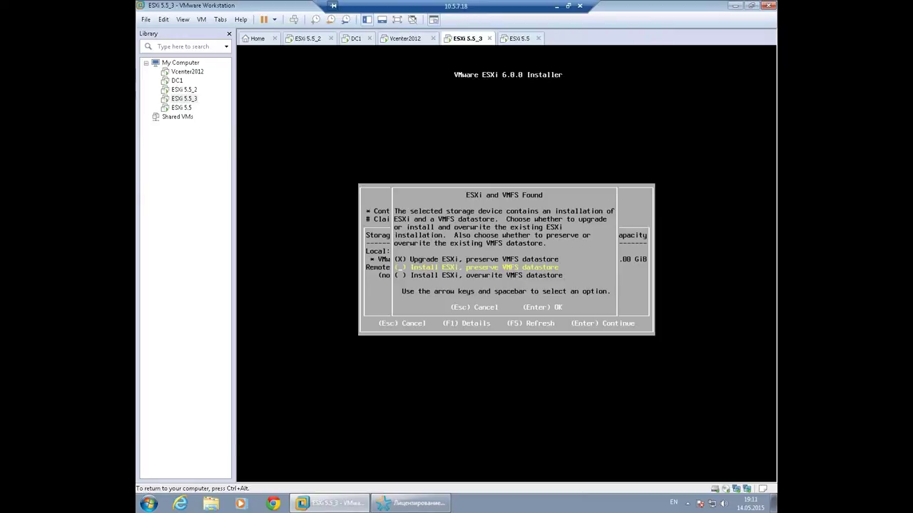
pyautogui.press('Down')
pyautogui.press('Up')
pyautogui.press('Down')
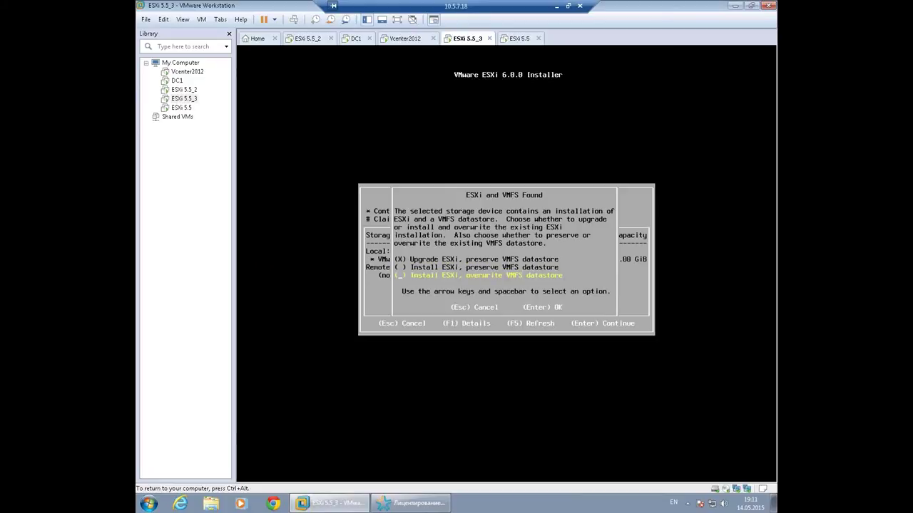
pyautogui.press('Up')
pyautogui.press('Up')
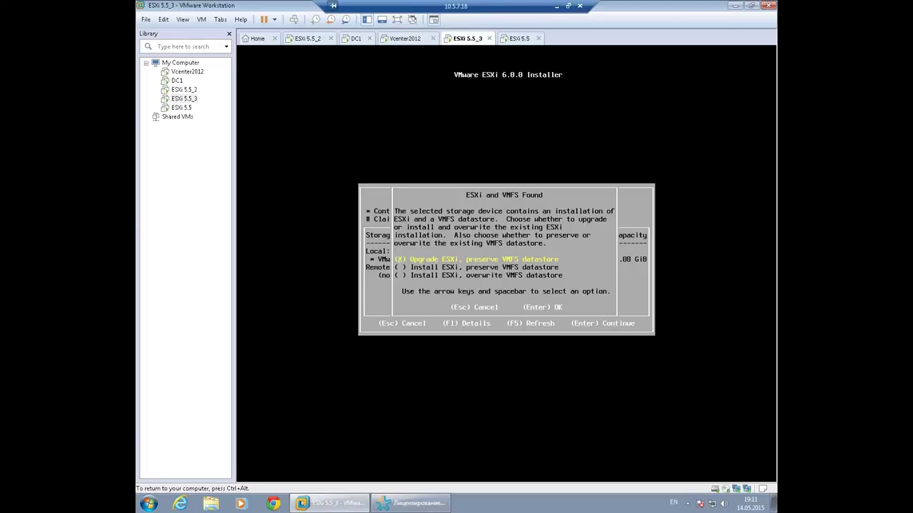
pyautogui.press('Return')
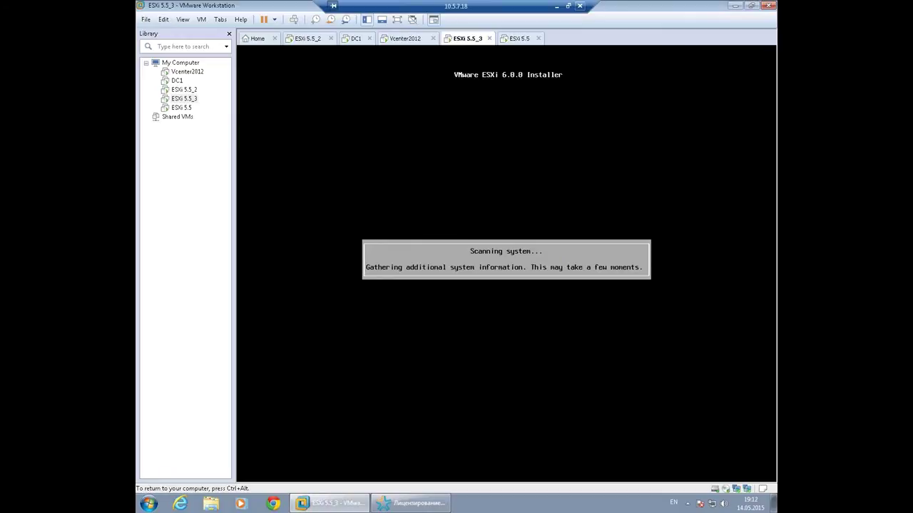
# Compare win2012 and Win2012_1 in vCenter, viewing Win2012_1's Summary tab for its host.
pyautogui.click(415, 39)
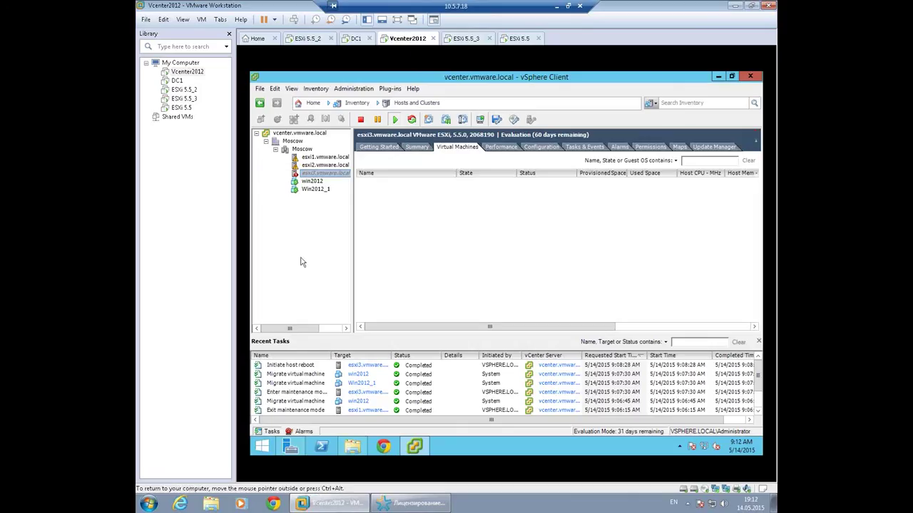
pyautogui.click(313, 182)
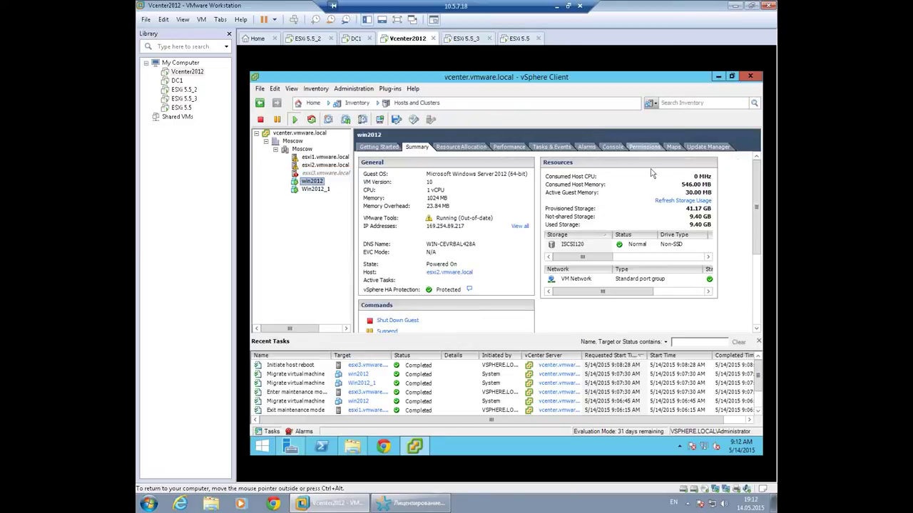
pyautogui.click(314, 189)
pyautogui.click(313, 183)
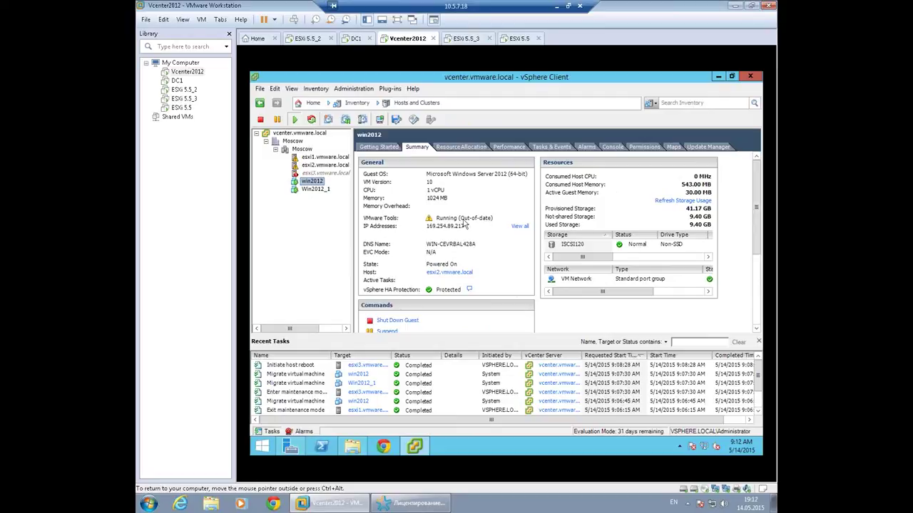
pyautogui.click(315, 189)
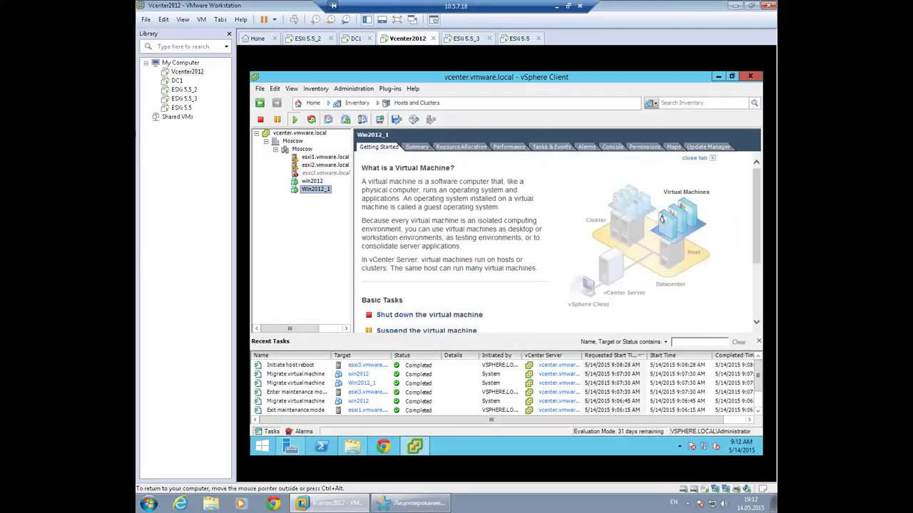
pyautogui.click(417, 147)
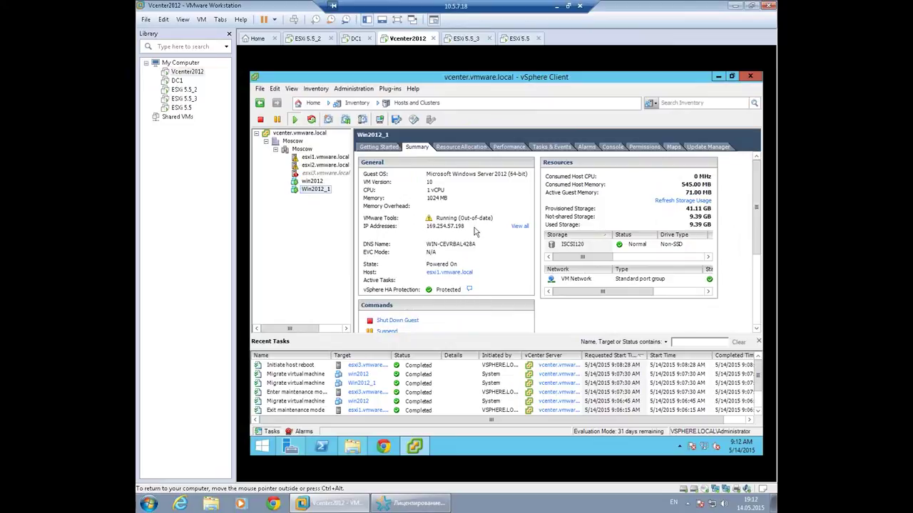
pyautogui.click(313, 257)
# Visit Update Manager from the vSphere home page, then check the ESXi 5.5 console running 6.0.0.
pyautogui.click(308, 104)
pyautogui.click(281, 314)
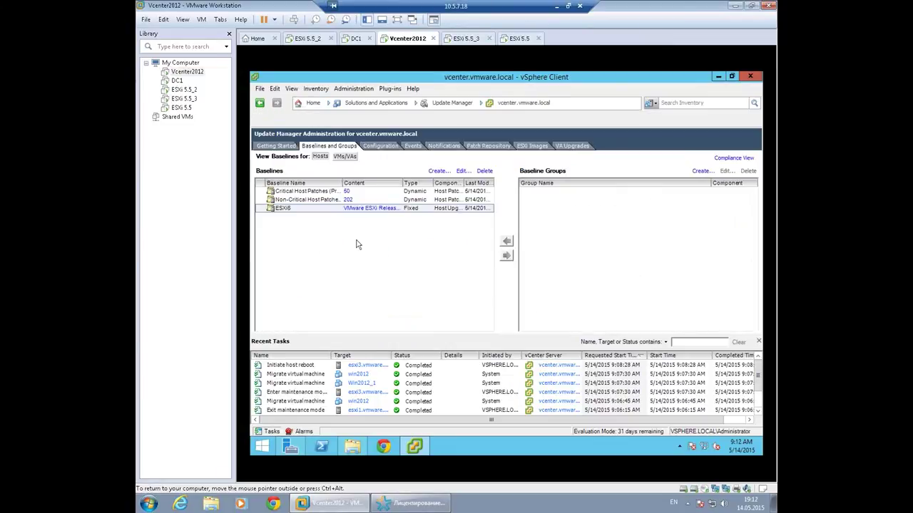
pyautogui.click(314, 103)
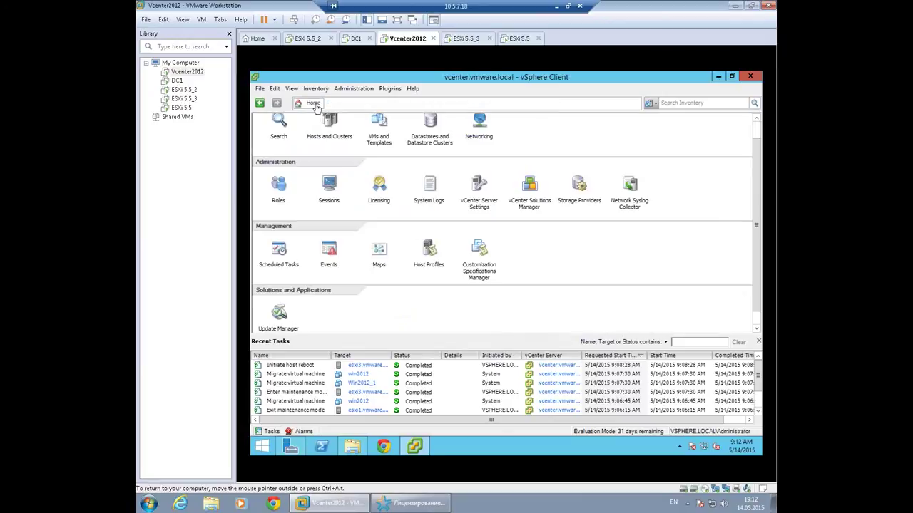
pyautogui.click(520, 42)
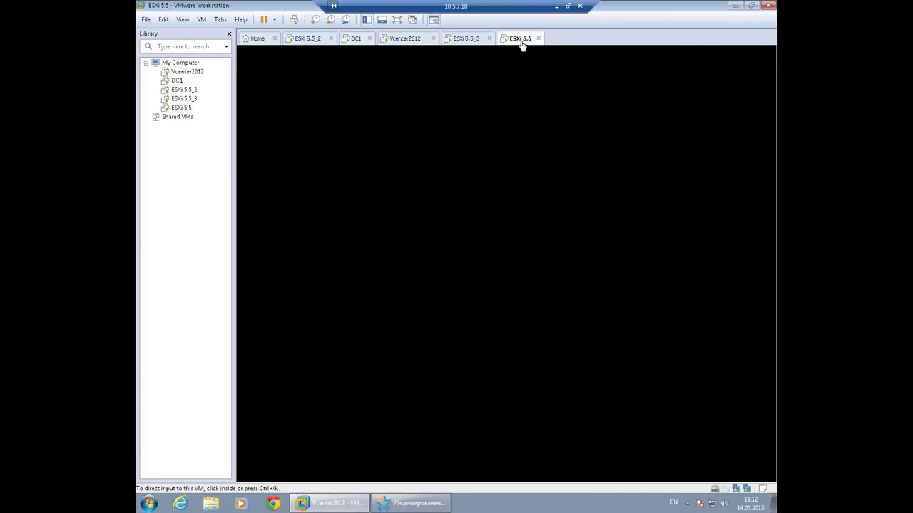
pyautogui.click(469, 41)
# Start the ESXi 5.5_3 machine's upgrade to ESXi 6.0.0 with F11.
pyautogui.click(533, 197)
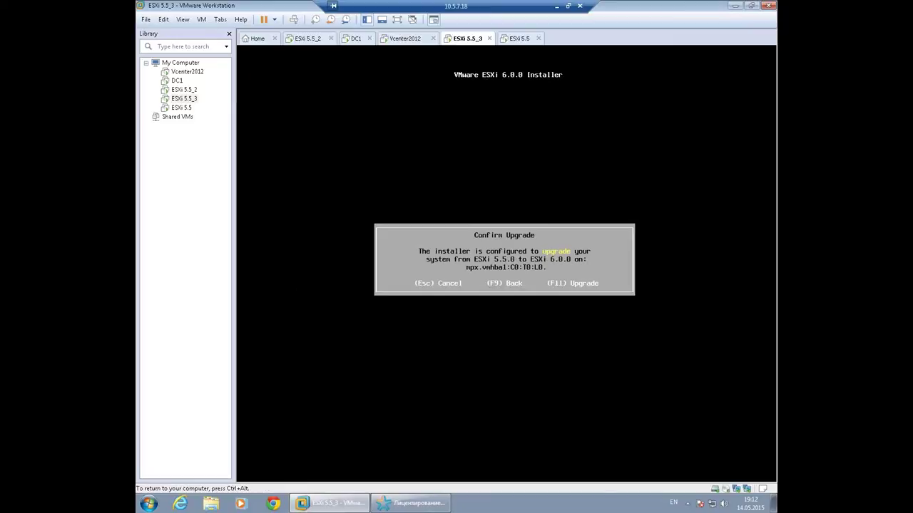
pyautogui.press('F11')
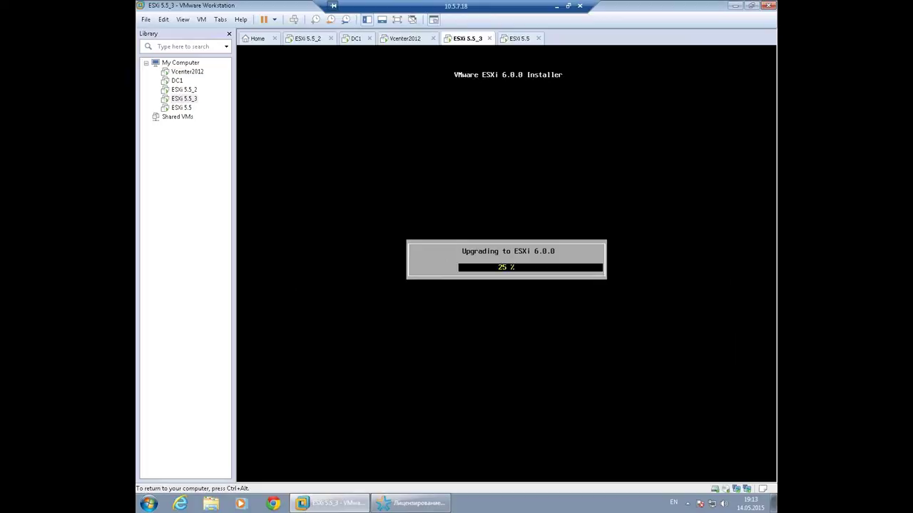
pyautogui.hotkey('ctrl', 'alt')
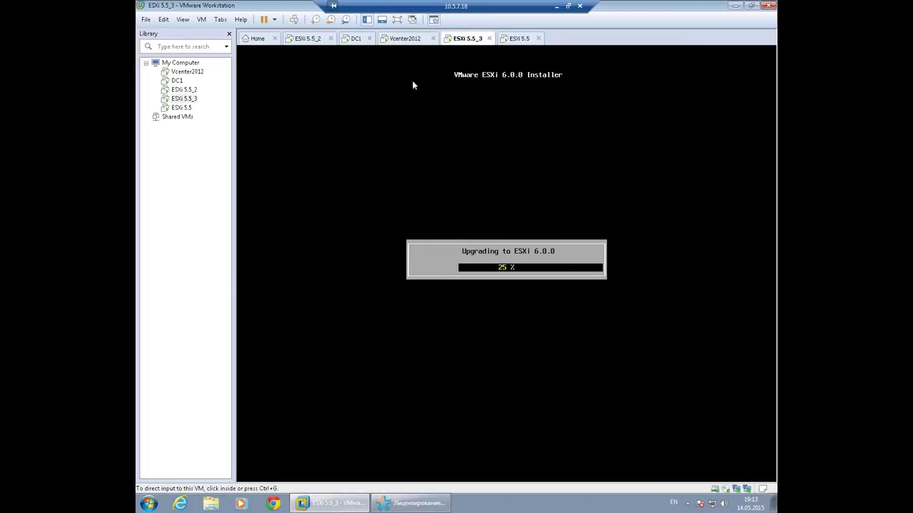
# Check the Moscow cluster's summary in the vCenter machine's Hosts and Clusters inventory.
pyautogui.click(403, 39)
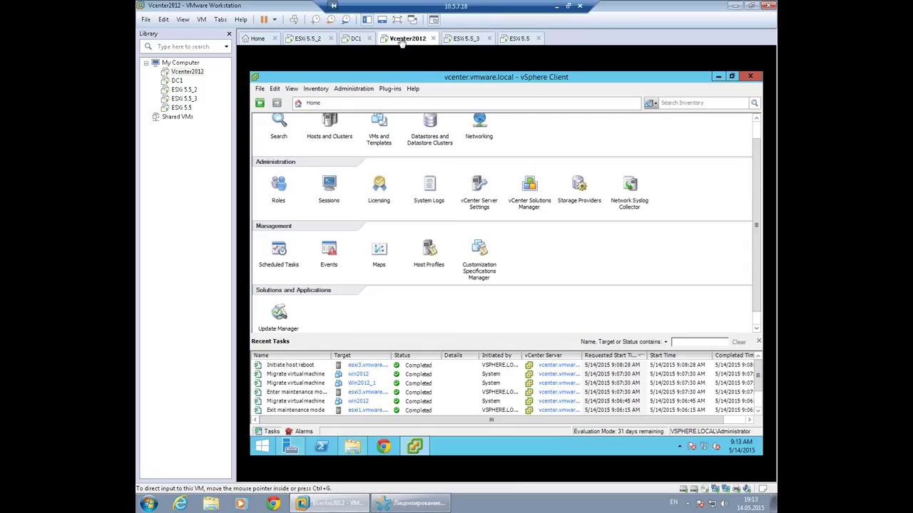
pyautogui.click(329, 122)
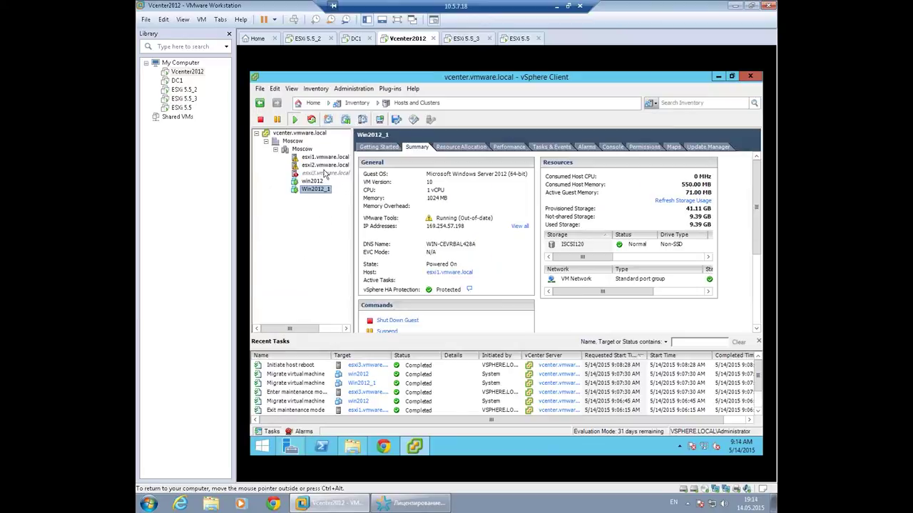
pyautogui.click(303, 149)
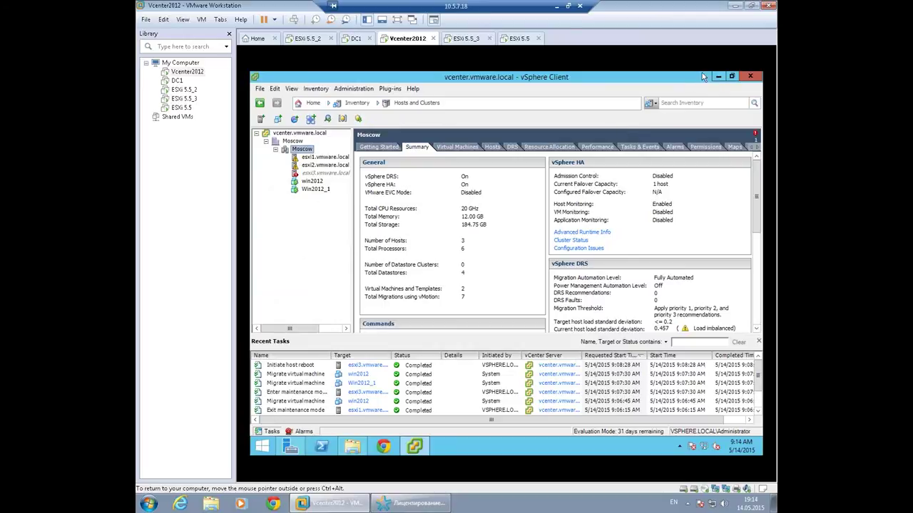
# Reboot the ESXi 5.5_3 server once its upgrade to 6.0.0 completes.
pyautogui.click(456, 41)
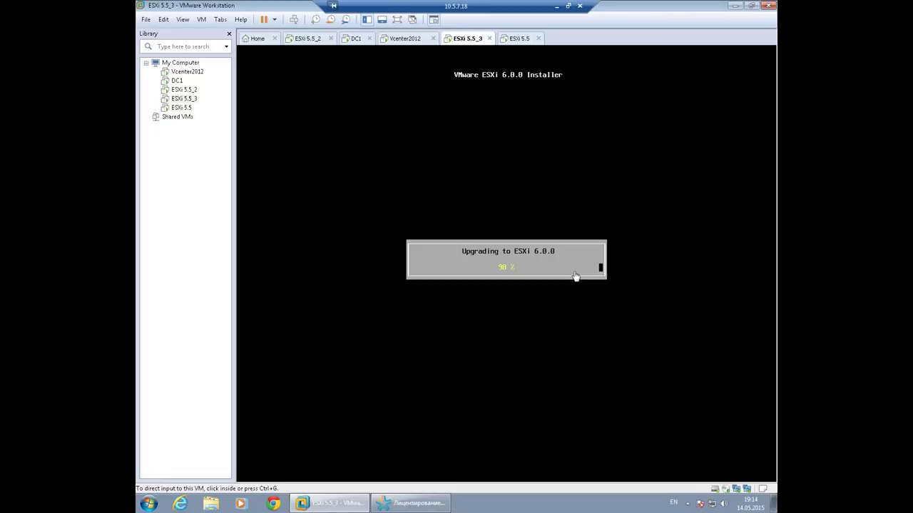
pyautogui.click(555, 283)
pyautogui.press('Return')
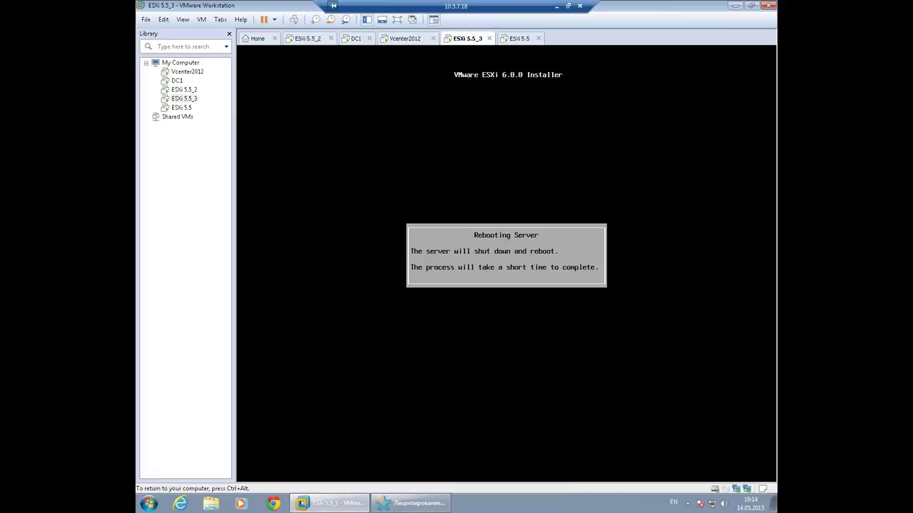
pyautogui.hotkey('ctrl', 'alt')
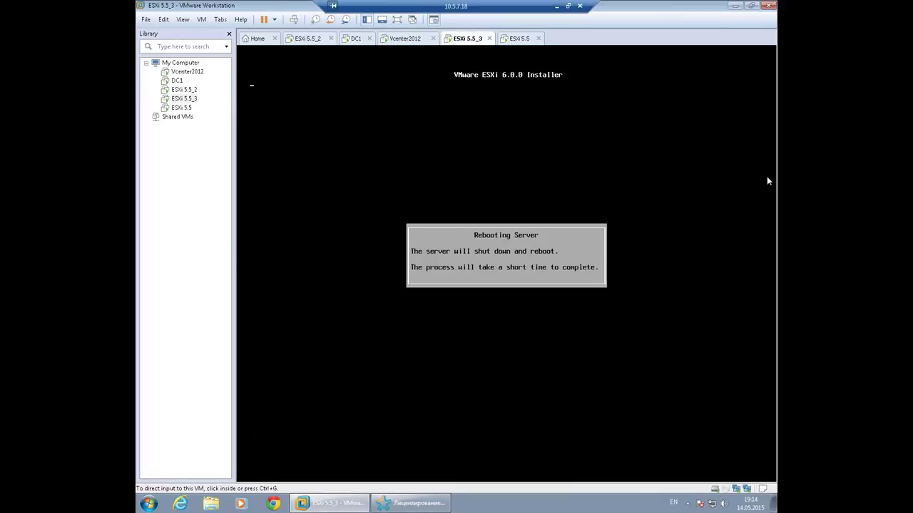
# Turn off Connect at power on for ESXi 5.5_3's CD/DVD drive, then return to Vcenter2012.
pyautogui.rightClick(464, 39)
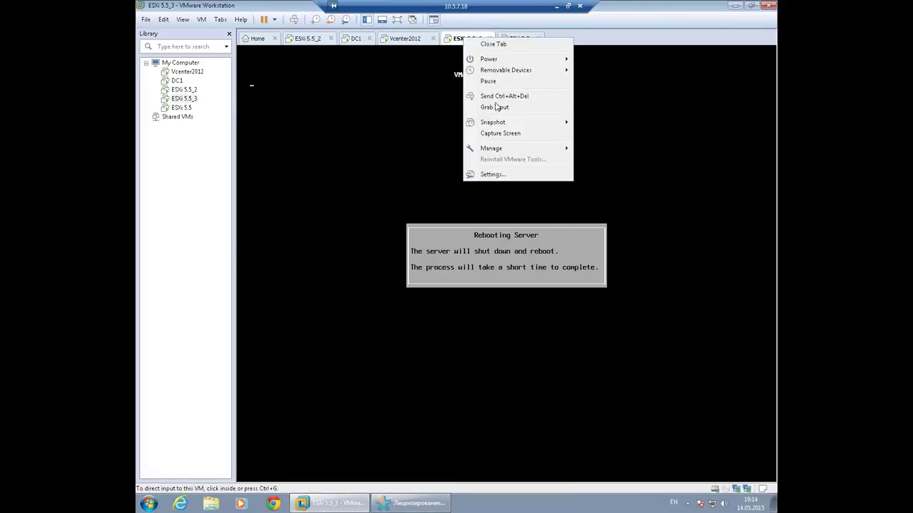
pyautogui.click(492, 174)
pyautogui.click(361, 168)
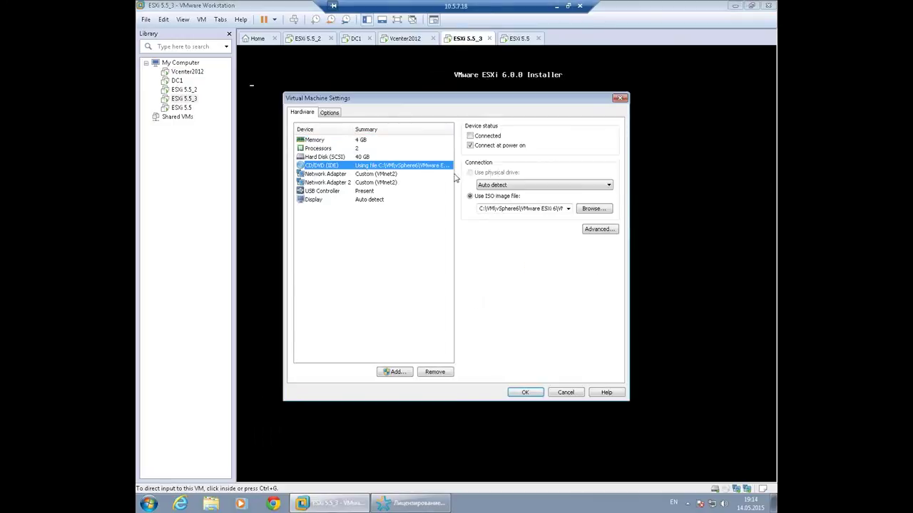
pyautogui.moveTo(434, 102); pyautogui.dragTo(461, 161)
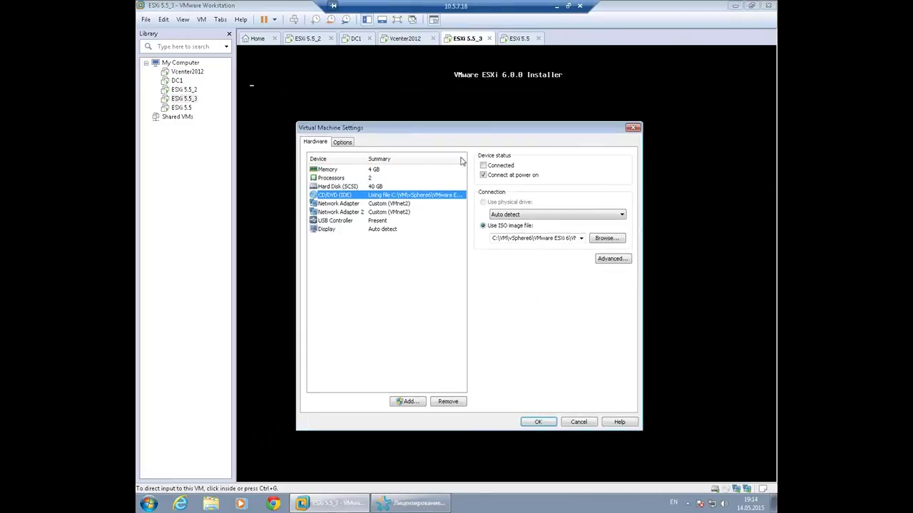
pyautogui.click(494, 177)
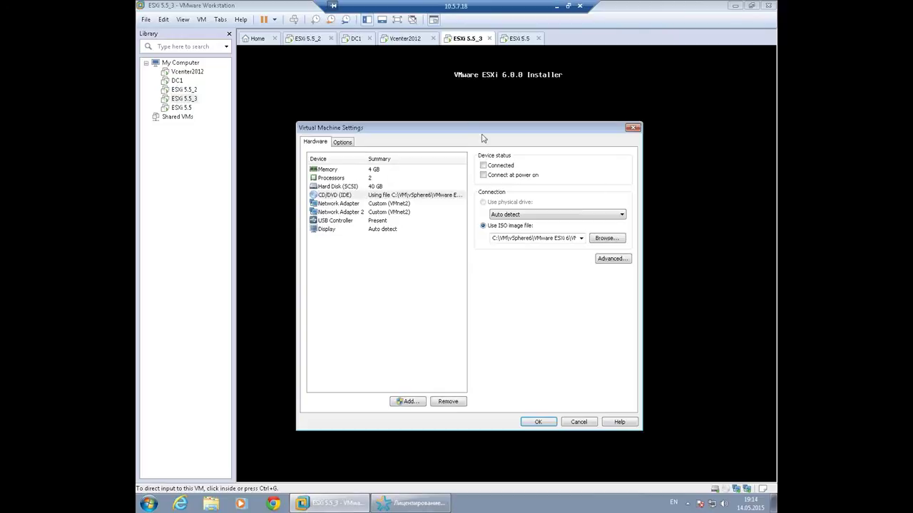
pyautogui.moveTo(459, 129); pyautogui.dragTo(329, 142)
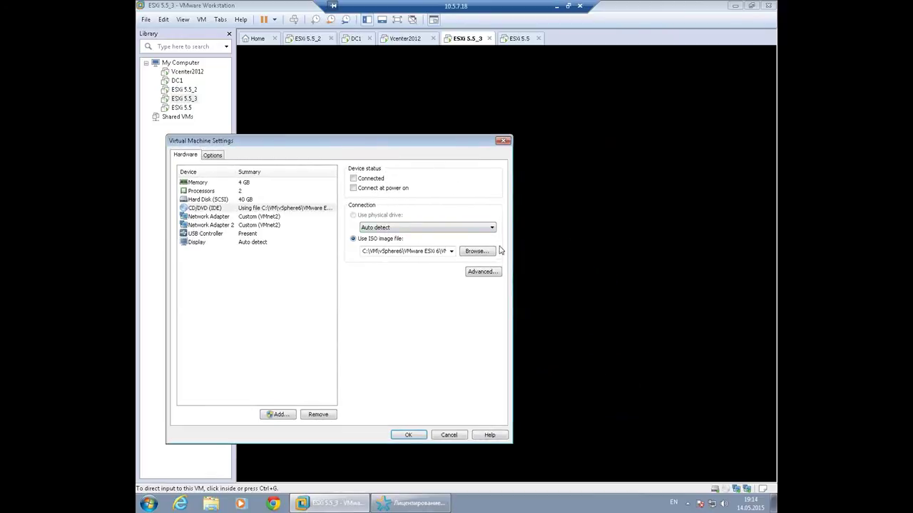
pyautogui.click(408, 435)
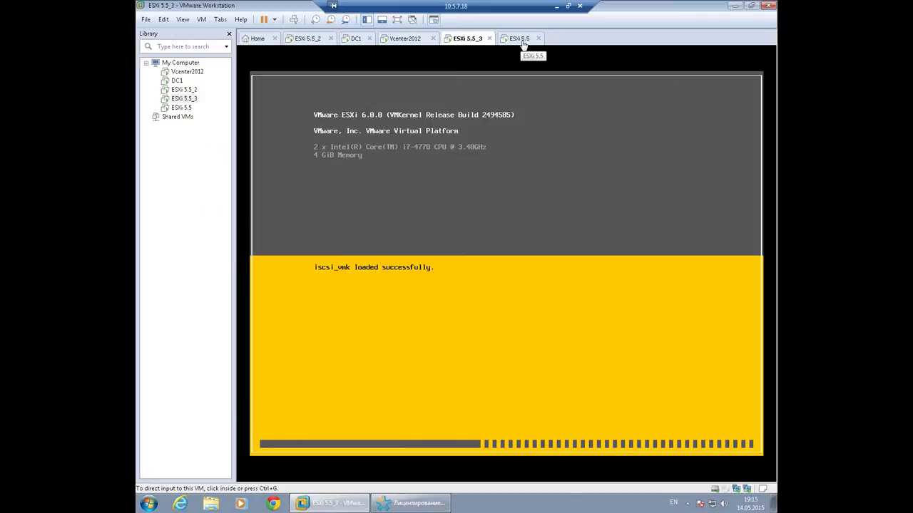
pyautogui.click(407, 40)
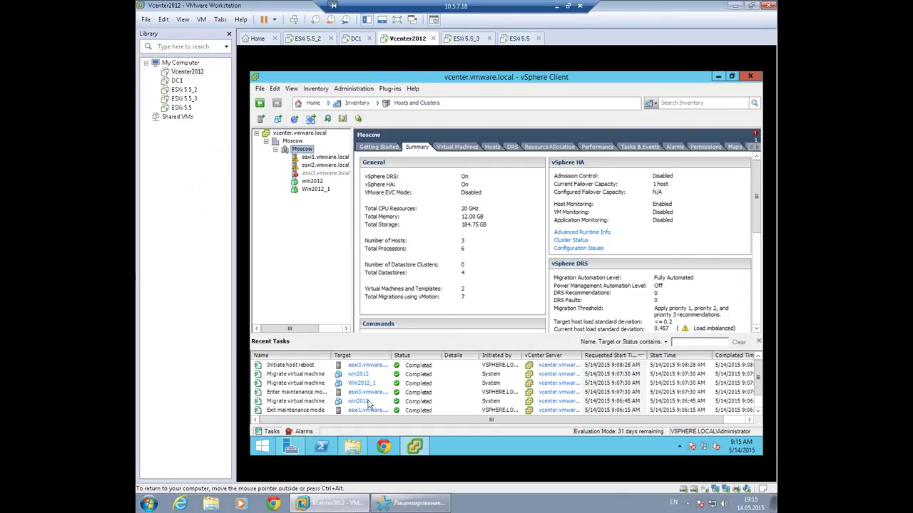
pyautogui.click(386, 446)
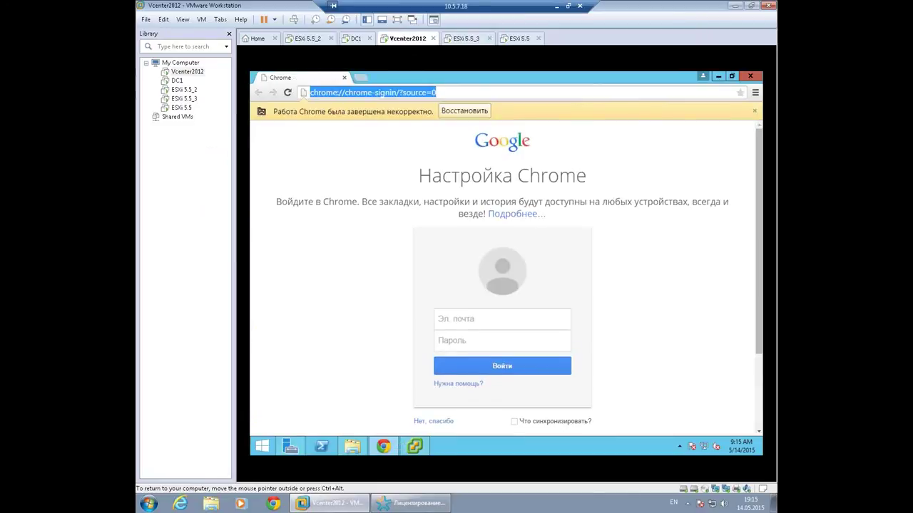
pyautogui.write('v')
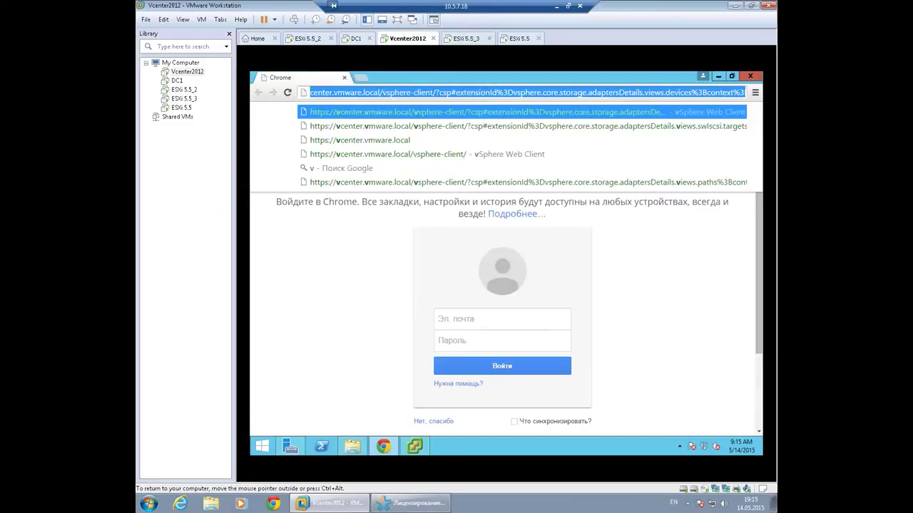
pyautogui.write('center')
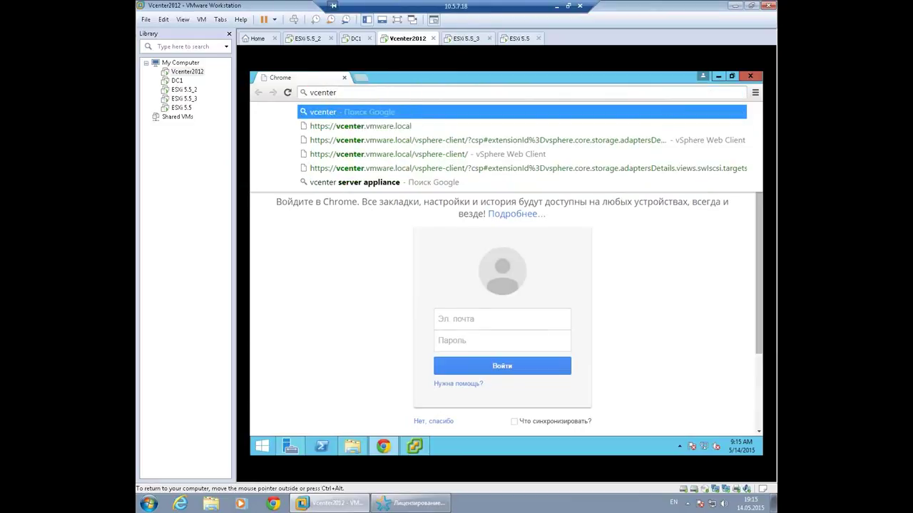
pyautogui.press('Down')
pyautogui.press('Down')
pyautogui.press('Down')
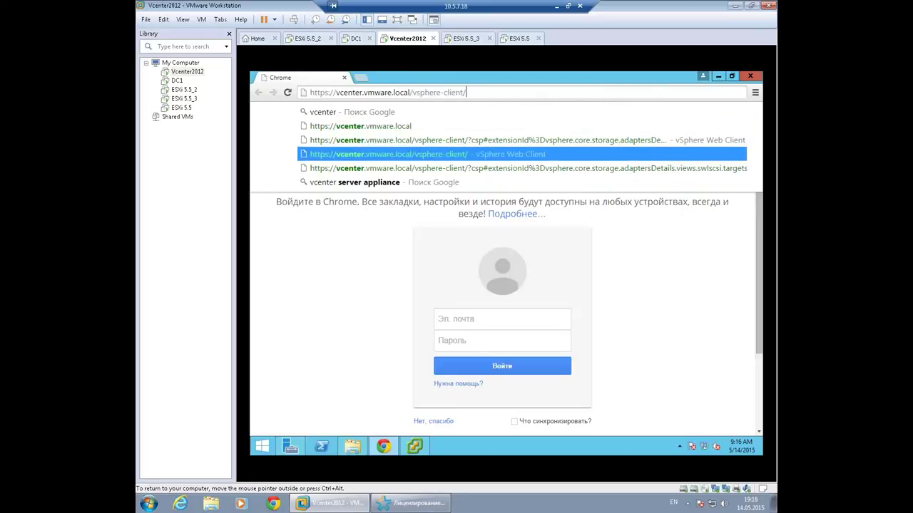
pyautogui.press('Return')
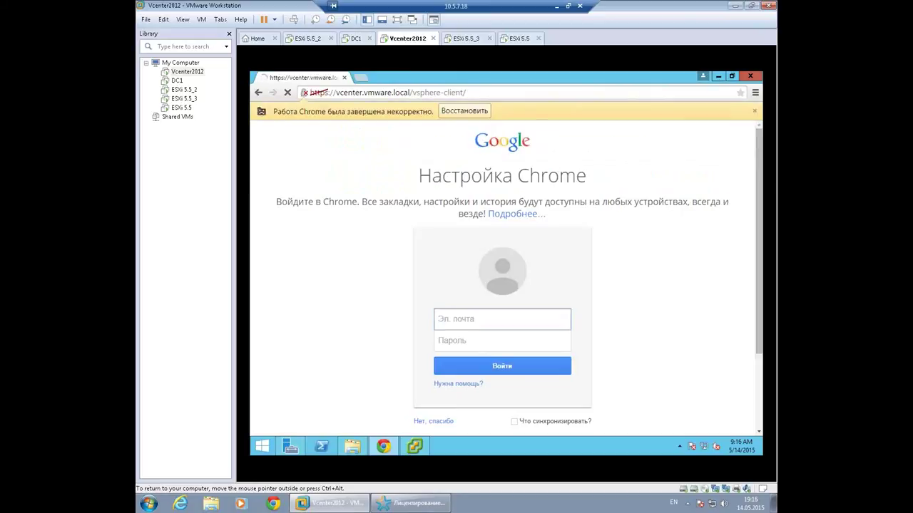
pyautogui.click(389, 324)
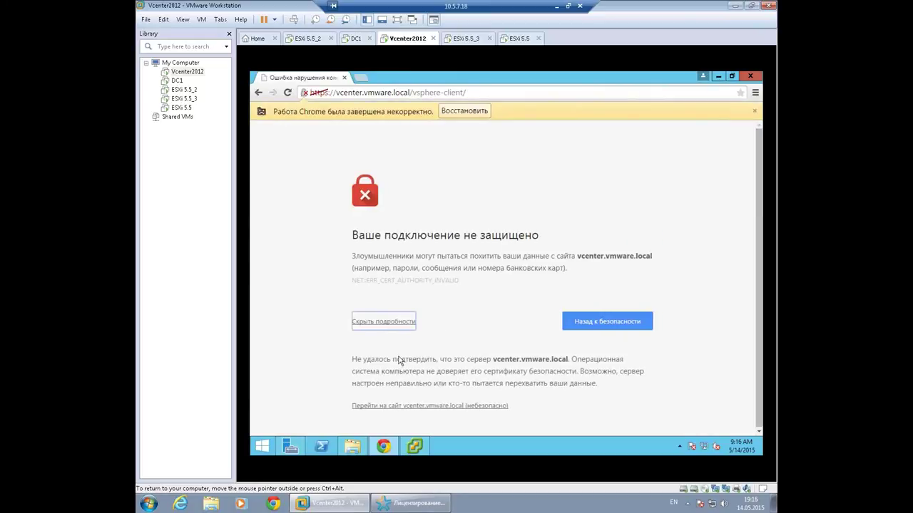
pyautogui.click(425, 406)
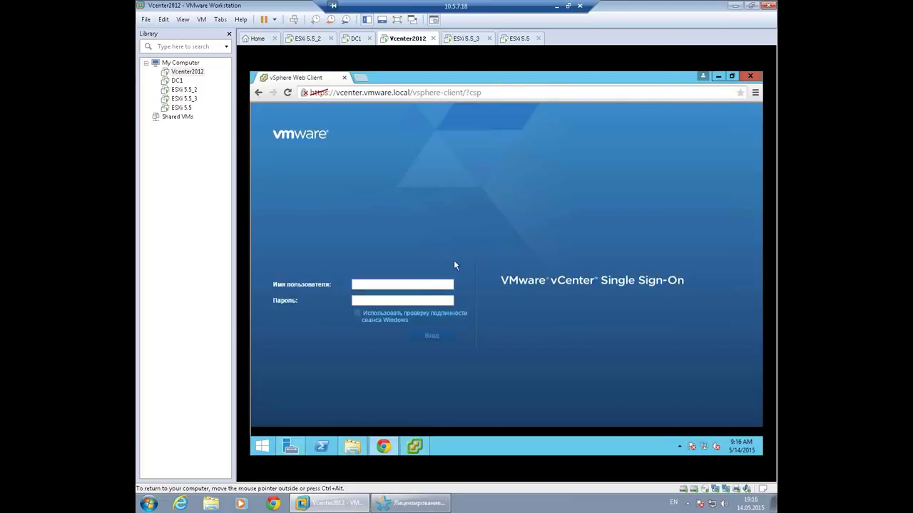
# Sign in as administrator@vsphere, then bring the desktop vSphere Client forward.
pyautogui.write('administrator@vsp')
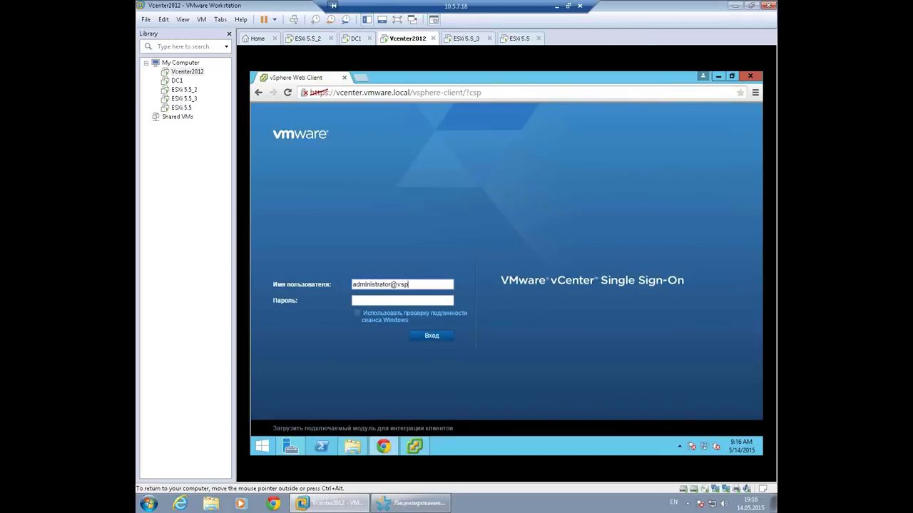
pyautogui.write('here.local')
pyautogui.press('Return')
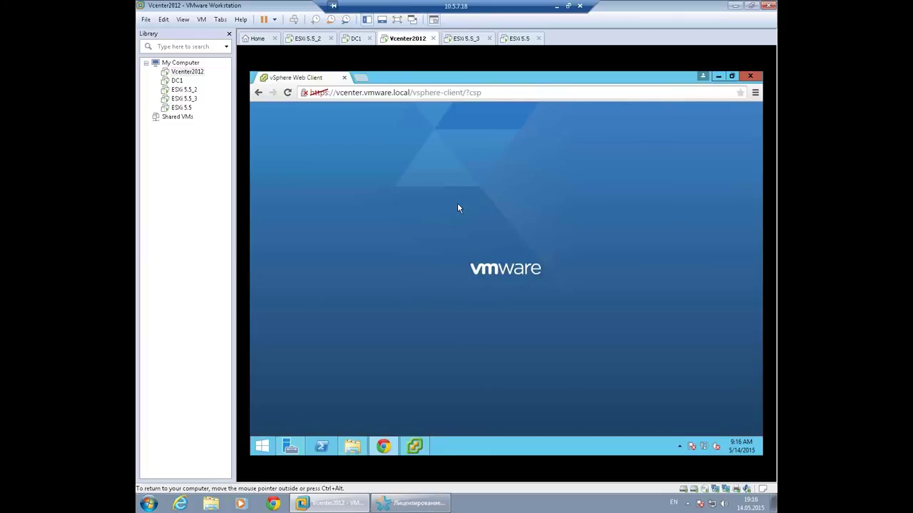
pyautogui.moveTo(388, 449)
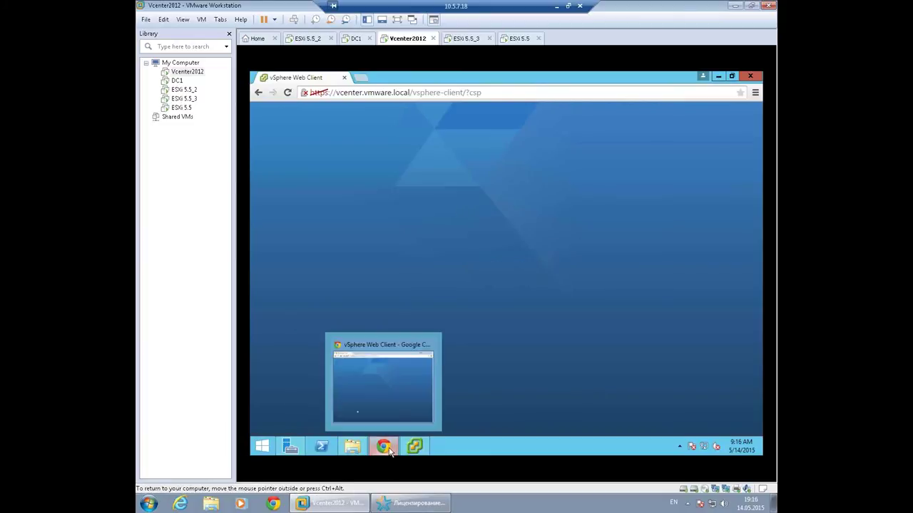
pyautogui.click(415, 446)
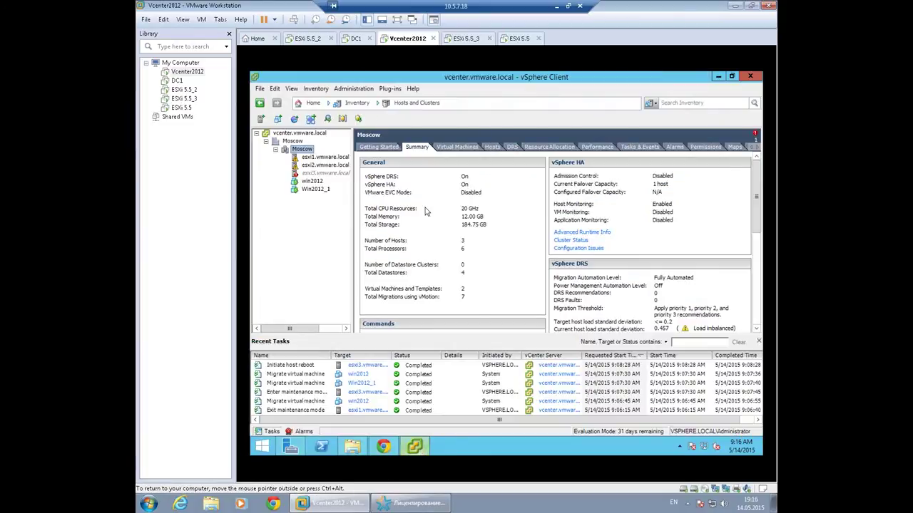
# Glance at ESXi 5.5_3's boot, then return to the vSphere Web Client home page.
pyautogui.click(466, 38)
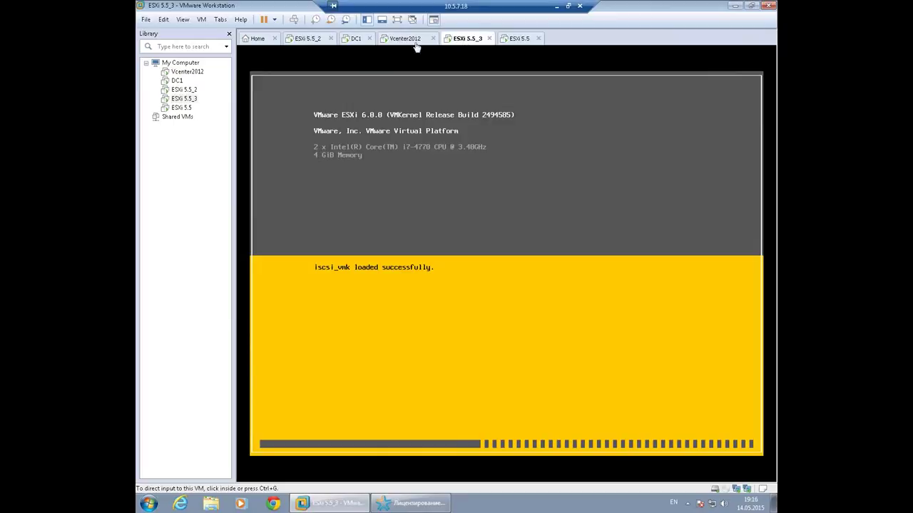
pyautogui.click(402, 40)
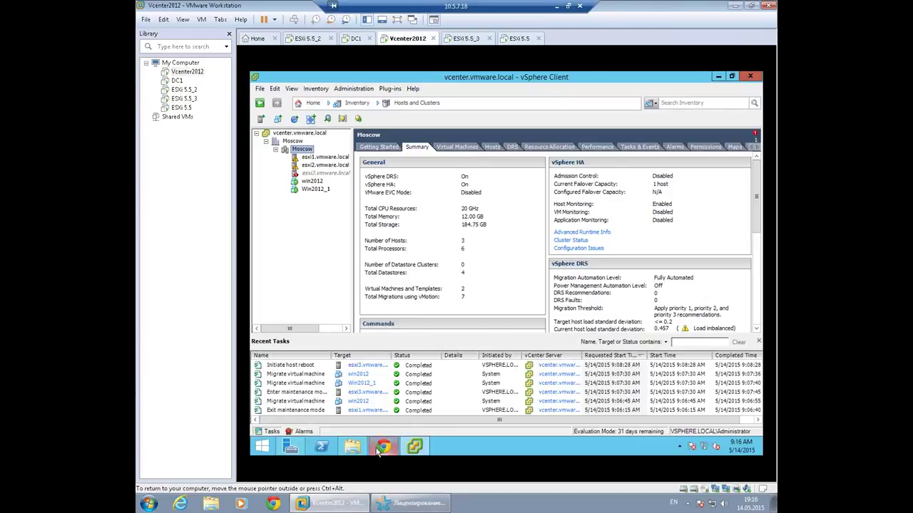
pyautogui.click(377, 449)
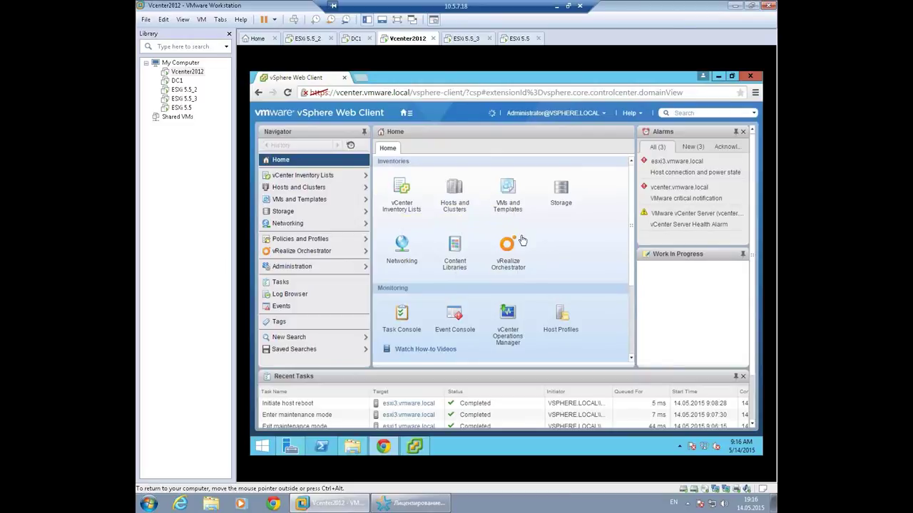
pyautogui.scroll(-3, 521, 241)
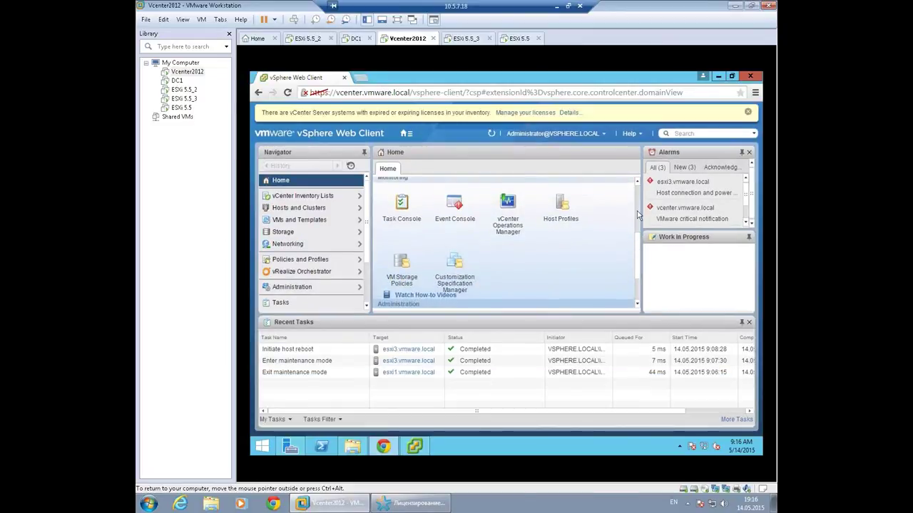
pyautogui.scroll(-2, 639, 265)
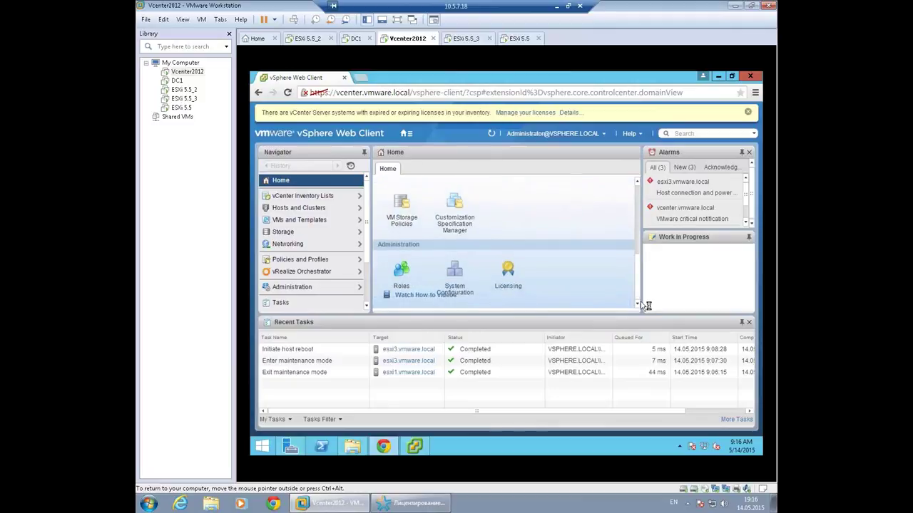
pyautogui.scroll(3, 467, 254)
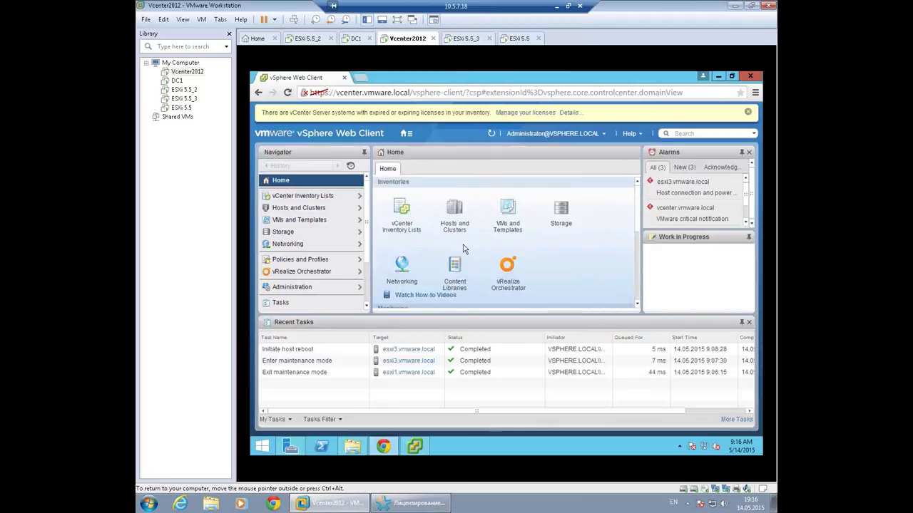
# Open Hosts and Clusters and expand Moscow to list esxi1-3, win2012 and Win2012_1.
pyautogui.click(315, 209)
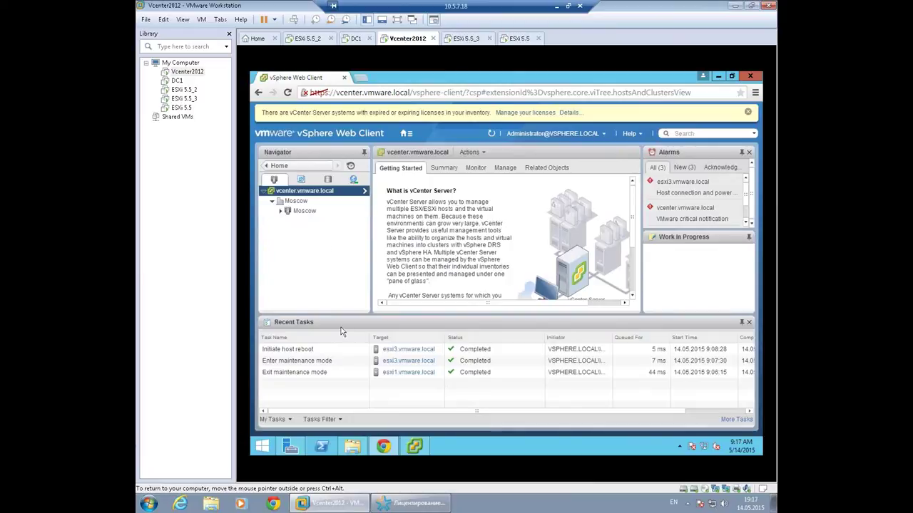
pyautogui.moveTo(339, 314); pyautogui.dragTo(343, 386)
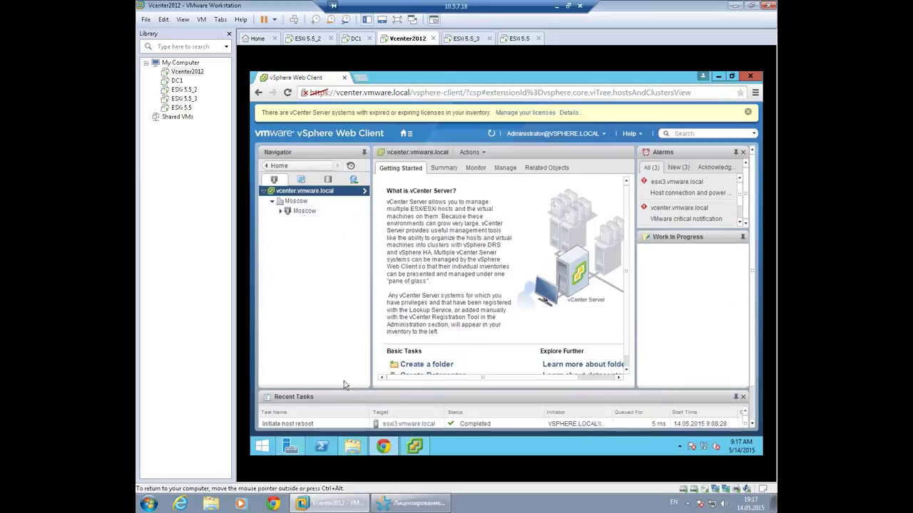
pyautogui.click(303, 213)
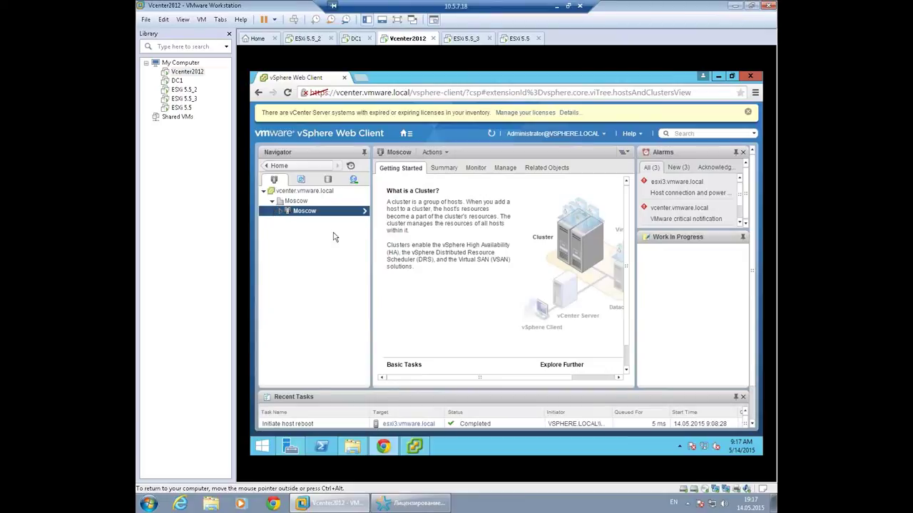
pyautogui.click(280, 212)
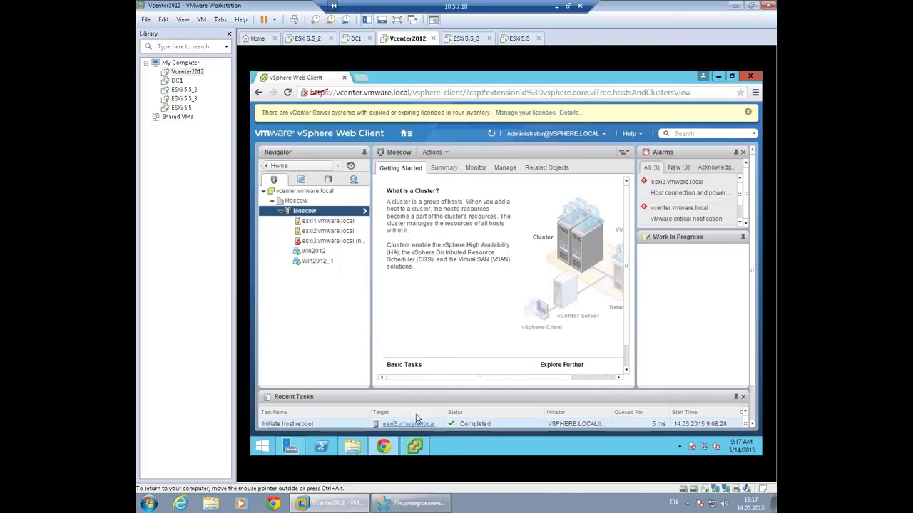
pyautogui.click(414, 446)
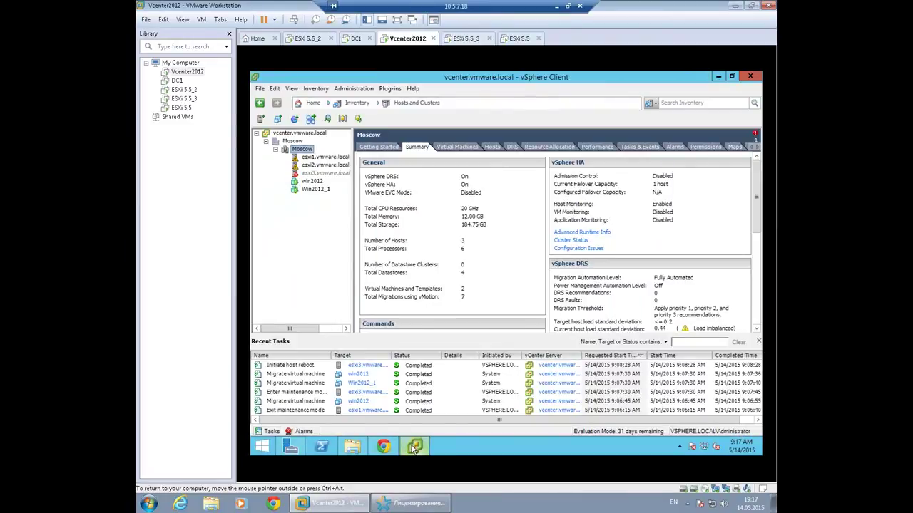
# Check ESXi 5.5_3's boot progress and view the Moscow cluster's Summary in the Web Client.
pyautogui.click(414, 446)
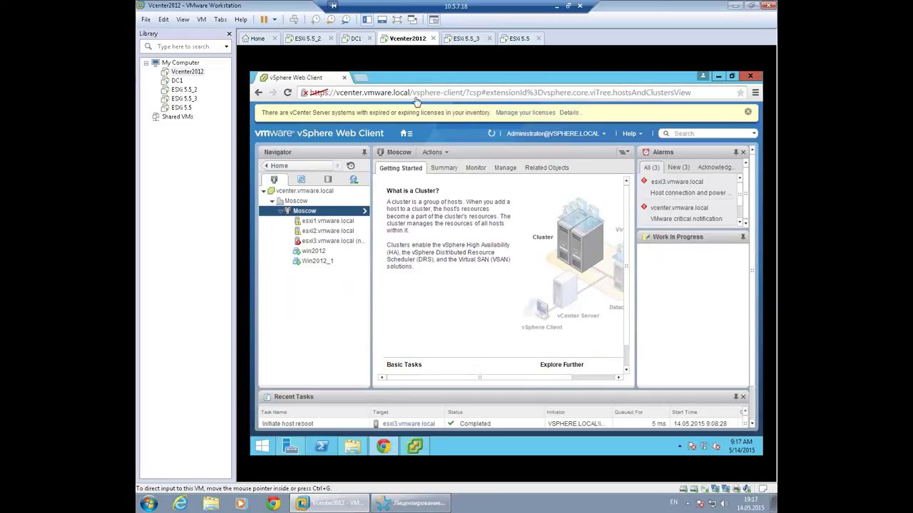
pyautogui.click(465, 39)
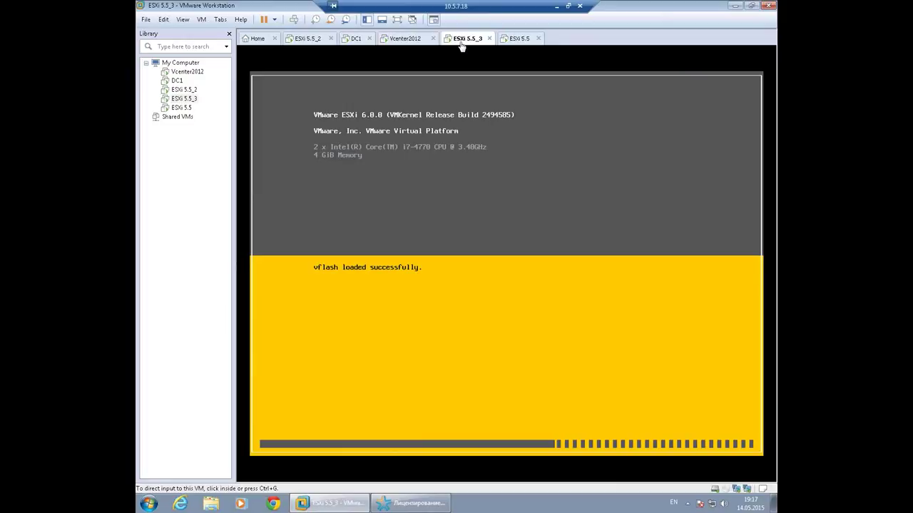
pyautogui.click(406, 42)
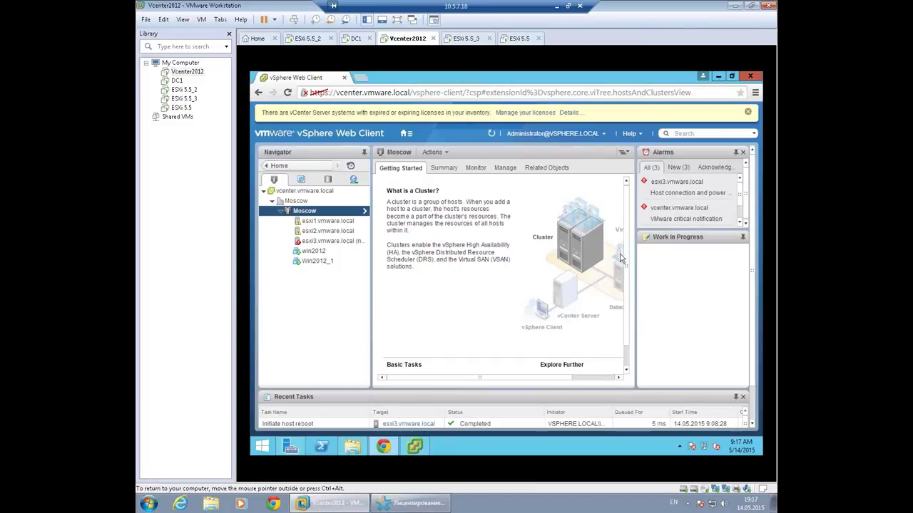
pyautogui.scroll(-1, 628, 257)
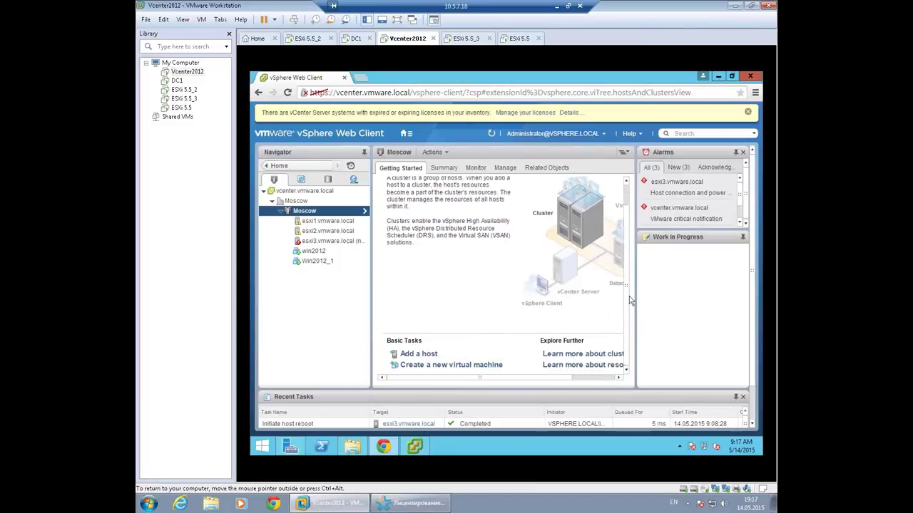
pyautogui.click(442, 172)
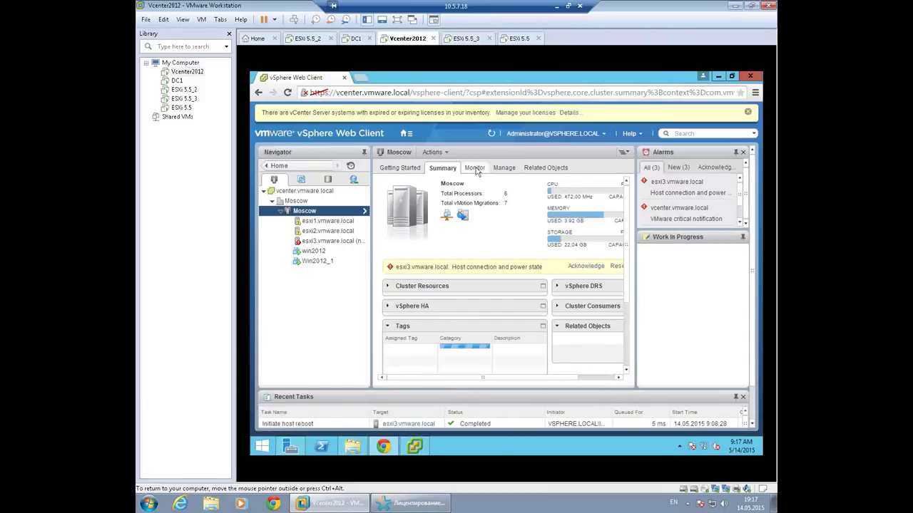
# Open esxi3's Manage > Storage view, recheck the ESXi 5.5_3 boot, then switch to vSphere Client.
pyautogui.click(339, 244)
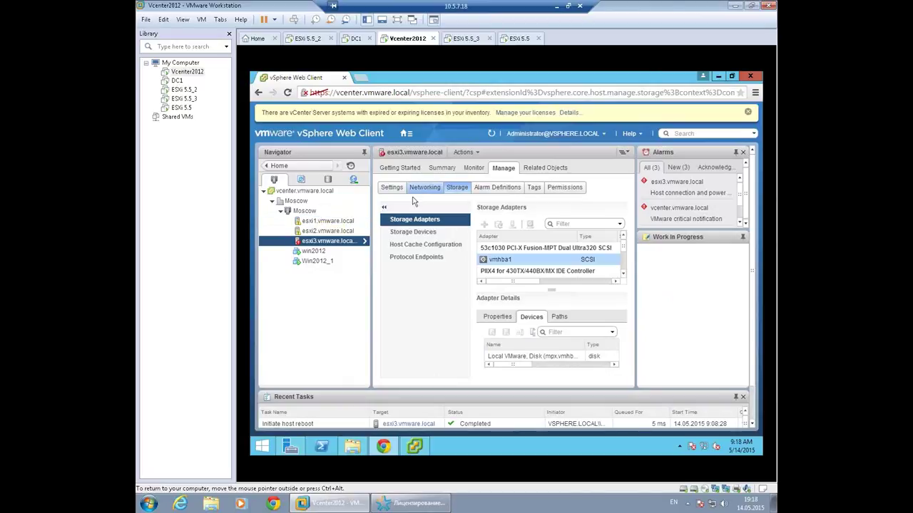
pyautogui.click(473, 42)
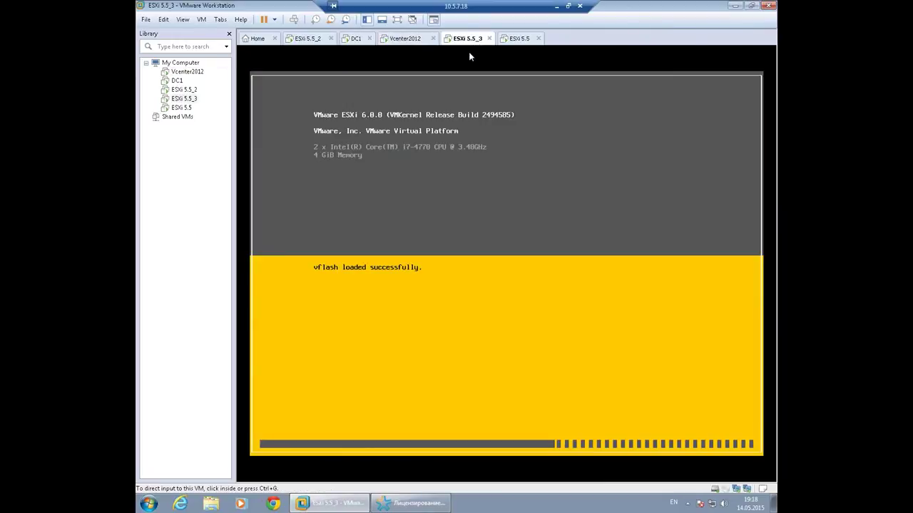
pyautogui.click(405, 42)
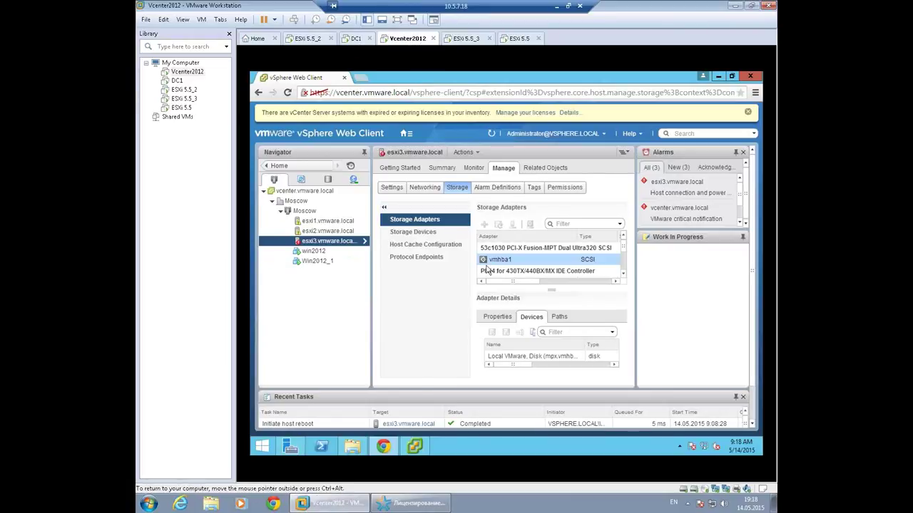
pyautogui.click(407, 447)
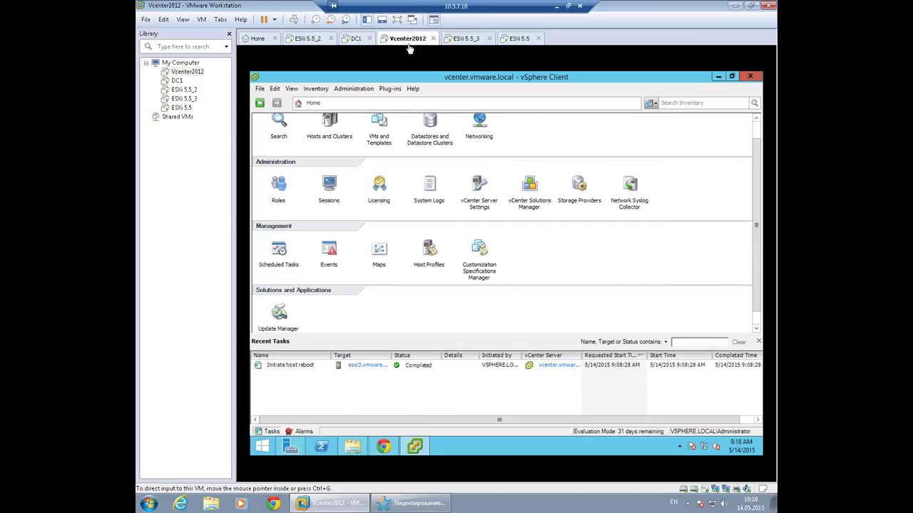
# Confirm ESXi 5.5_2 shows 6.0.0, review esxi3's licensing settings, and open Hosts and Clusters.
pyautogui.click(305, 38)
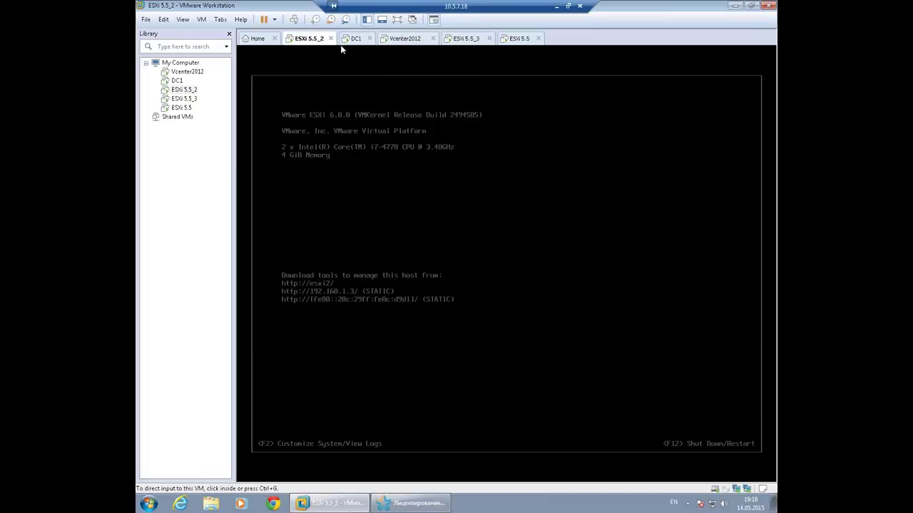
pyautogui.click(400, 40)
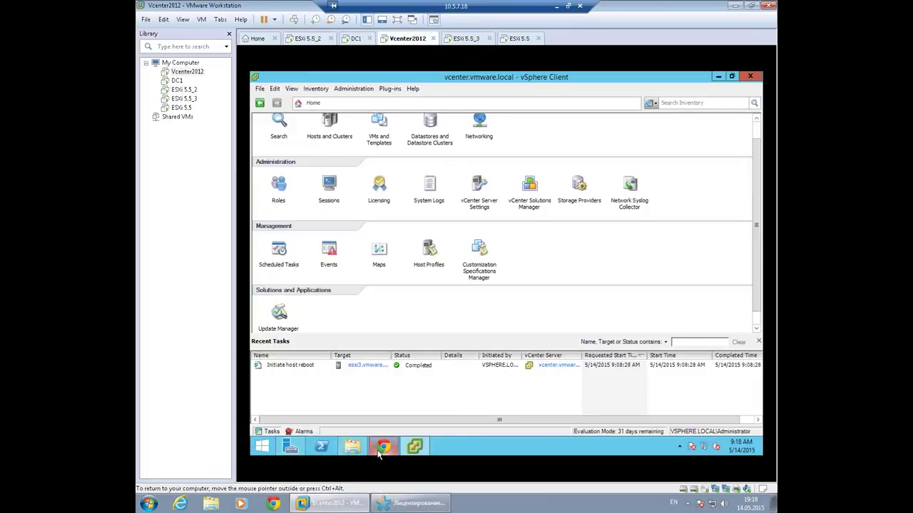
pyautogui.click(383, 445)
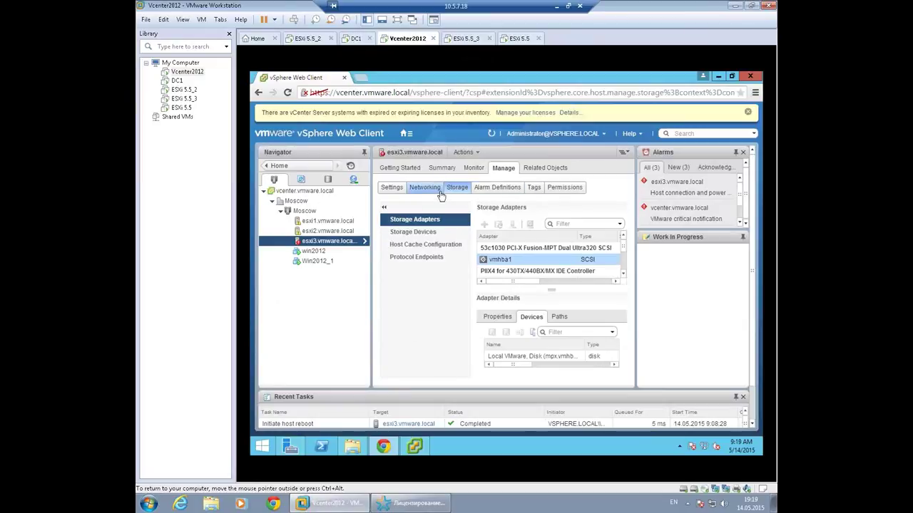
pyautogui.click(389, 188)
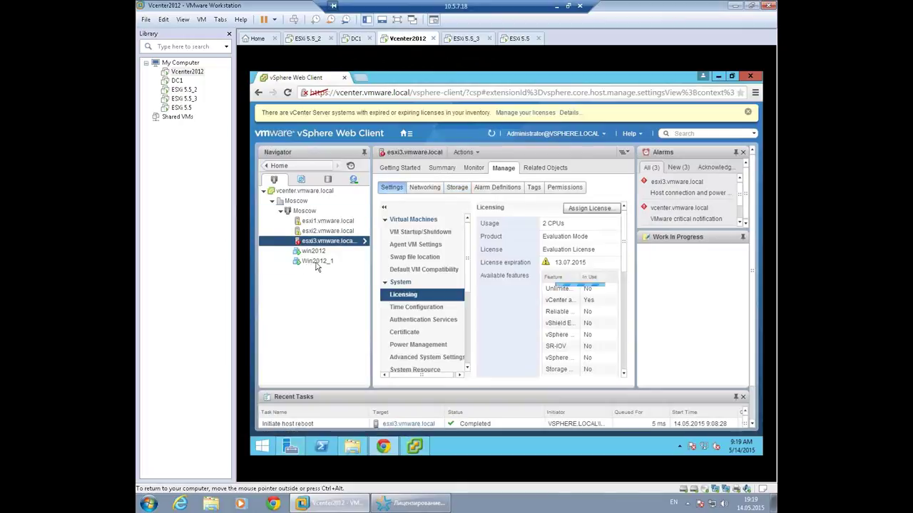
pyautogui.scroll(-4, 442, 278)
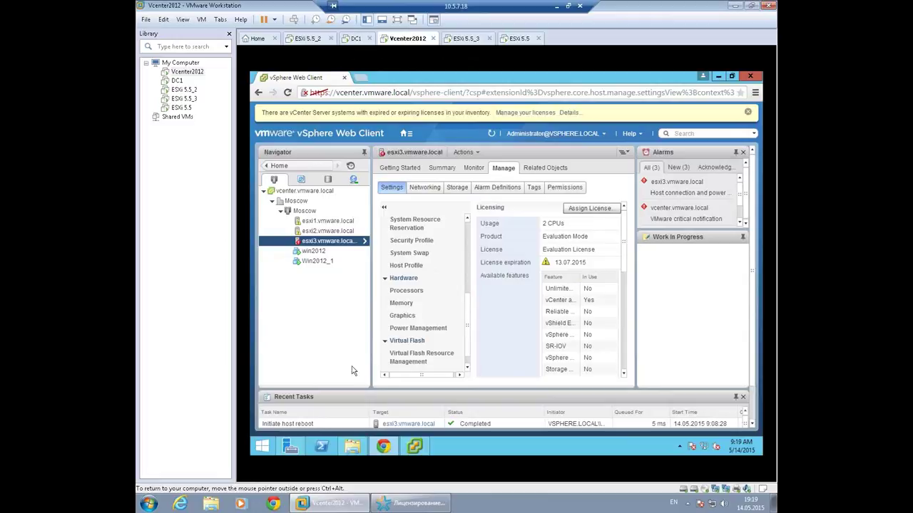
pyautogui.click(415, 448)
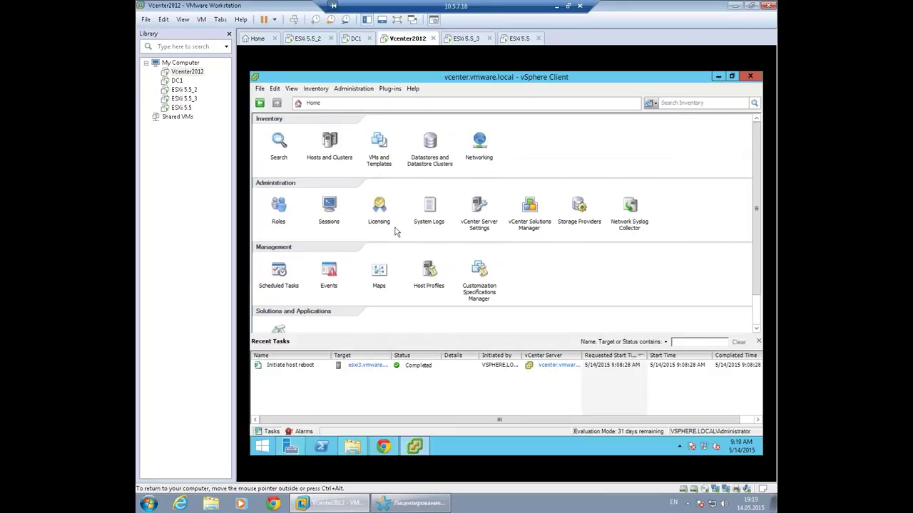
pyautogui.click(328, 147)
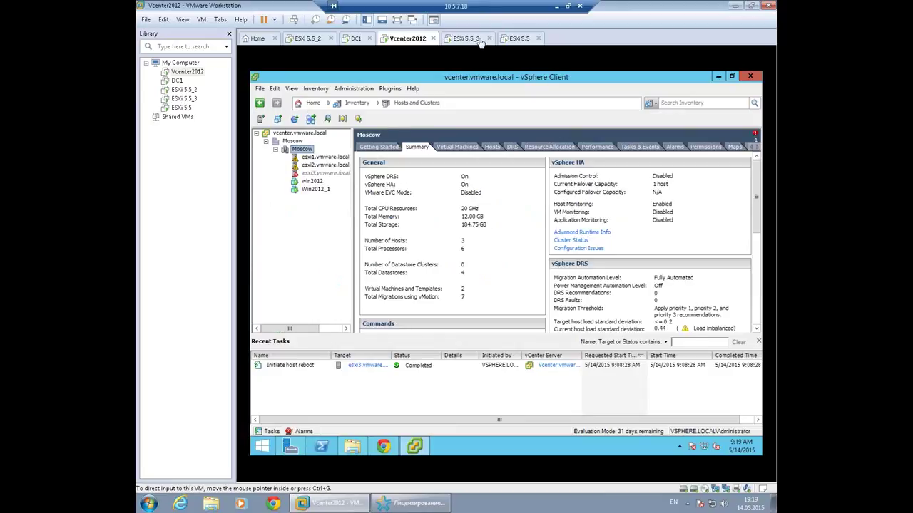
# Confirm the esxi3 console reports ESXi 6.0.0, then view esxi3 and esxi2 in the vCenter inventory.
pyautogui.click(467, 38)
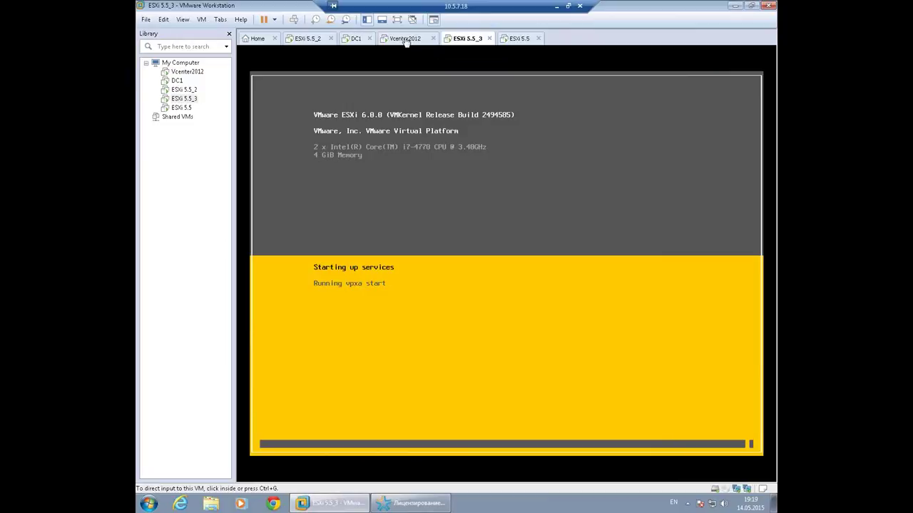
pyautogui.click(406, 39)
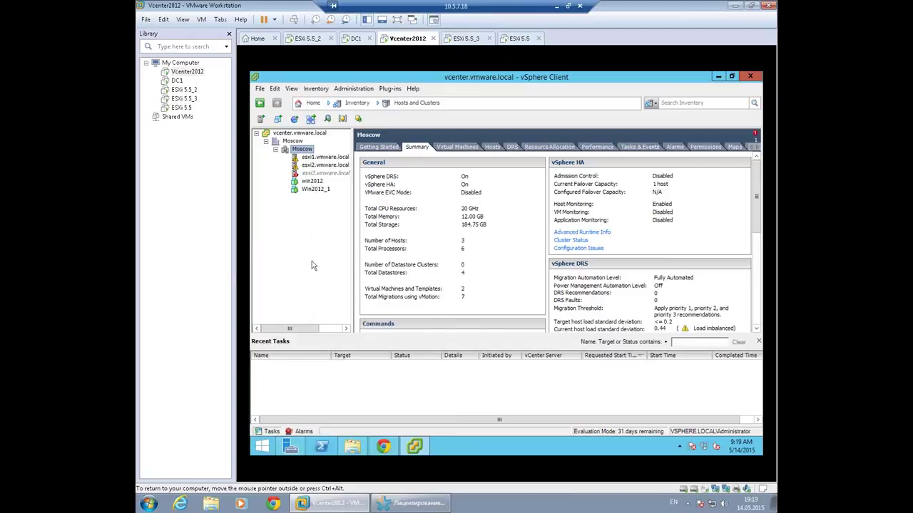
pyautogui.click(462, 38)
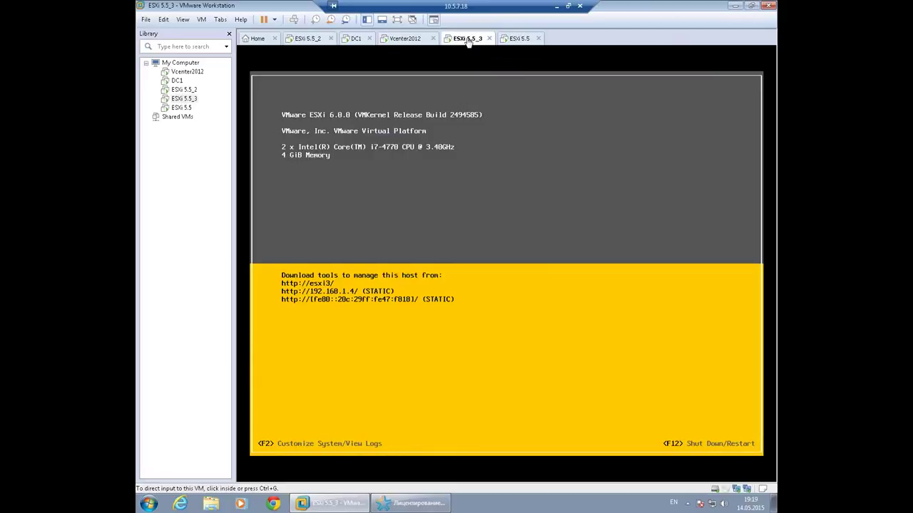
pyautogui.click(406, 41)
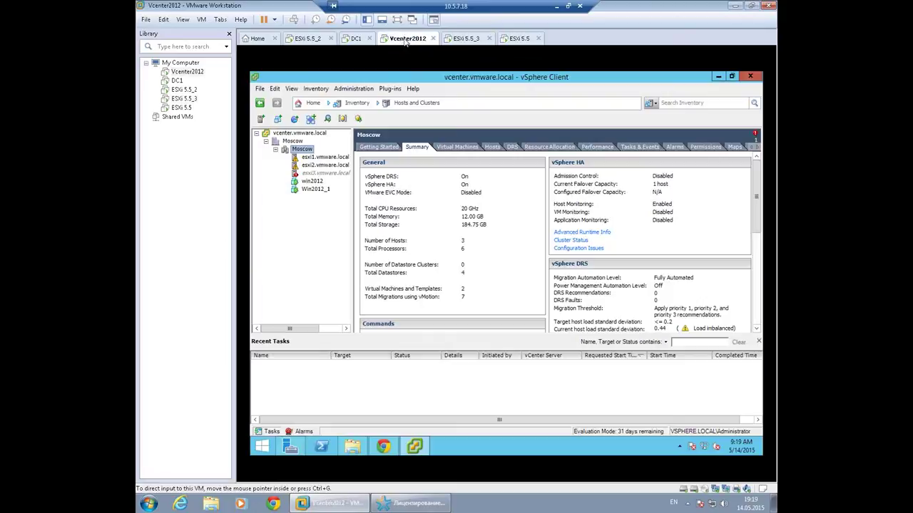
pyautogui.click(314, 173)
pyautogui.click(317, 165)
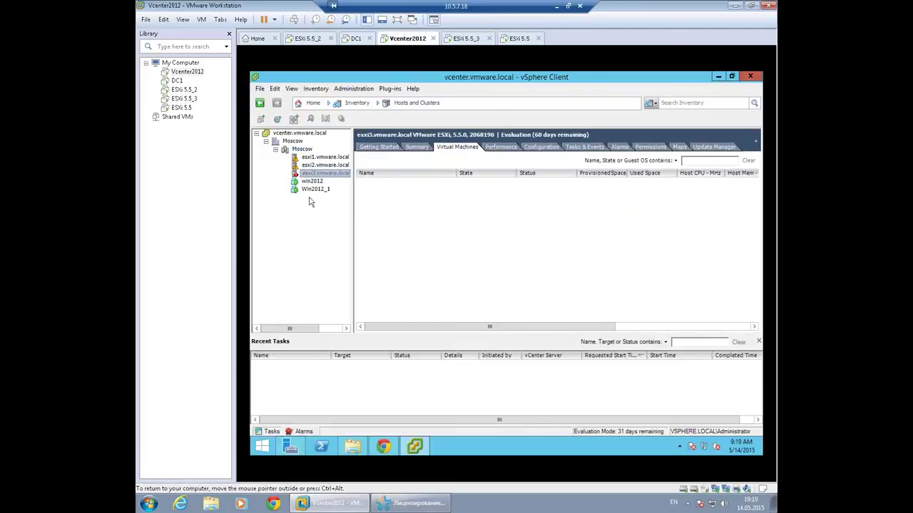
# Verify esxi1 runs ESXi 6.0.0 and review its licensing in the Web Client (61 evaluation days).
pyautogui.click(314, 158)
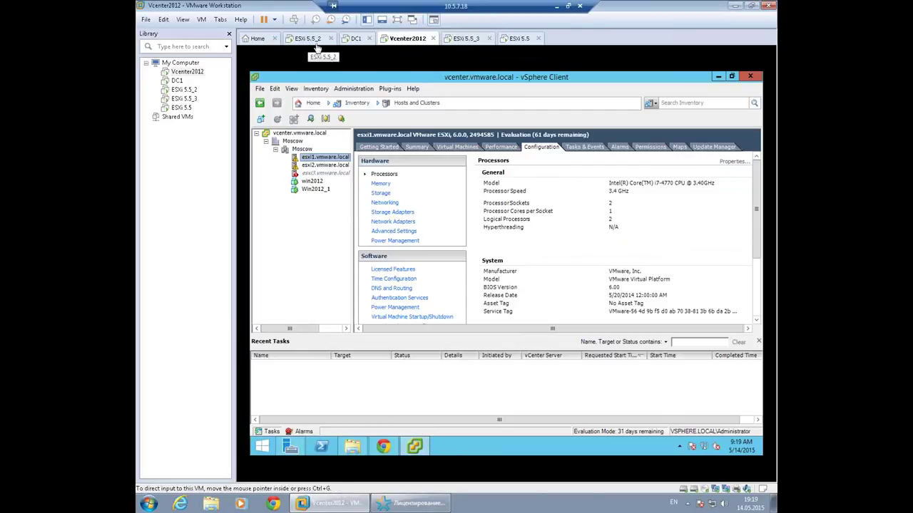
pyautogui.click(415, 447)
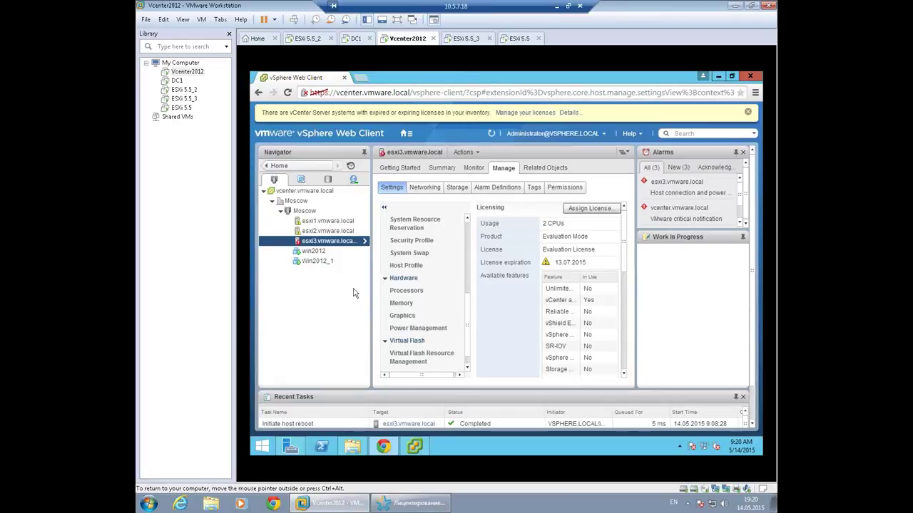
pyautogui.click(323, 224)
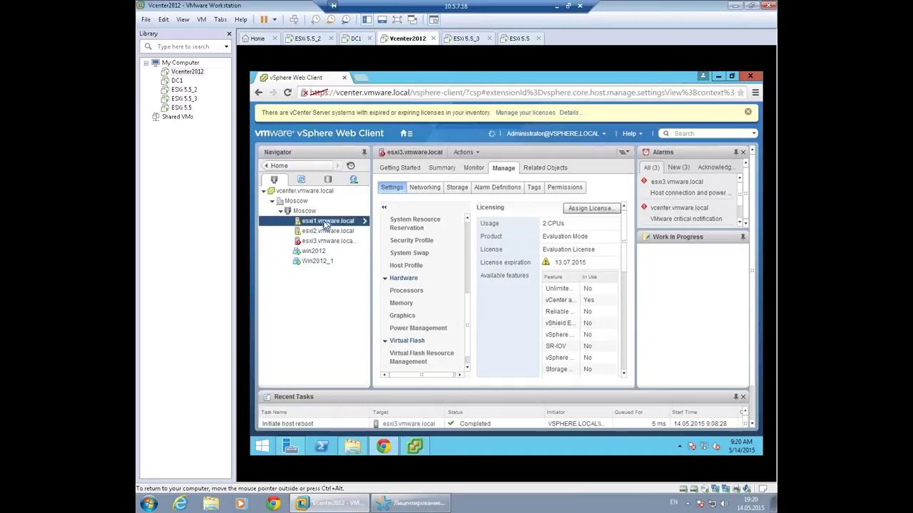
pyautogui.click(325, 232)
pyautogui.click(327, 223)
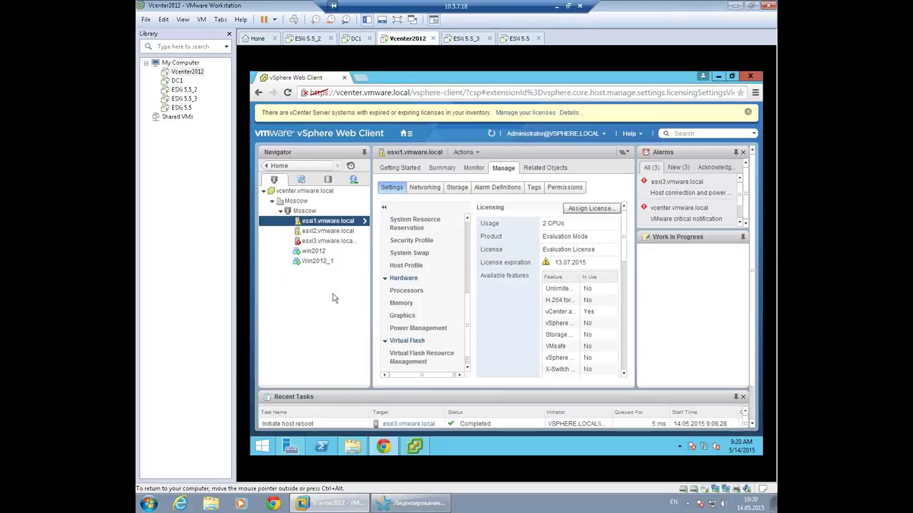
pyautogui.click(415, 446)
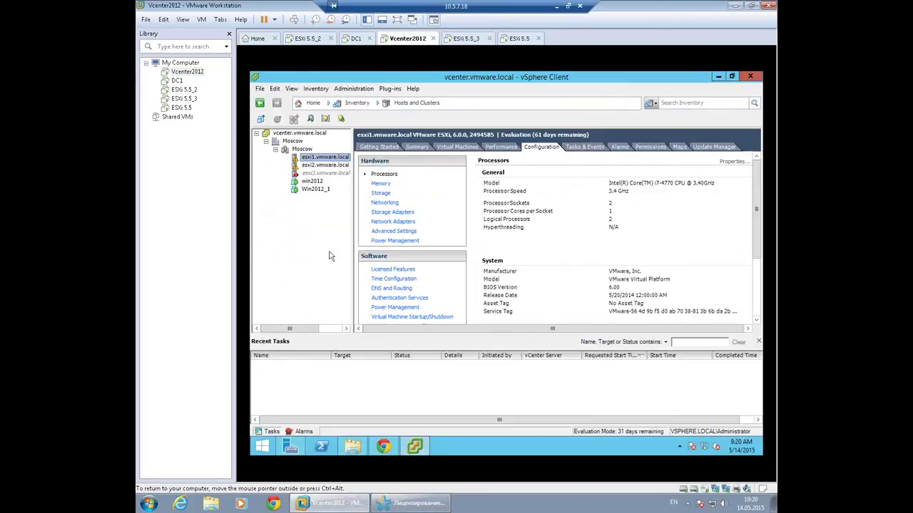
# Reconnect the disconnected esxi3.vmware.local host to vCenter with Connect, confirming Yes.
pyautogui.click(466, 39)
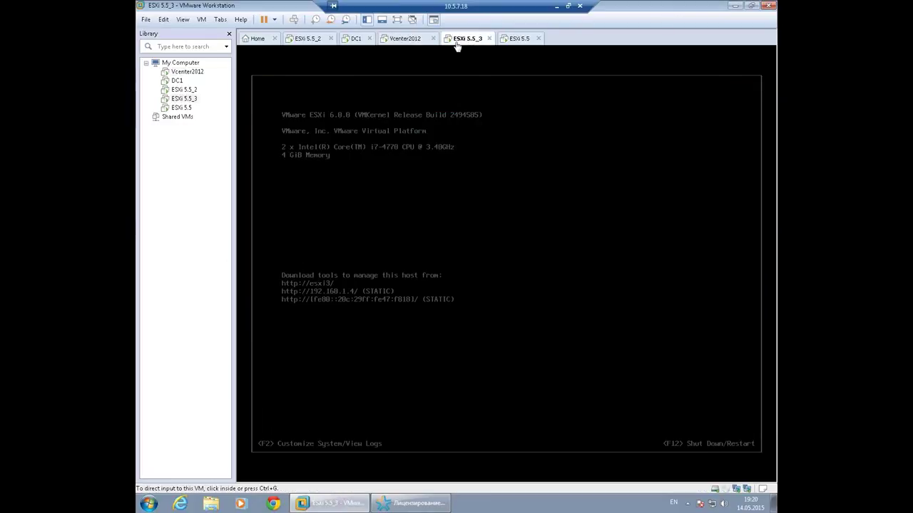
pyautogui.click(406, 39)
pyautogui.click(322, 173)
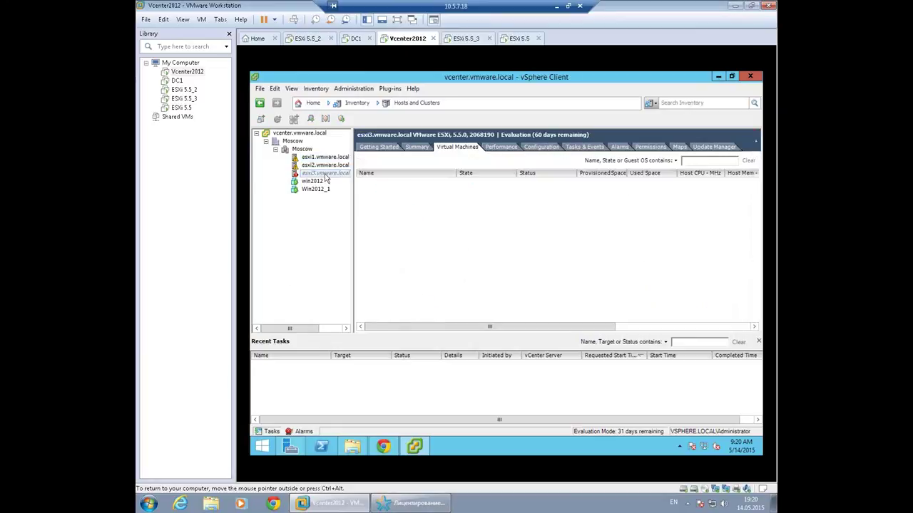
pyautogui.rightClick(307, 174)
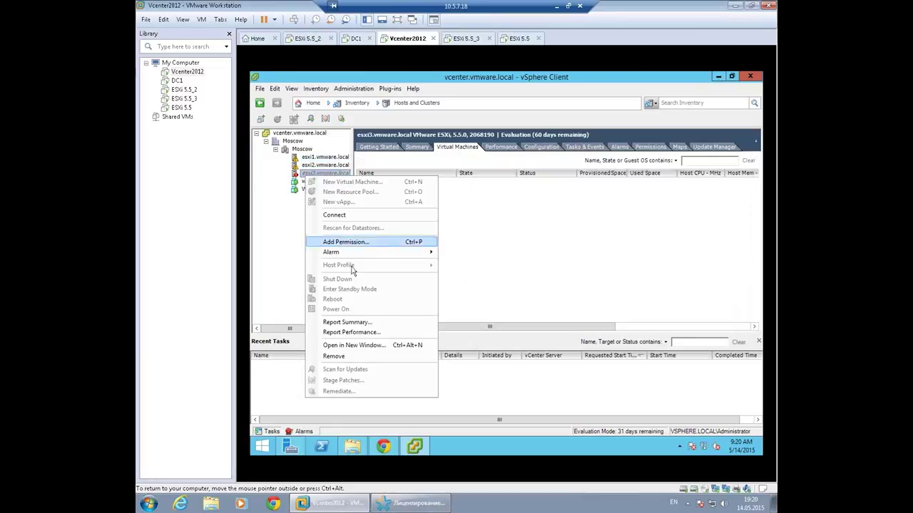
pyautogui.press('Escape')
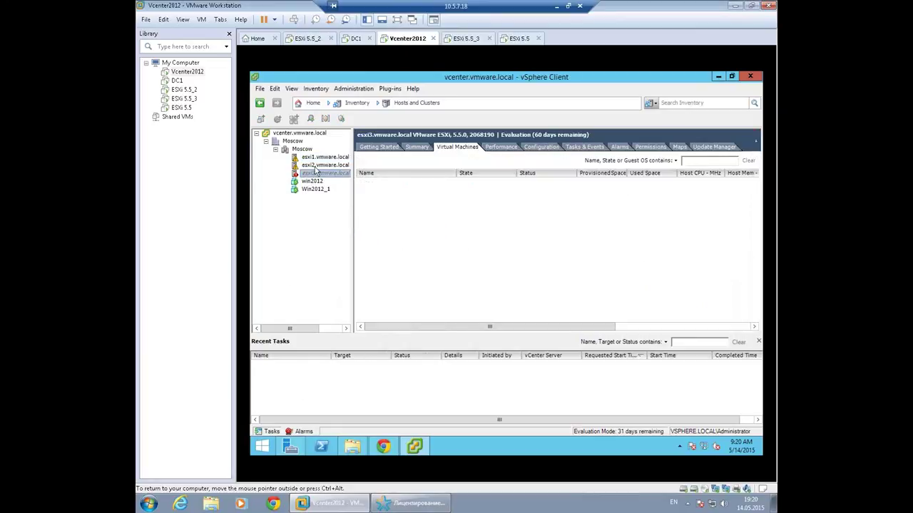
pyautogui.rightClick(318, 175)
pyautogui.click(355, 216)
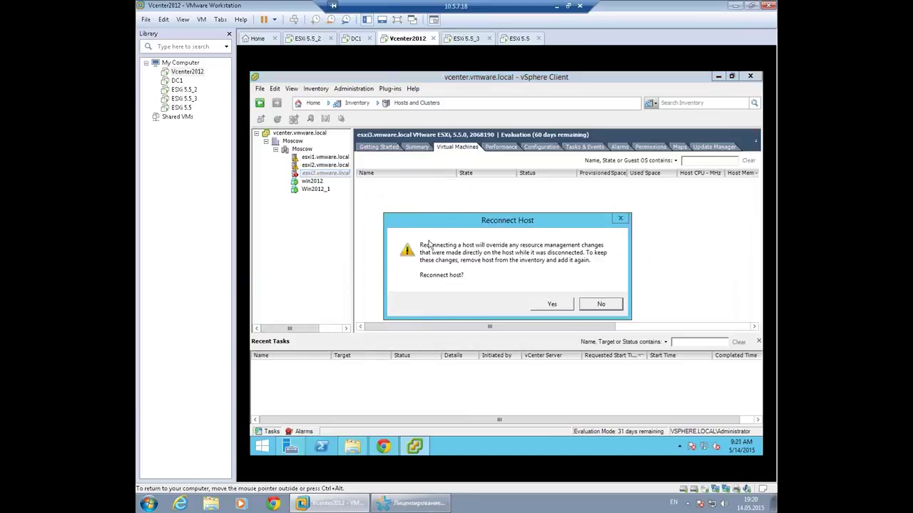
pyautogui.click(550, 305)
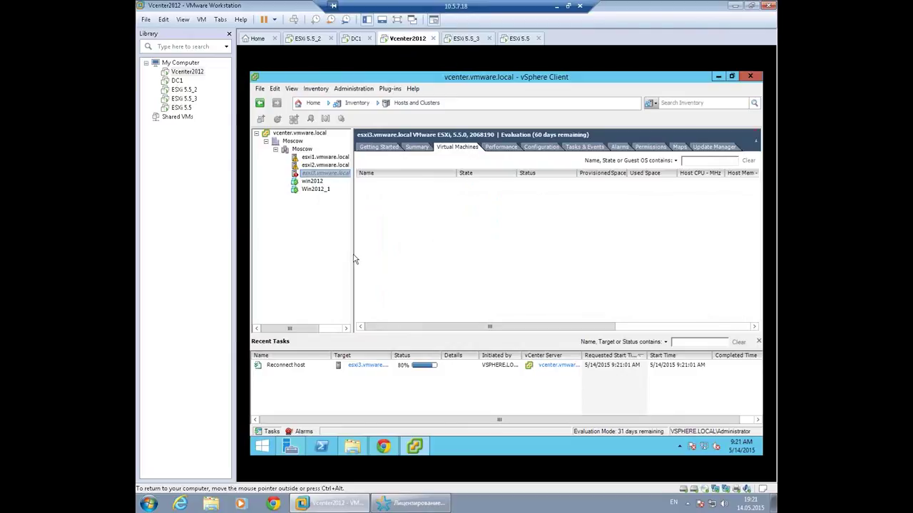
# Inspect win2012's Edit Settings and cancel unchanged, then bring up the reconnected esxi3 host's actions.
pyautogui.click(311, 190)
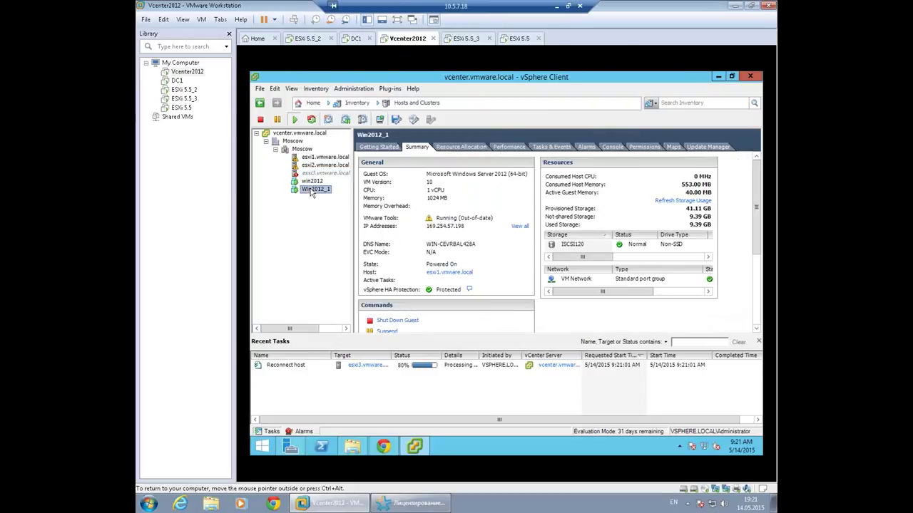
pyautogui.rightClick(312, 182)
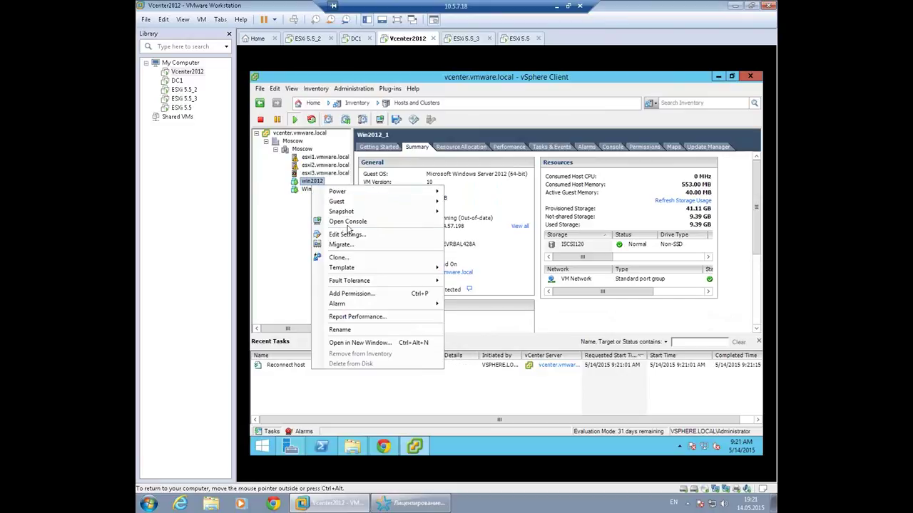
pyautogui.click(352, 235)
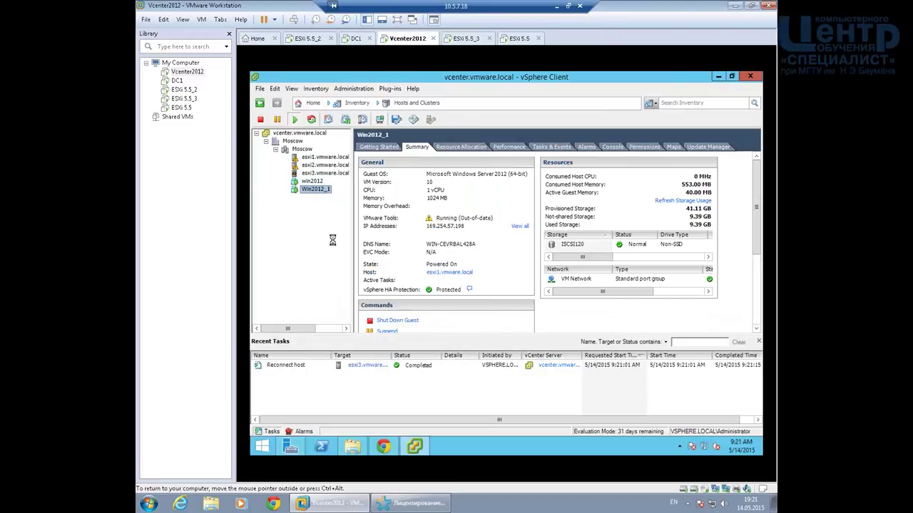
pyautogui.click(510, 299)
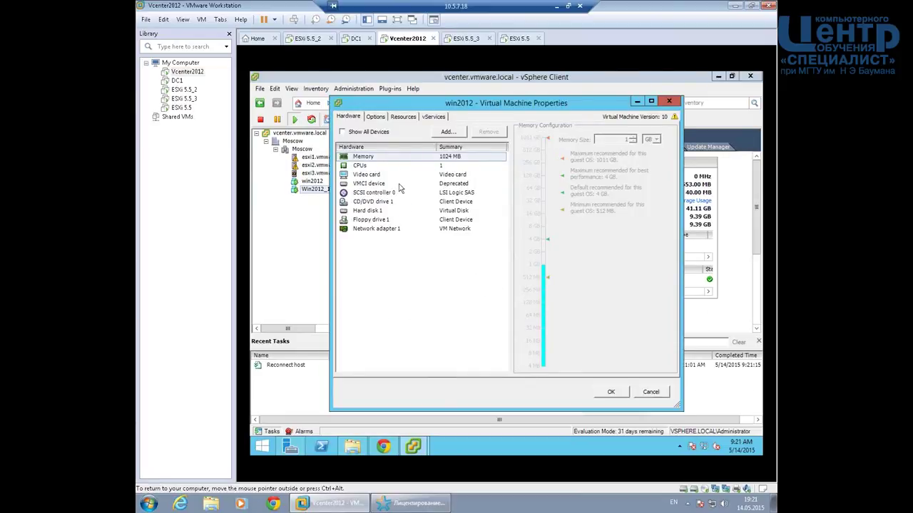
pyautogui.click(651, 395)
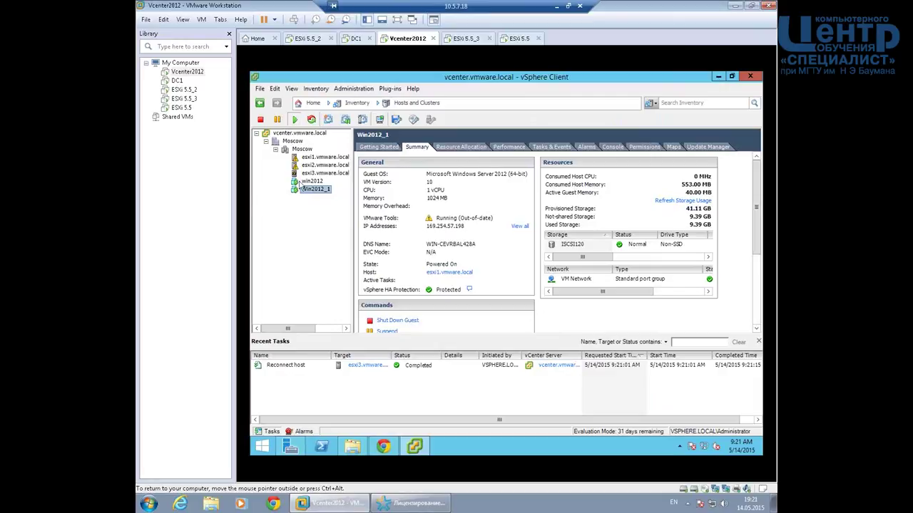
pyautogui.click(308, 174)
pyautogui.rightClick(311, 176)
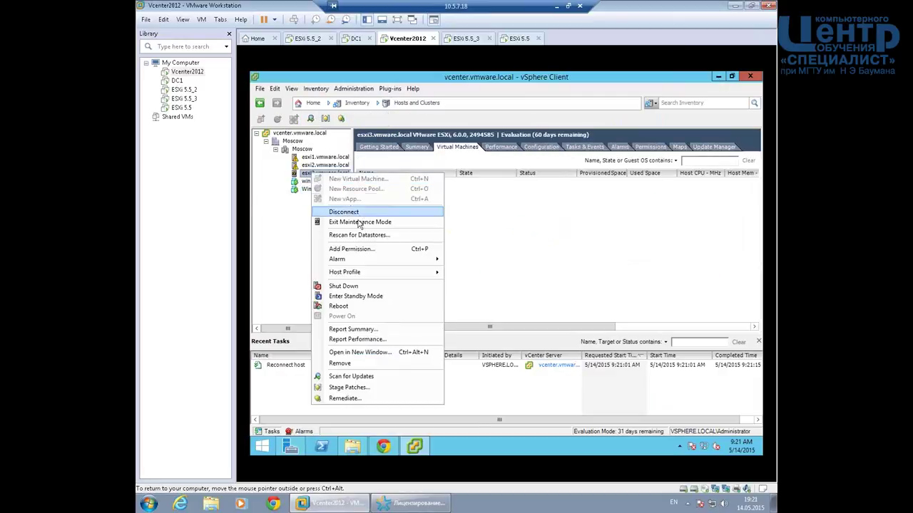
# Exit maintenance mode on esxi3, then check the hosts of win2012 and Win2012_1 and the Moscow cluster summary.
pyautogui.click(488, 253)
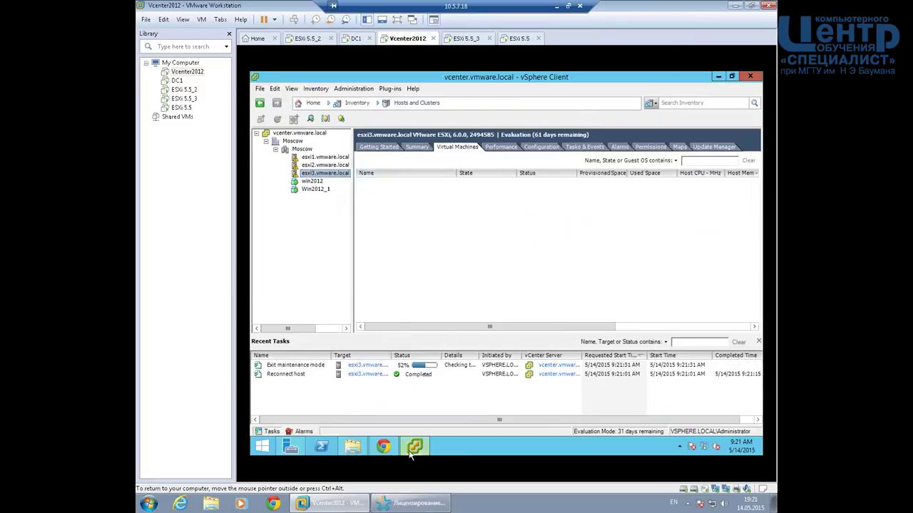
pyautogui.moveTo(411, 454)
pyautogui.moveTo(384, 448)
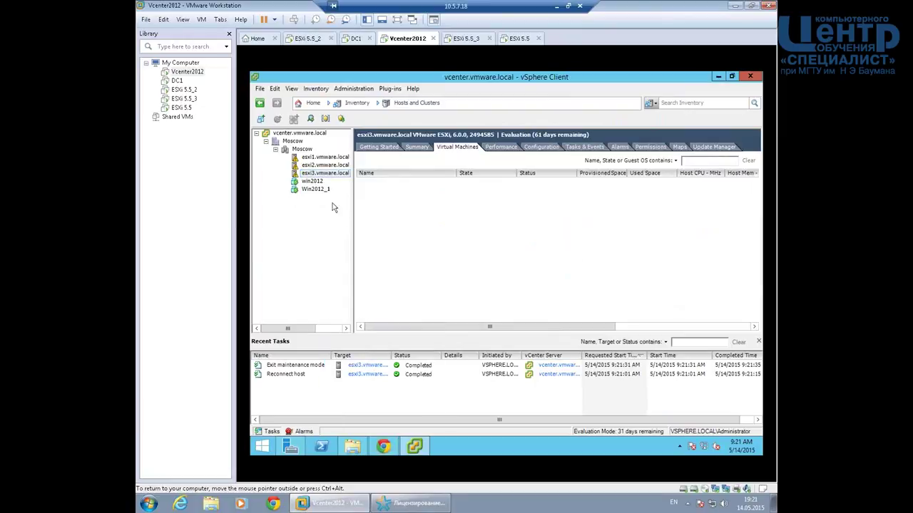
pyautogui.click(314, 183)
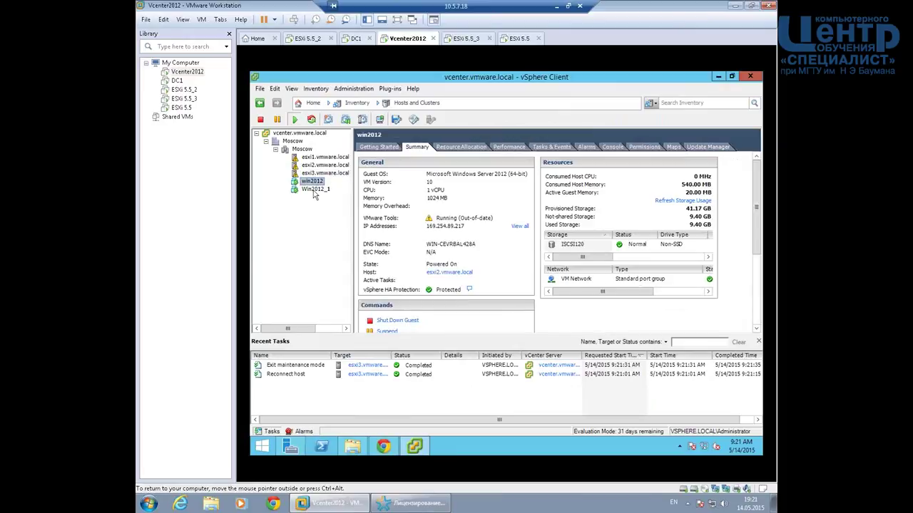
pyautogui.click(315, 190)
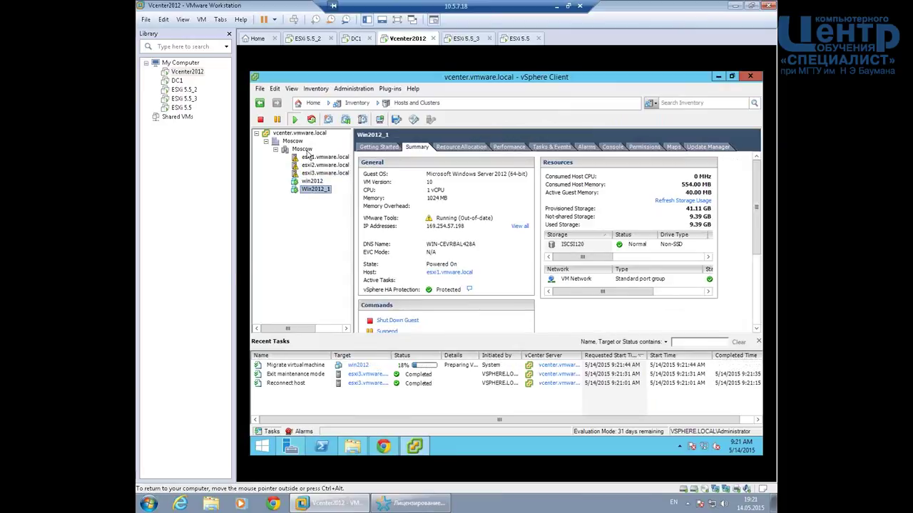
pyautogui.click(305, 149)
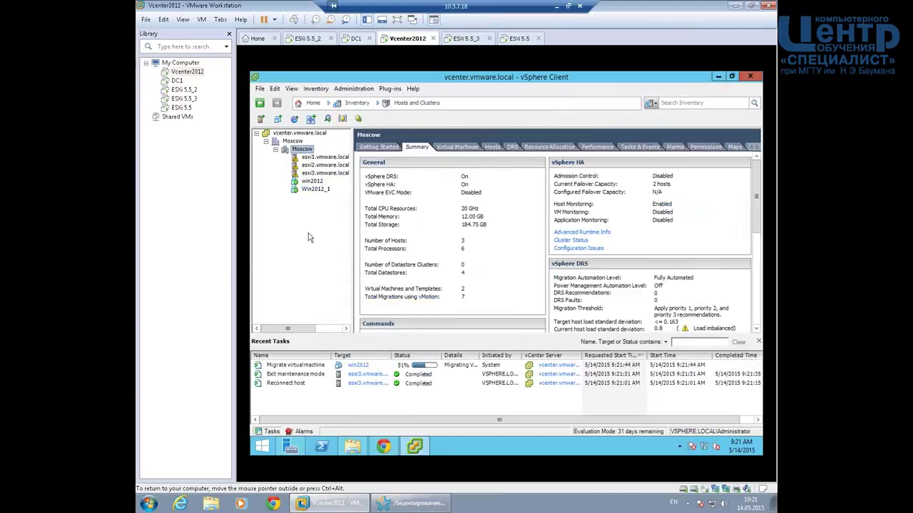